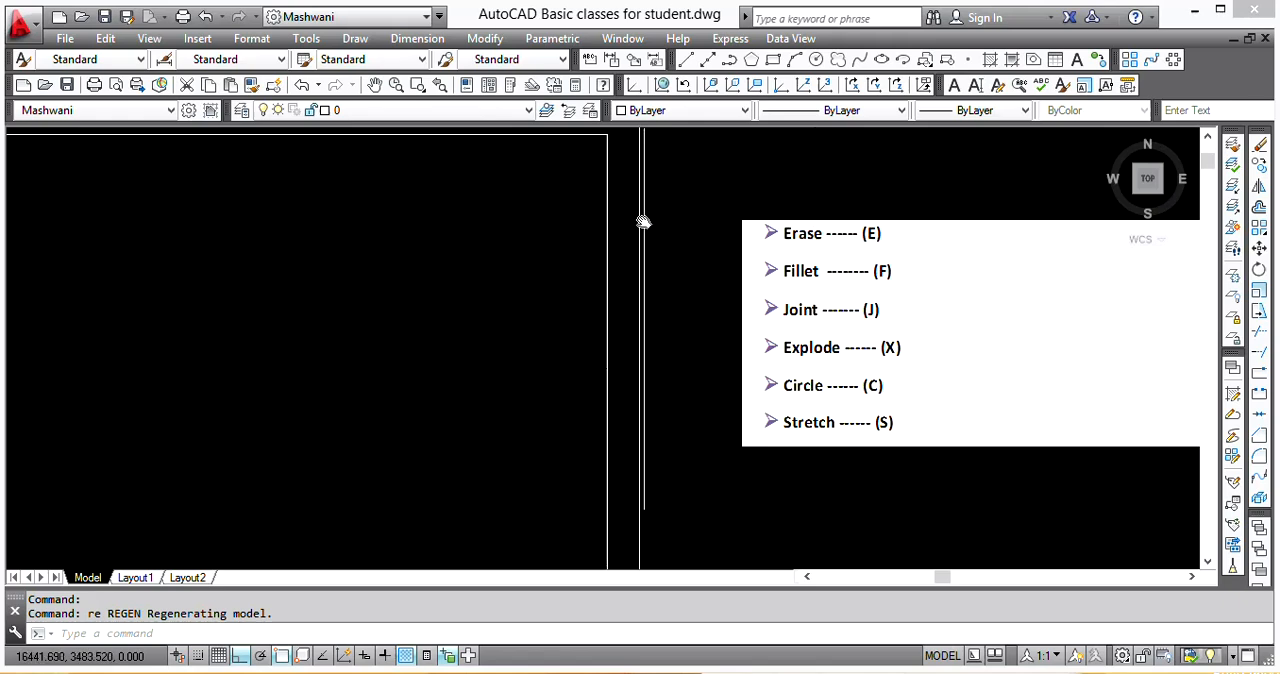
Step: Erase the left room's wall lines from the two-room plan with a crossing selection
{"action": "scroll", "coordinate": [815, 233], "scroll_direction": "down", "scroll_amount": 6}
{"action": "middle_click_drag", "start_coordinate": [458, 246], "coordinate": [682, 255]}
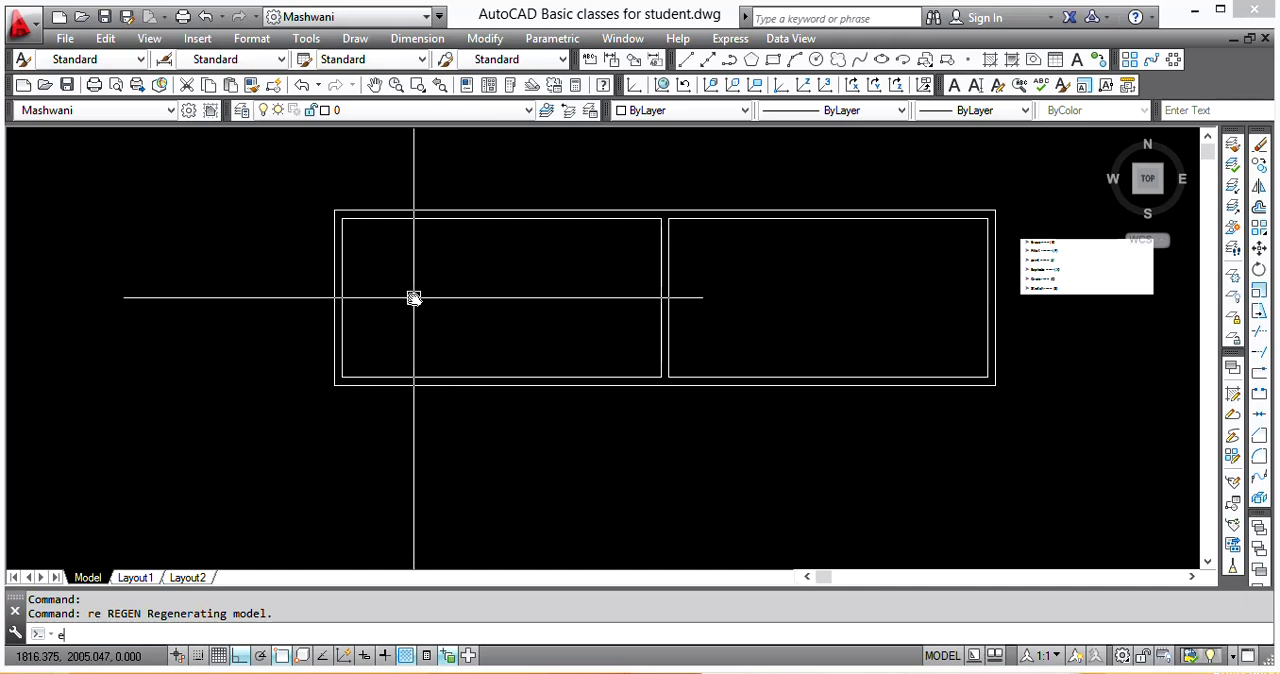
{"action": "key", "text": "Return"}
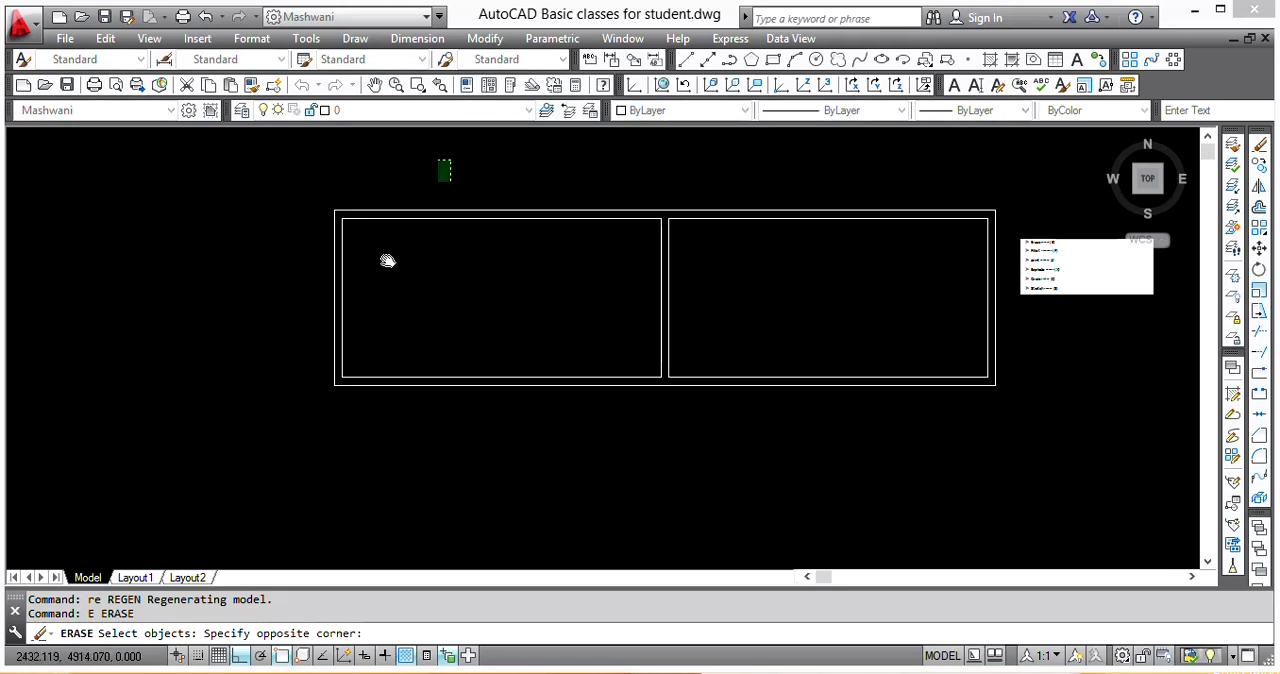
{"action": "left_click", "coordinate": [268, 426]}
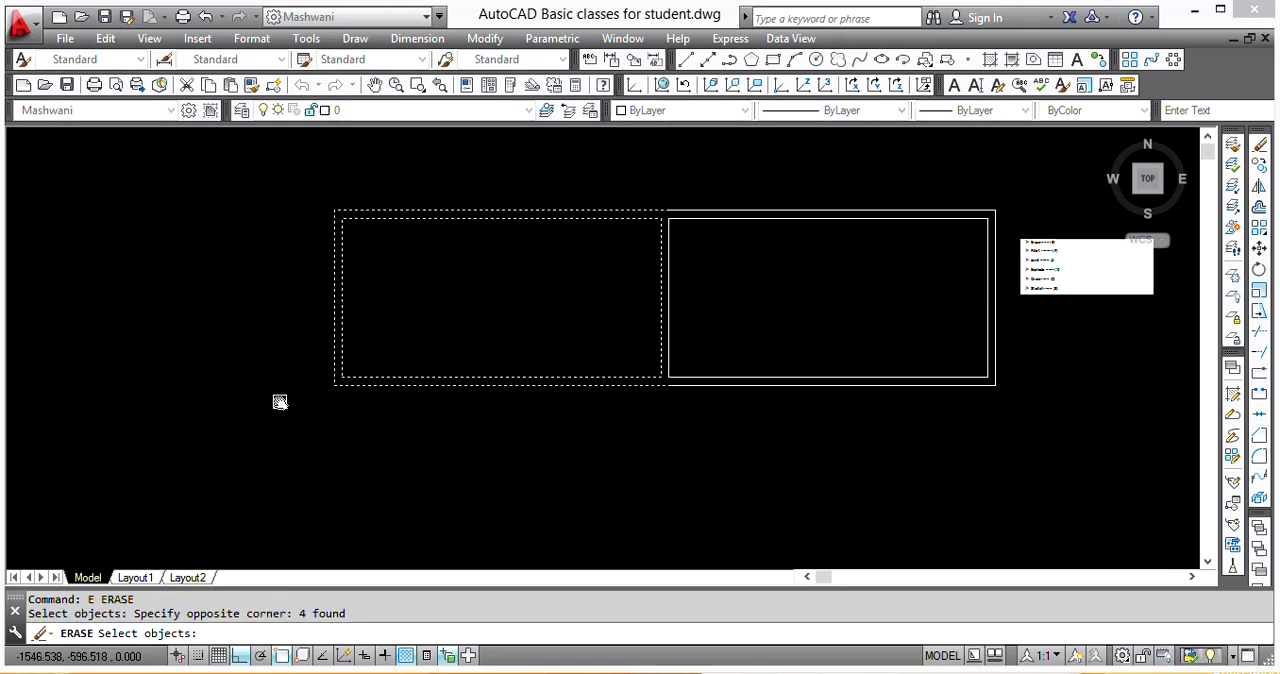
{"action": "key", "text": "Return"}
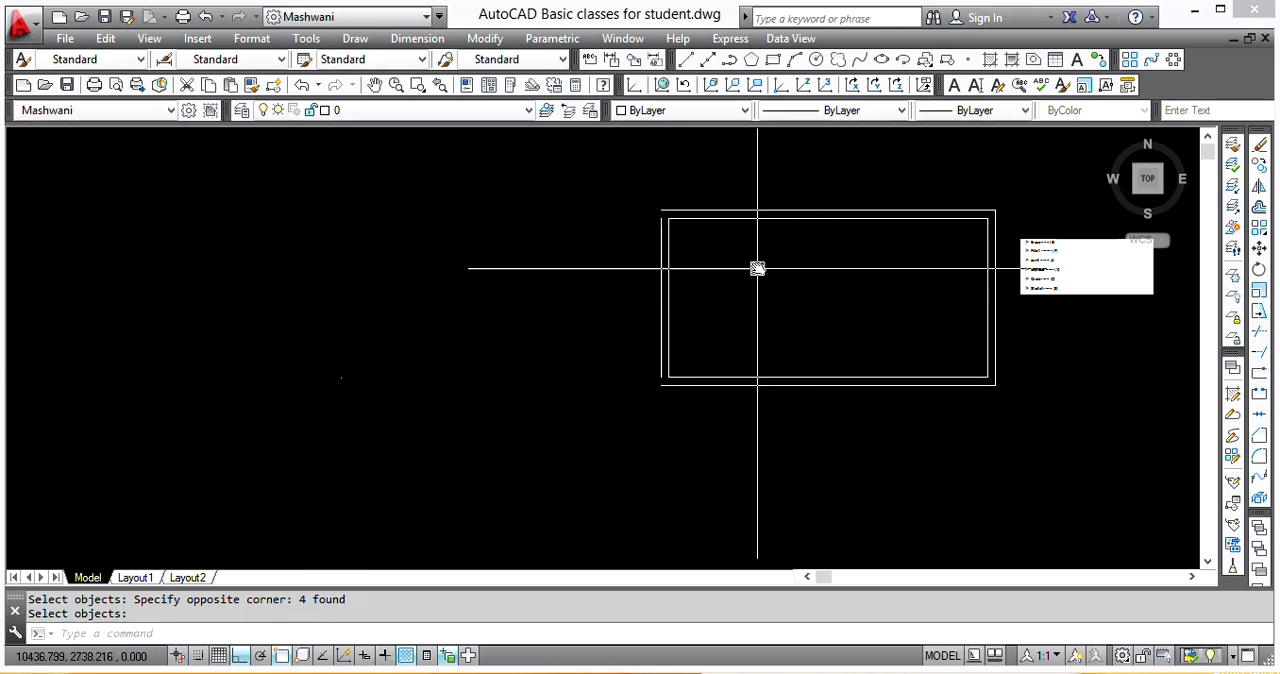
Step: Fillet the upper-left outer corner of the remaining room, joining the top wall line to the left polyline
{"action": "middle_click_drag", "start_coordinate": [757, 266], "coordinate": [386, 286]}
{"action": "scroll", "coordinate": [669, 258], "scroll_direction": "up", "scroll_amount": 5}
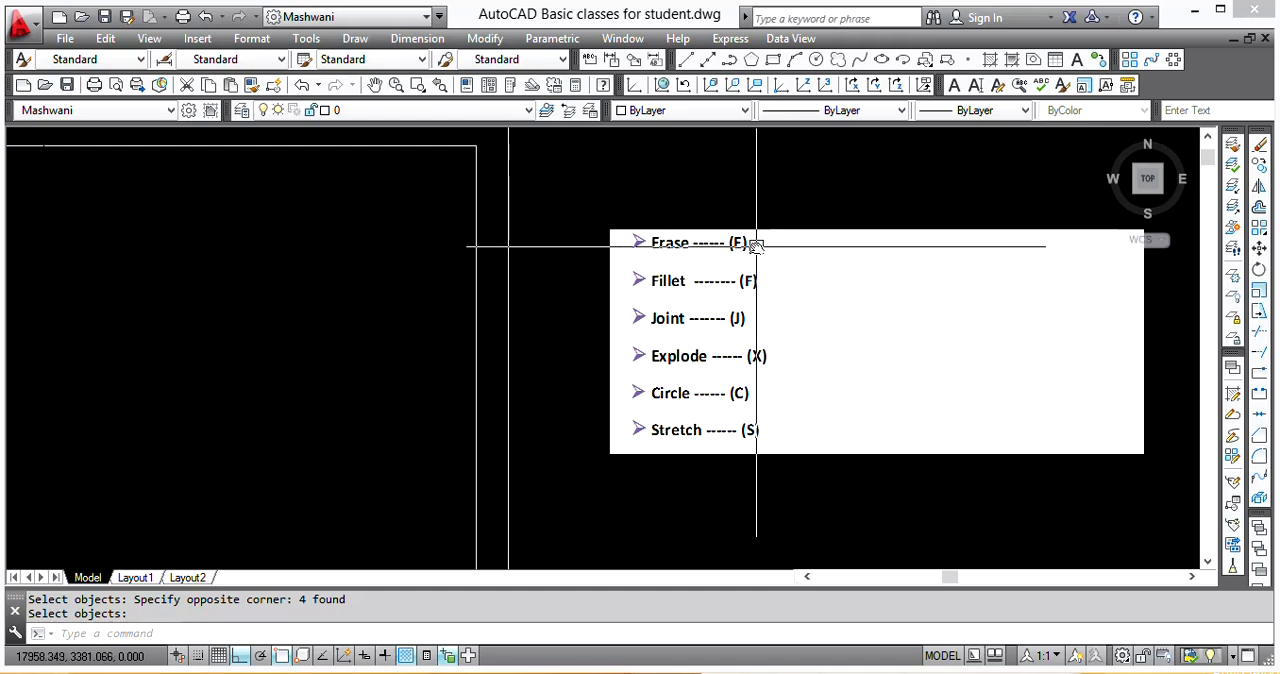
{"action": "scroll", "coordinate": [903, 289], "scroll_direction": "down", "scroll_amount": 4}
{"action": "middle_click_drag", "start_coordinate": [508, 301], "coordinate": [520, 267]}
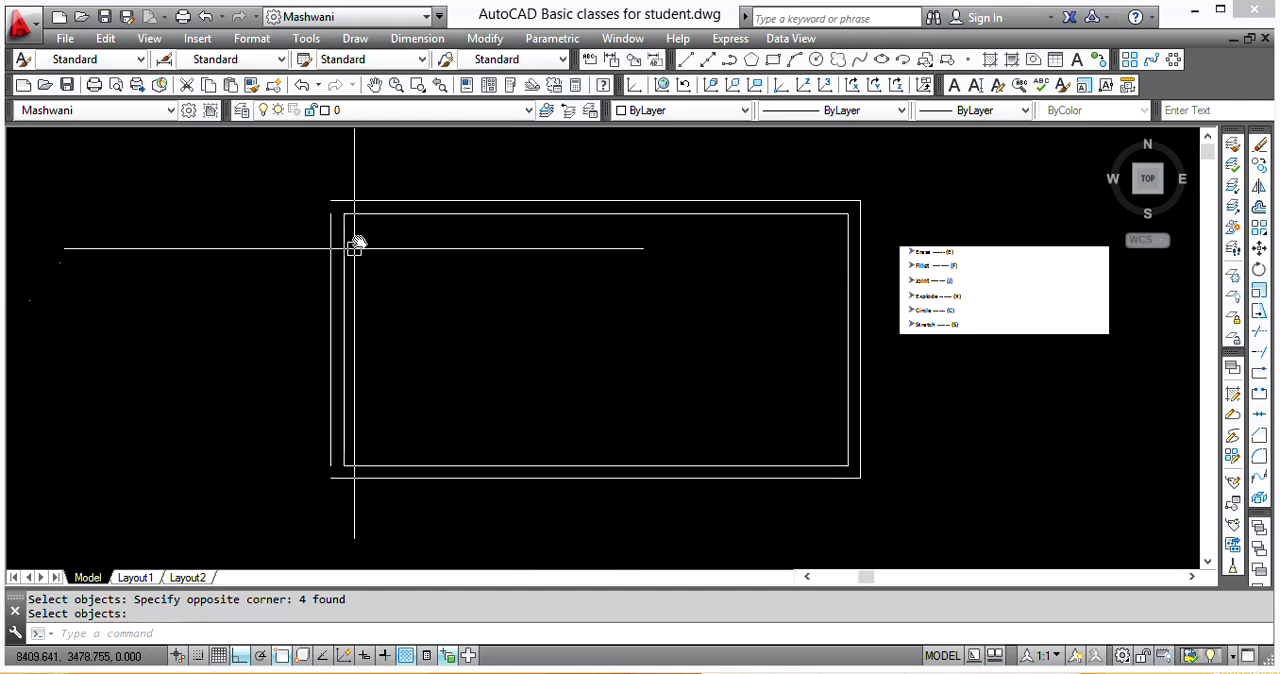
{"action": "scroll", "coordinate": [322, 213], "scroll_direction": "up", "scroll_amount": 5}
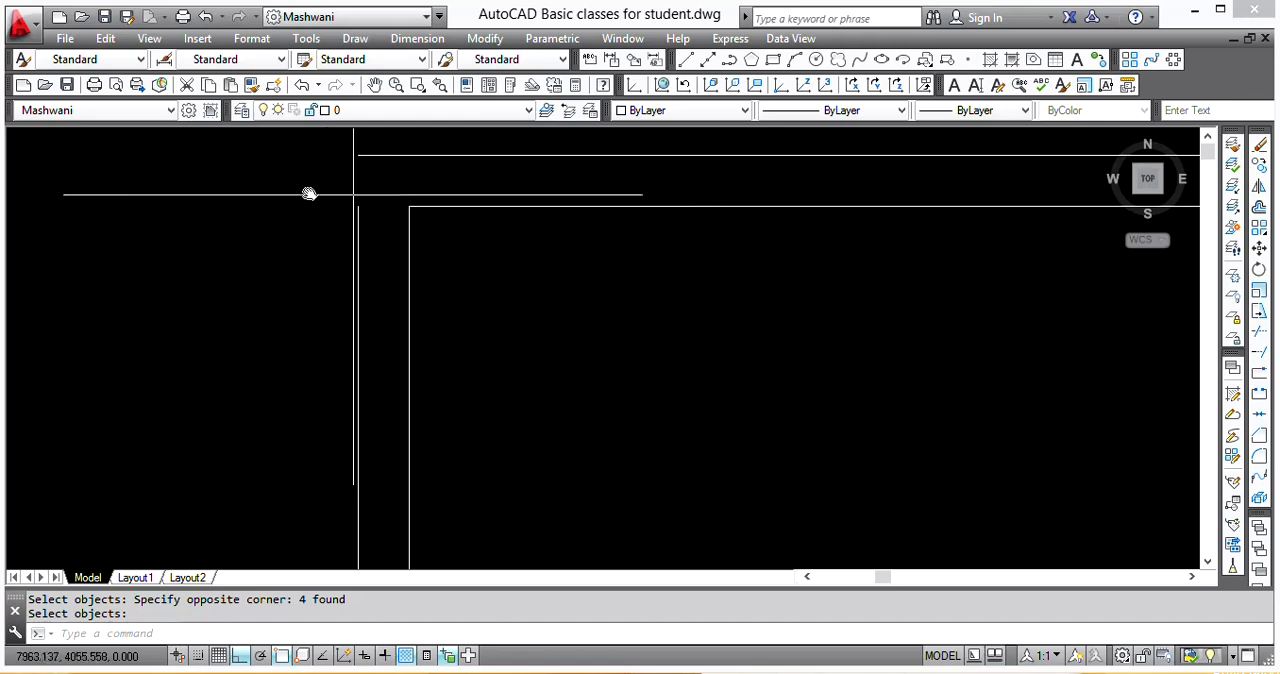
{"action": "scroll", "coordinate": [484, 181], "scroll_direction": "down", "scroll_amount": 2}
{"action": "scroll", "coordinate": [484, 181], "scroll_direction": "down", "scroll_amount": 3}
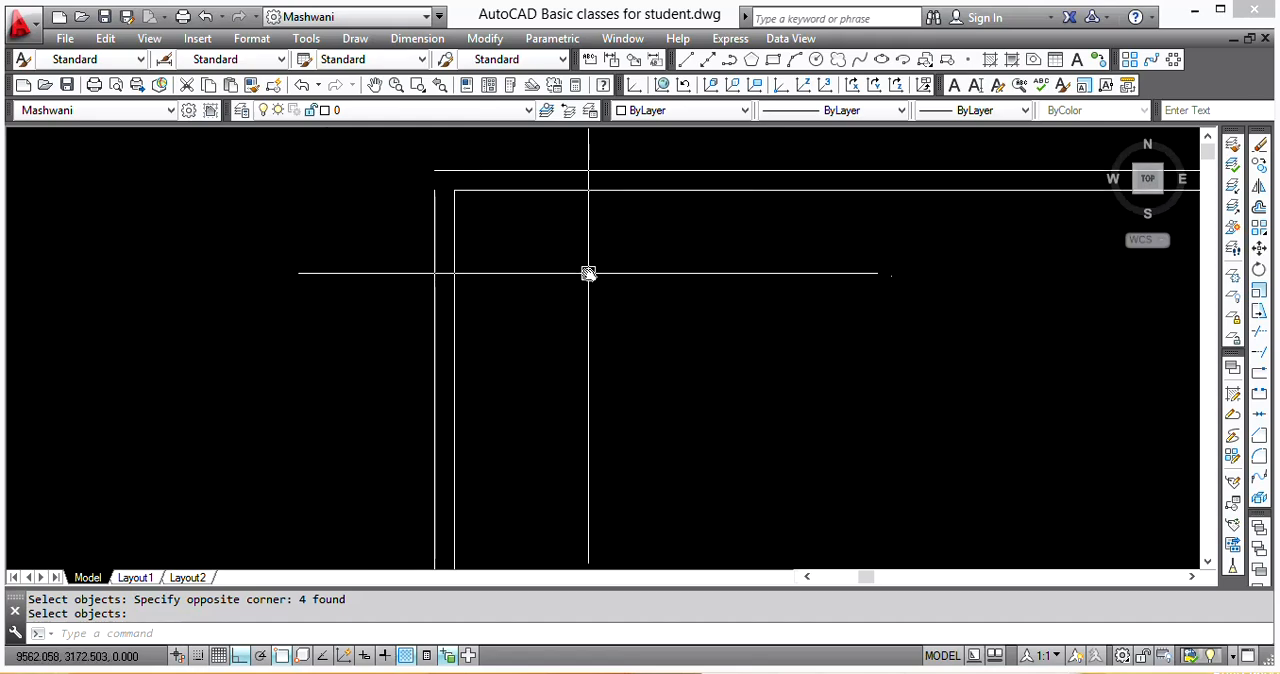
{"action": "middle_click_drag", "start_coordinate": [586, 271], "coordinate": [519, 272]}
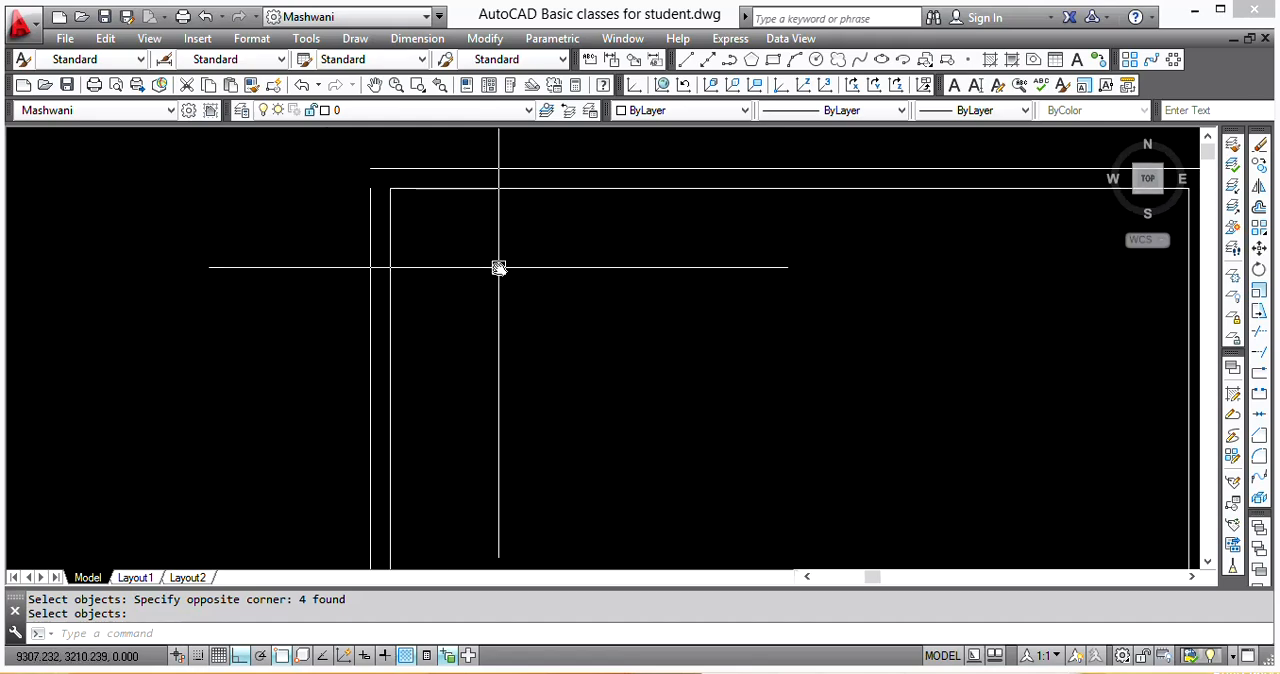
{"action": "key", "text": "Return"}
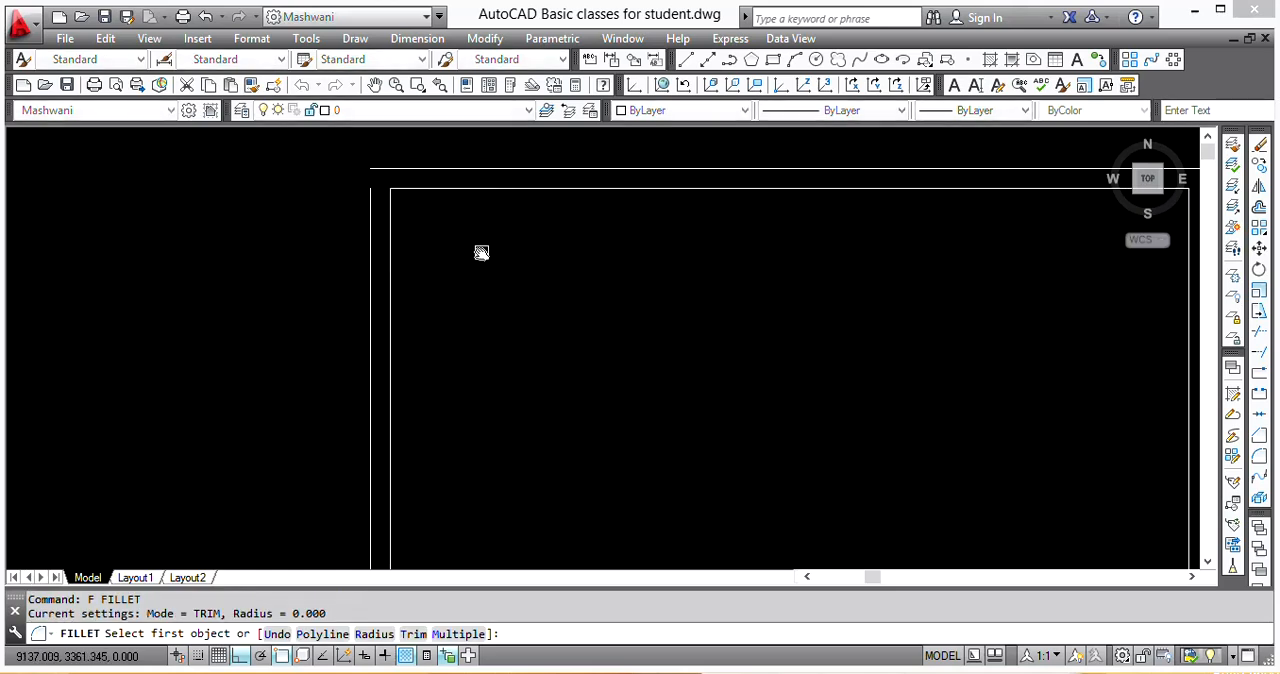
{"action": "left_click", "coordinate": [462, 166]}
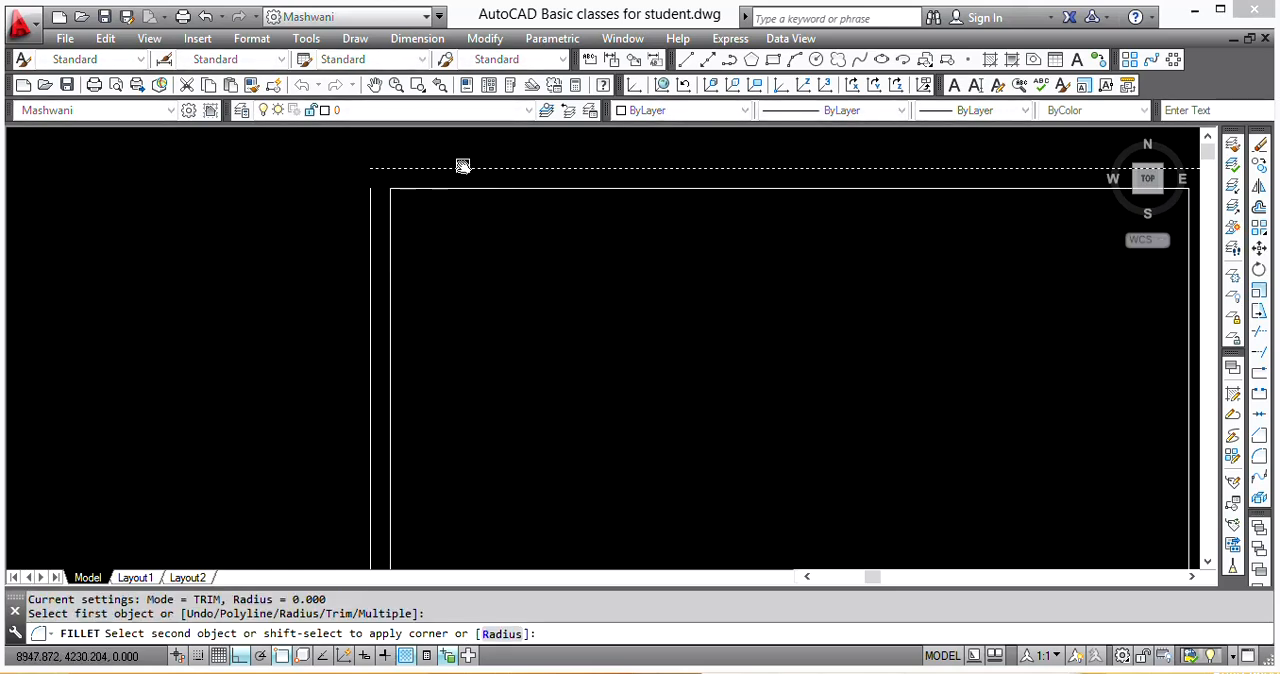
{"action": "left_click", "coordinate": [370, 270]}
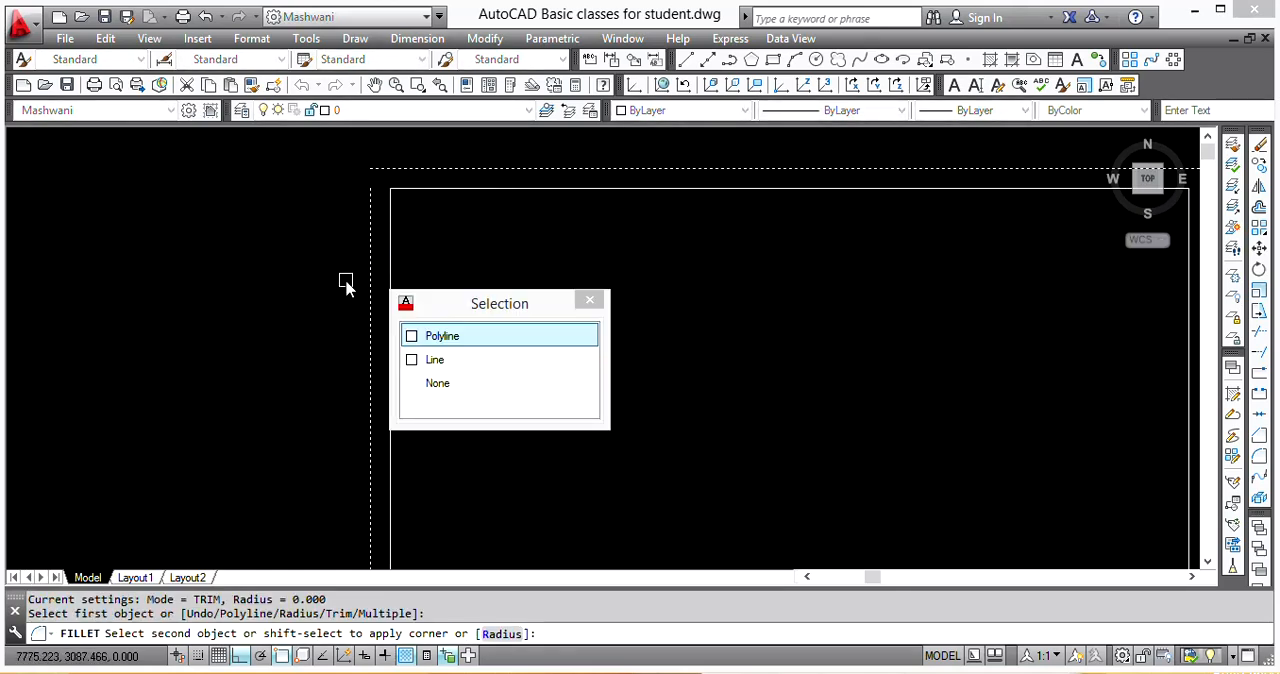
{"action": "left_click", "coordinate": [500, 336]}
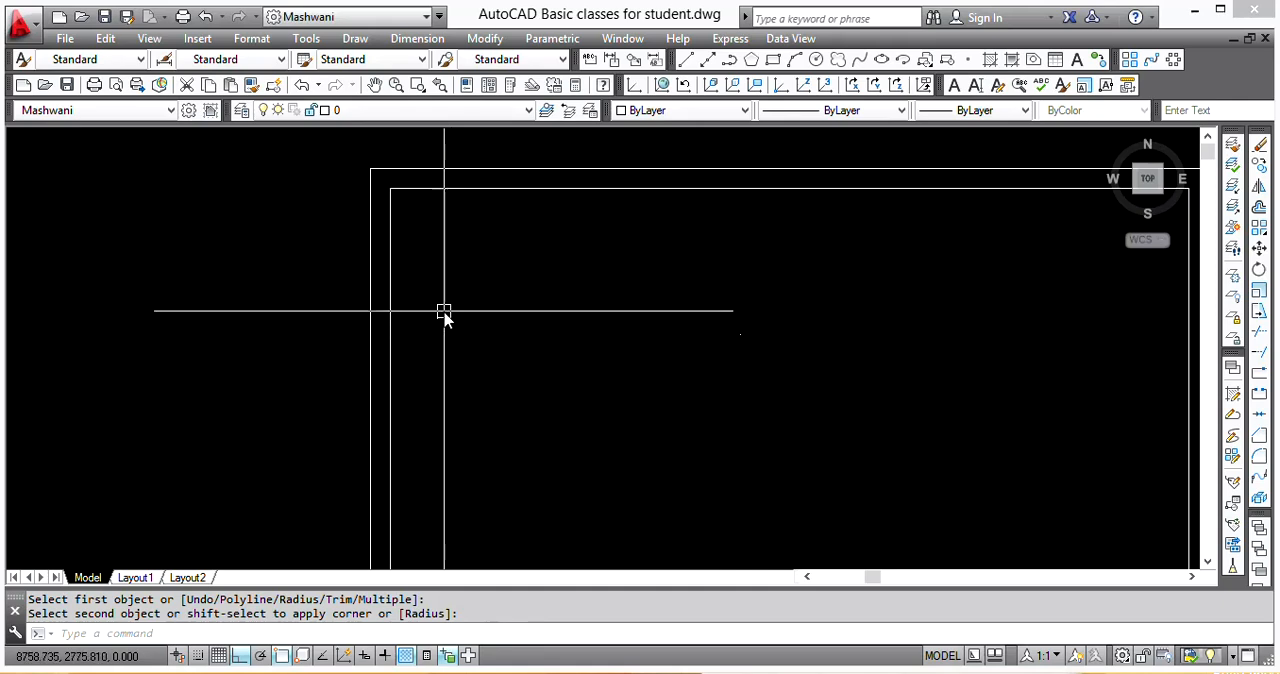
Step: Try to fillet the room's open lower-left outer corner using the outer polyline
{"action": "scroll", "coordinate": [444, 315], "scroll_direction": "down", "scroll_amount": 3}
{"action": "scroll", "coordinate": [417, 360], "scroll_direction": "up", "scroll_amount": 4}
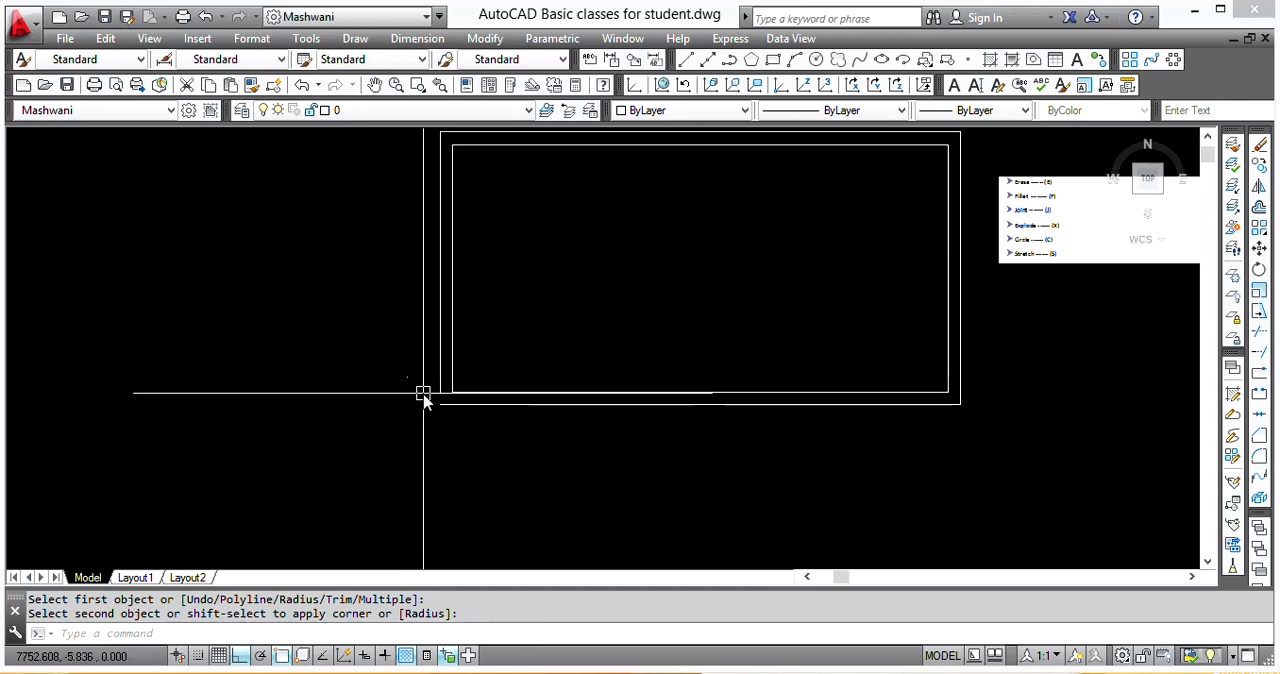
{"action": "left_click", "coordinate": [423, 395]}
{"action": "key", "text": "Return"}
{"action": "left_click", "coordinate": [438, 350]}
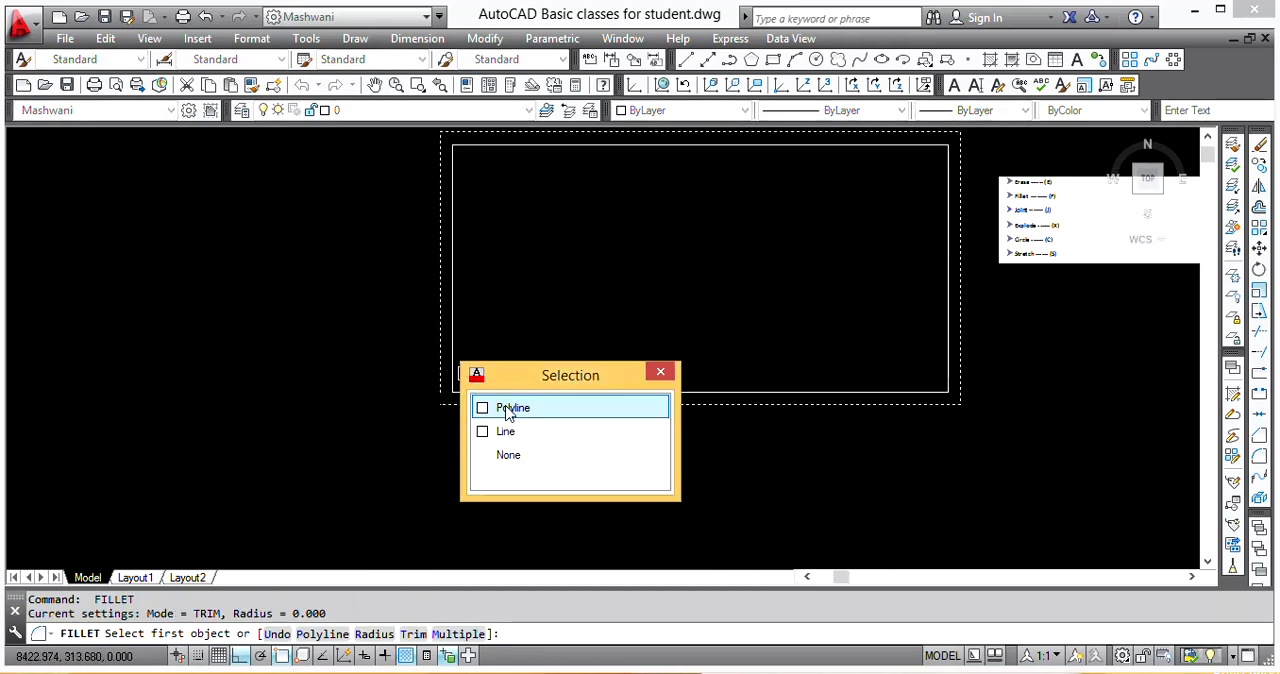
{"action": "left_click", "coordinate": [510, 410]}
{"action": "left_click", "coordinate": [501, 406]}
{"action": "left_click", "coordinate": [501, 406]}
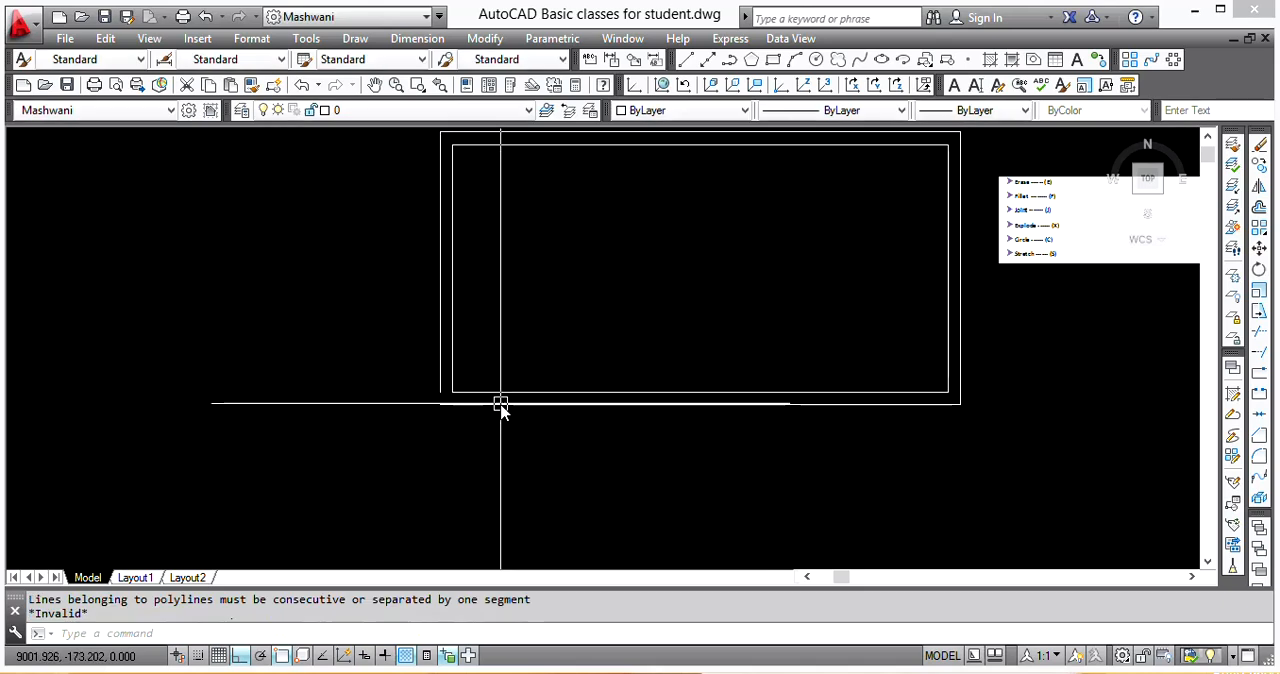
{"action": "scroll", "coordinate": [442, 420], "scroll_direction": "up", "scroll_amount": 4}
{"action": "key", "text": "Escape"}
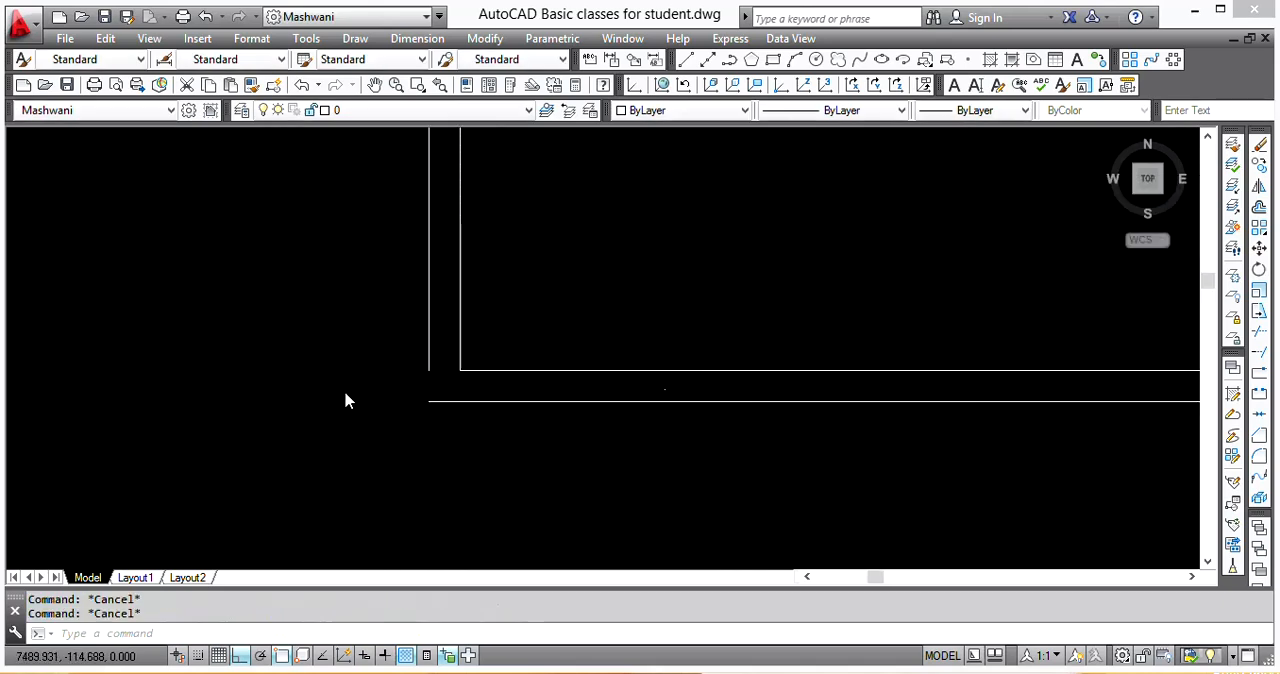
Step: Select the outer wall outline and examine its grips around the open lower-left corner, clearing the selection at the end
{"action": "scroll", "coordinate": [345, 400], "scroll_direction": "up", "scroll_amount": 2}
{"action": "scroll", "coordinate": [337, 400], "scroll_direction": "down", "scroll_amount": 3}
{"action": "scroll", "coordinate": [420, 386], "scroll_direction": "up", "scroll_amount": 2}
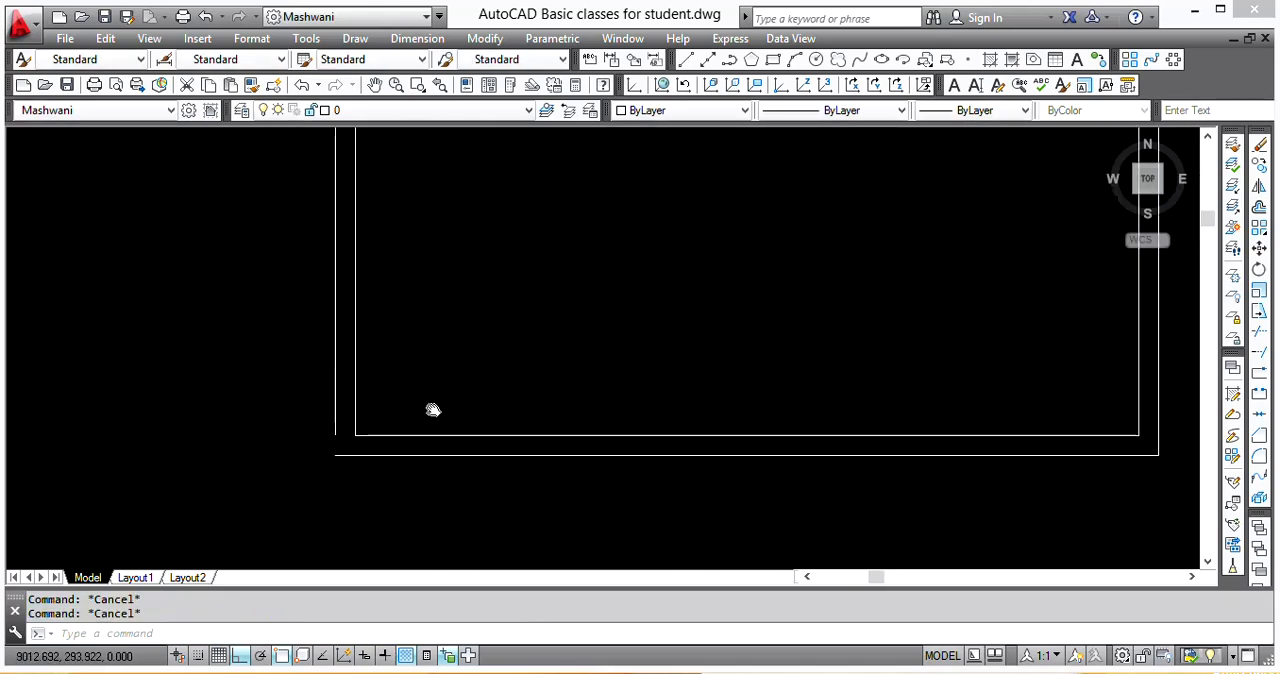
{"action": "left_click", "coordinate": [362, 316]}
{"action": "scroll", "coordinate": [234, 437], "scroll_direction": "down", "scroll_amount": 2}
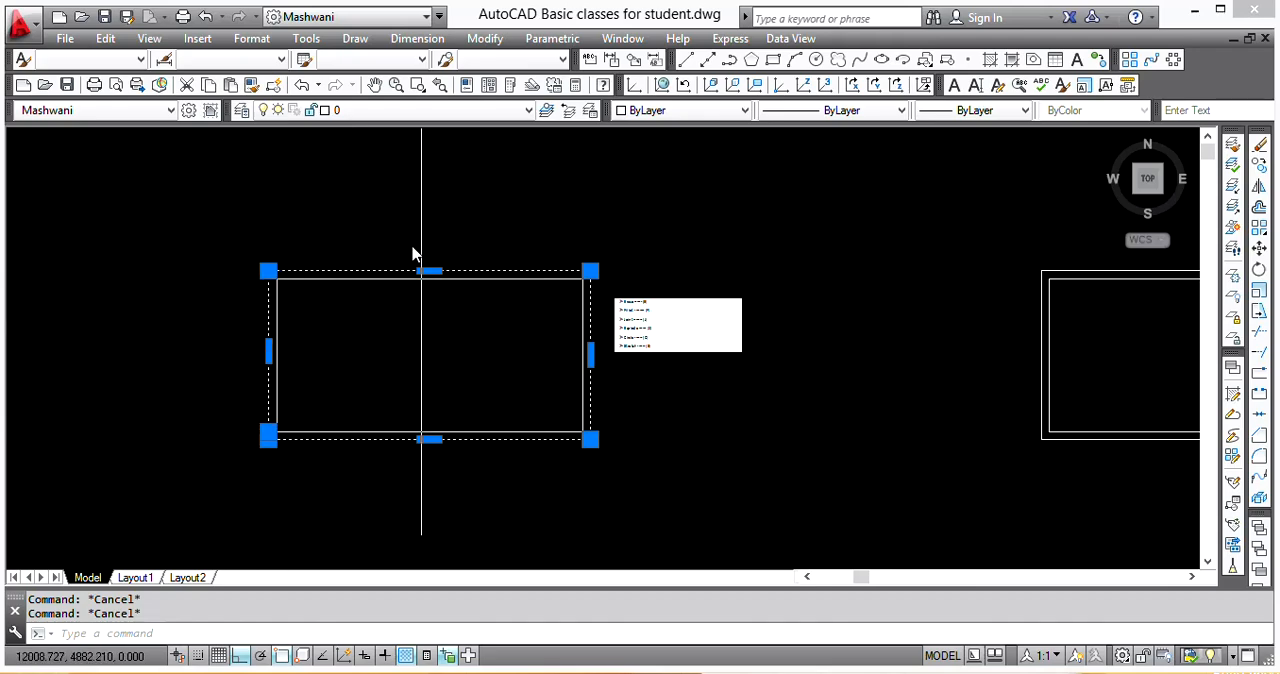
{"action": "scroll", "coordinate": [277, 449], "scroll_direction": "up", "scroll_amount": 4}
{"action": "scroll", "coordinate": [191, 354], "scroll_direction": "up", "scroll_amount": 1}
{"action": "scroll", "coordinate": [220, 430], "scroll_direction": "down", "scroll_amount": 3}
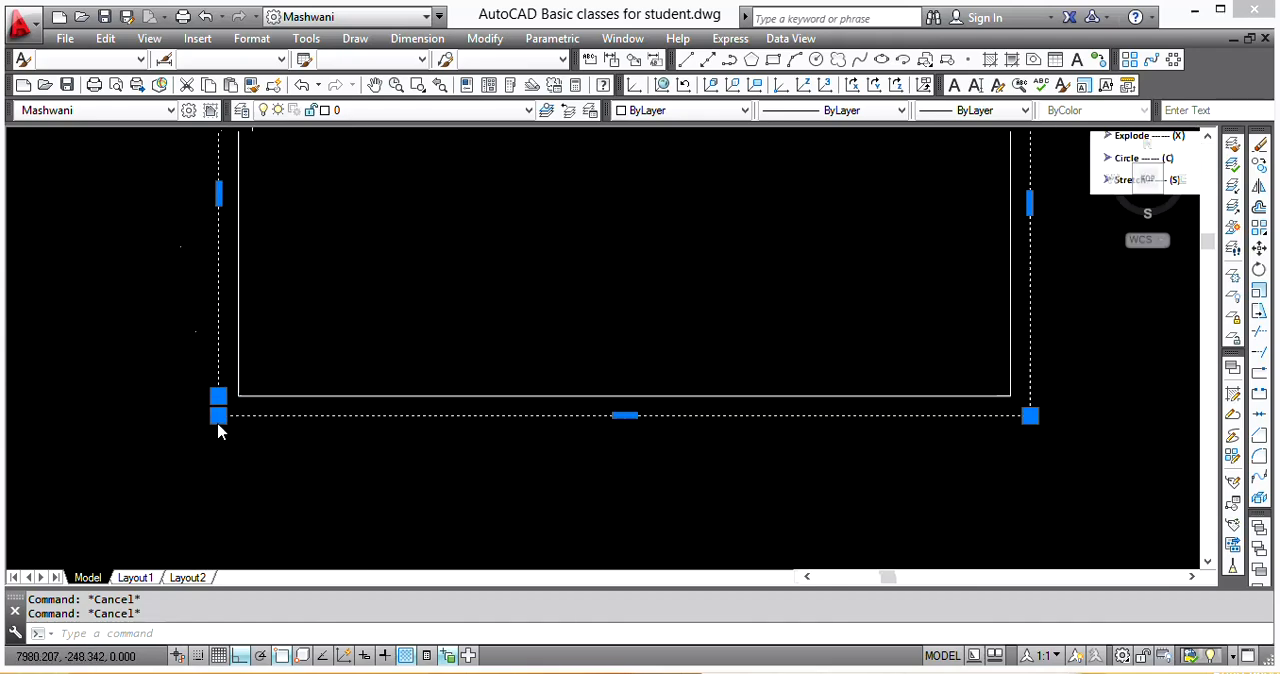
{"action": "scroll", "coordinate": [423, 500], "scroll_direction": "down", "scroll_amount": 4}
{"action": "scroll", "coordinate": [400, 510], "scroll_direction": "up", "scroll_amount": 4}
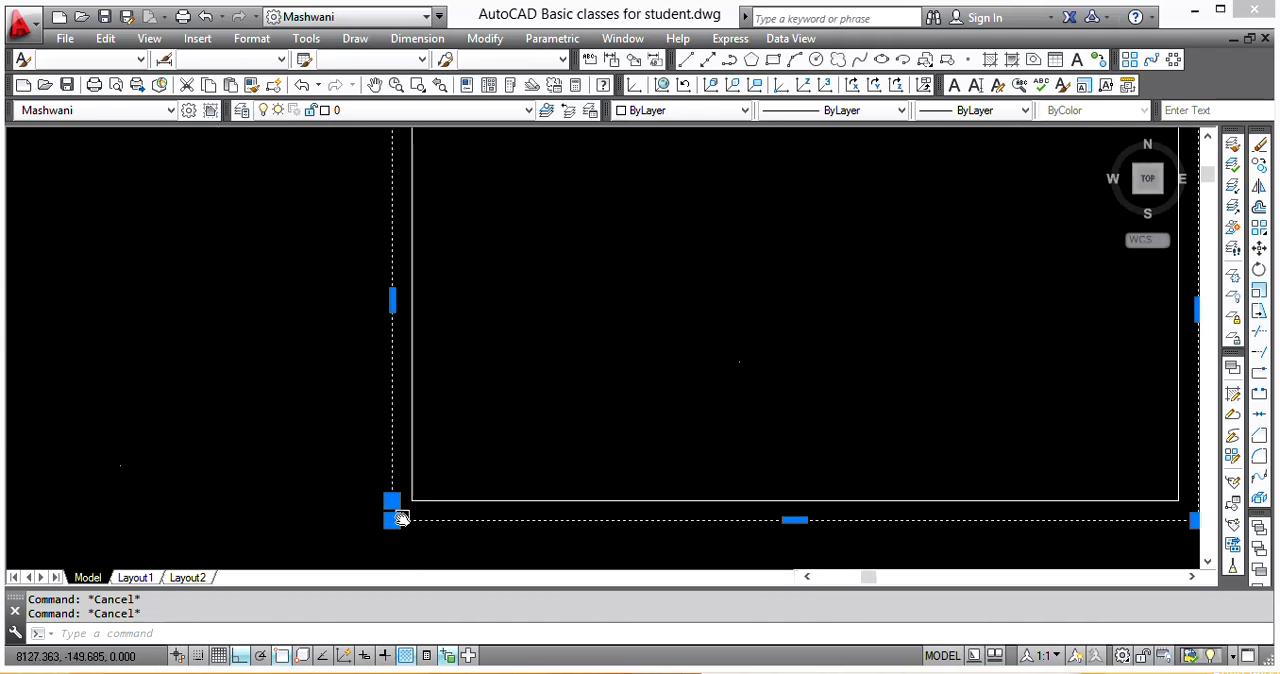
{"action": "scroll", "coordinate": [480, 407], "scroll_direction": "down", "scroll_amount": 4}
{"action": "key", "text": "Escape"}
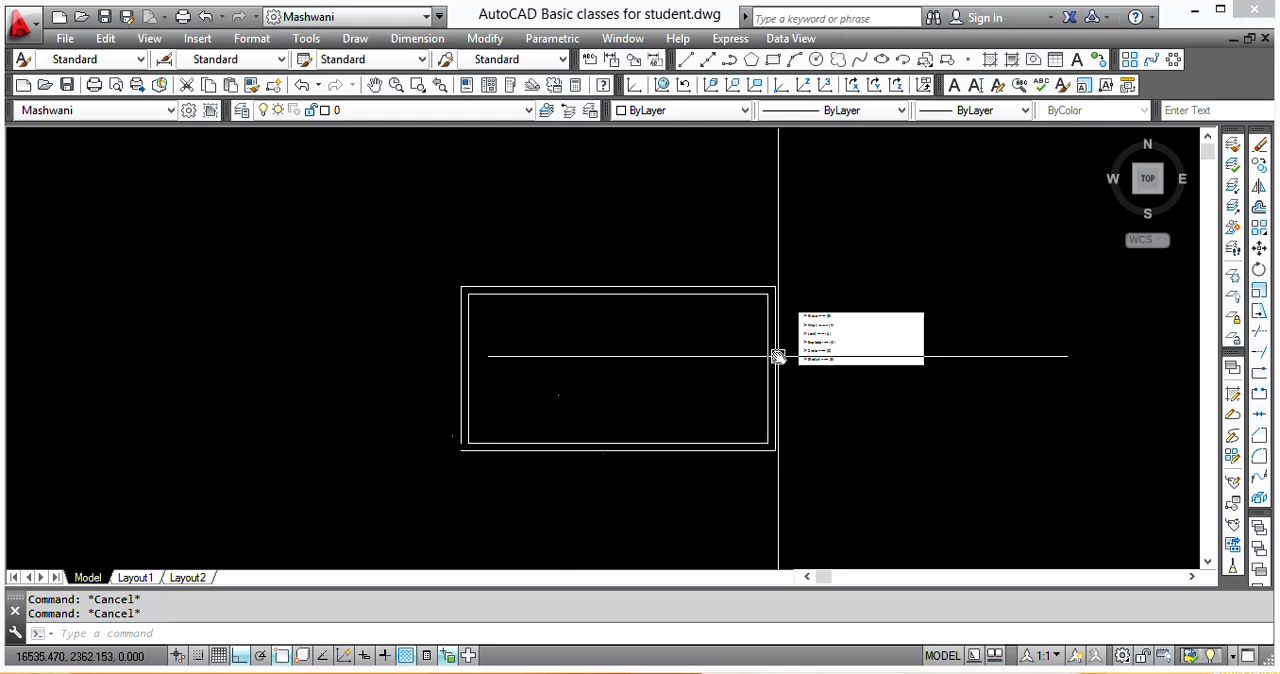
Step: Explode the outer wall polyline into separate lines
{"action": "scroll", "coordinate": [778, 356], "scroll_direction": "up", "scroll_amount": 6}
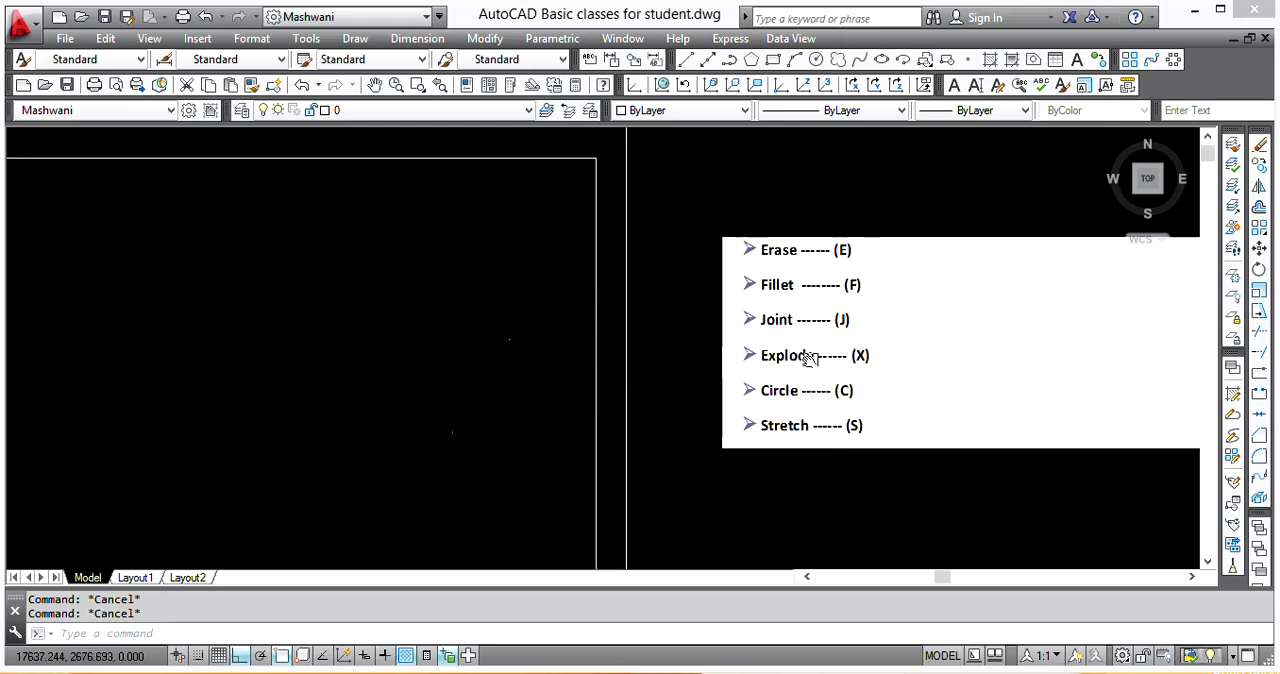
{"action": "scroll", "coordinate": [677, 357], "scroll_direction": "down", "scroll_amount": 6}
{"action": "scroll", "coordinate": [426, 343], "scroll_direction": "up", "scroll_amount": 5}
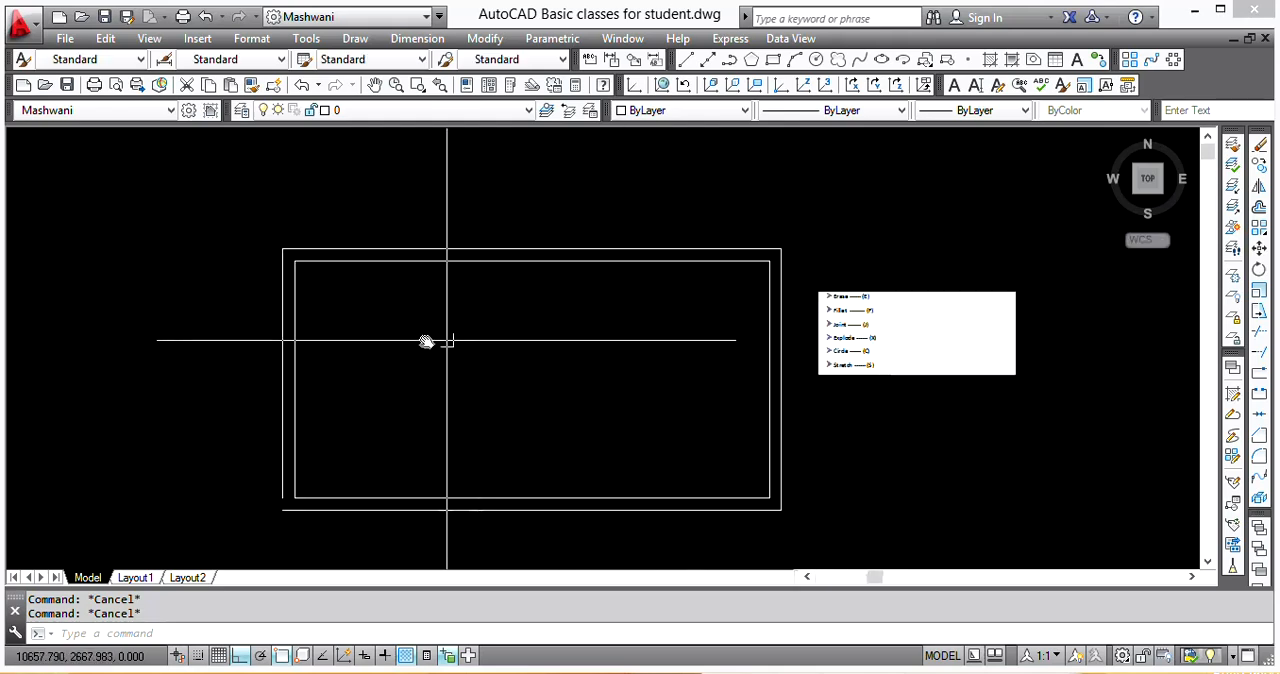
{"action": "left_click", "coordinate": [281, 294]}
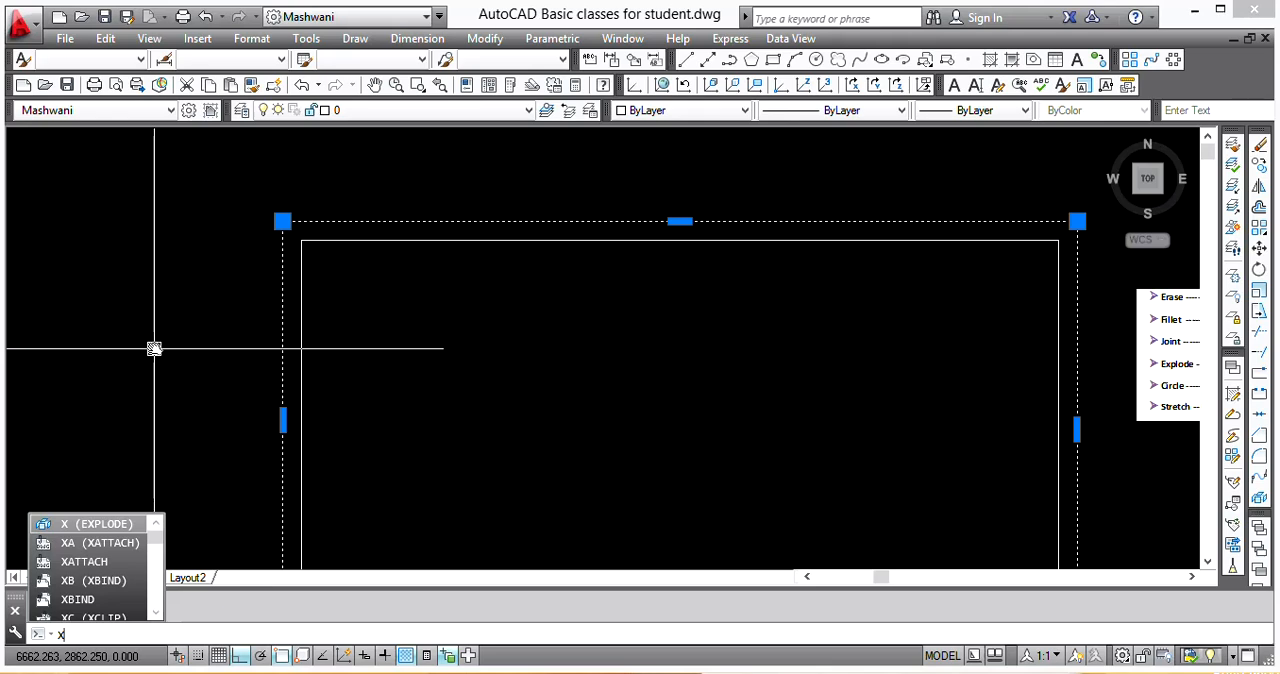
{"action": "key", "text": "Escape"}
{"action": "key", "text": "Return"}
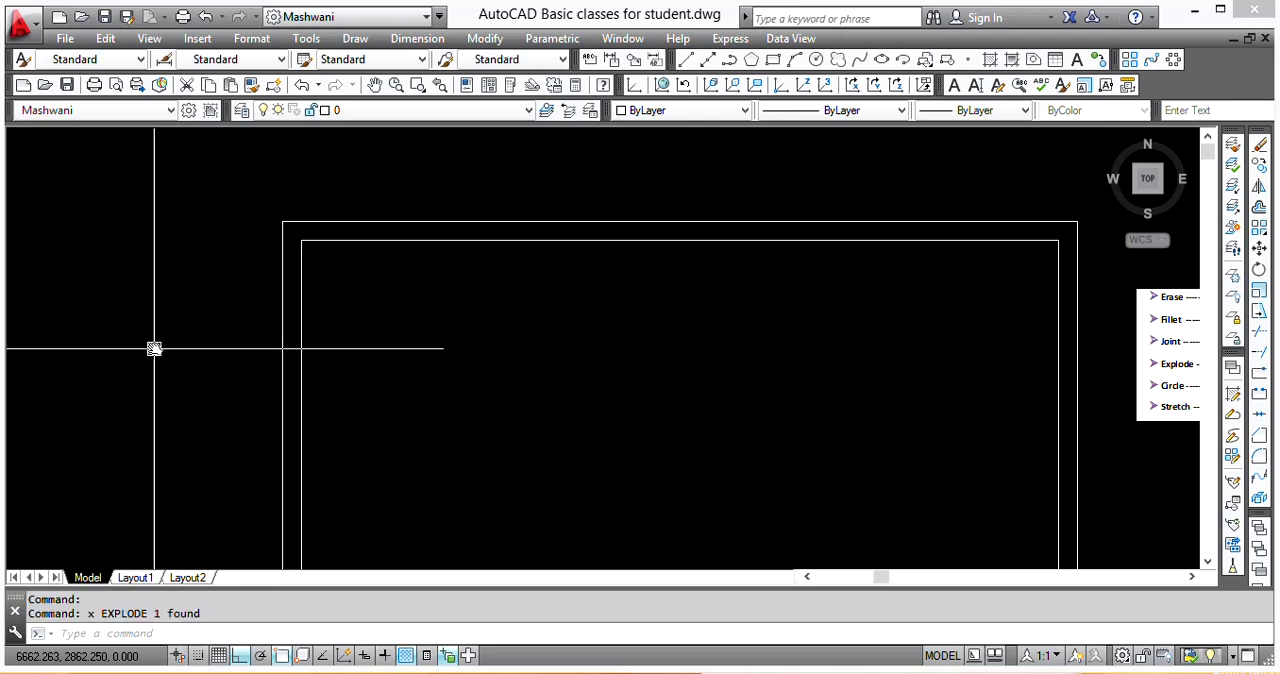
Step: Try to explode the room's left outer wall line
{"action": "key", "text": "Return"}
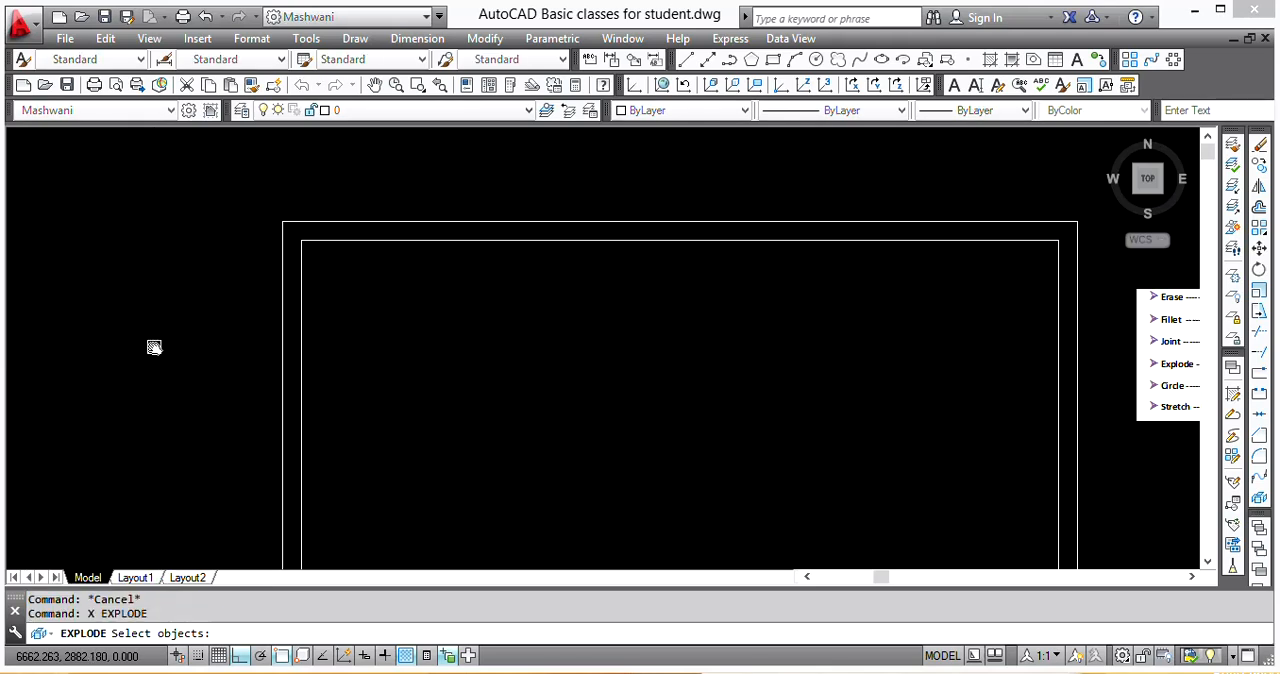
{"action": "left_click", "coordinate": [281, 245]}
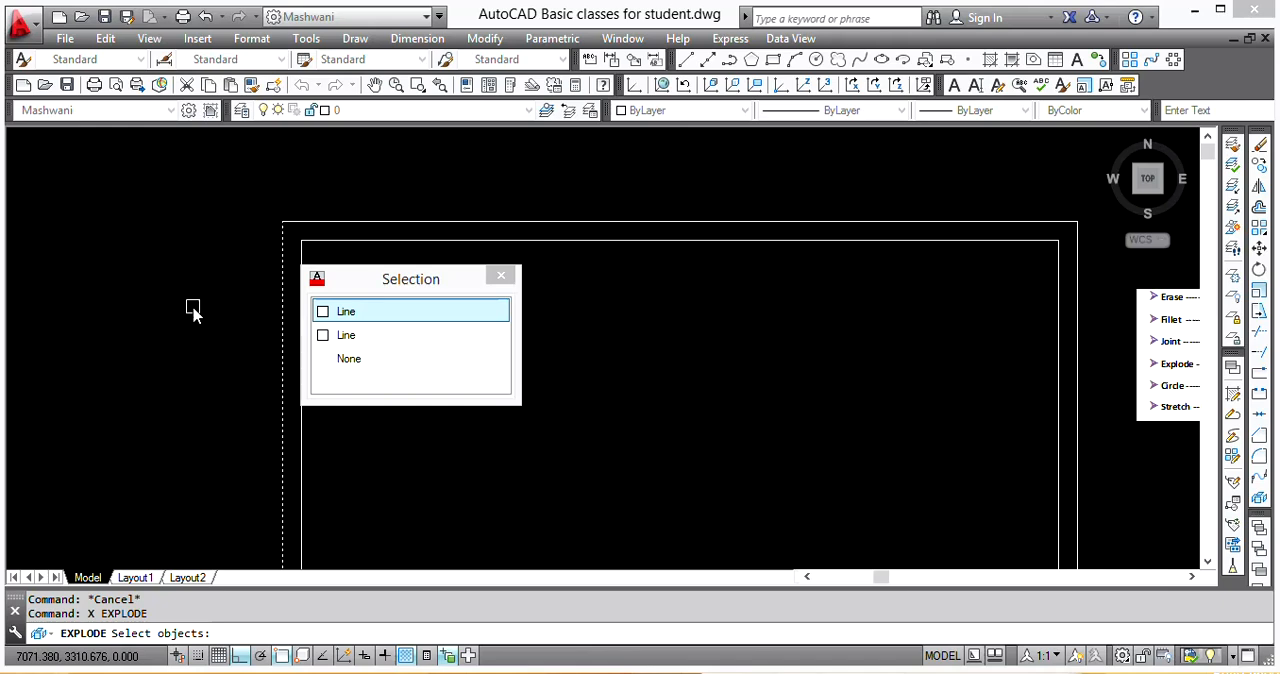
{"action": "left_click", "coordinate": [379, 313]}
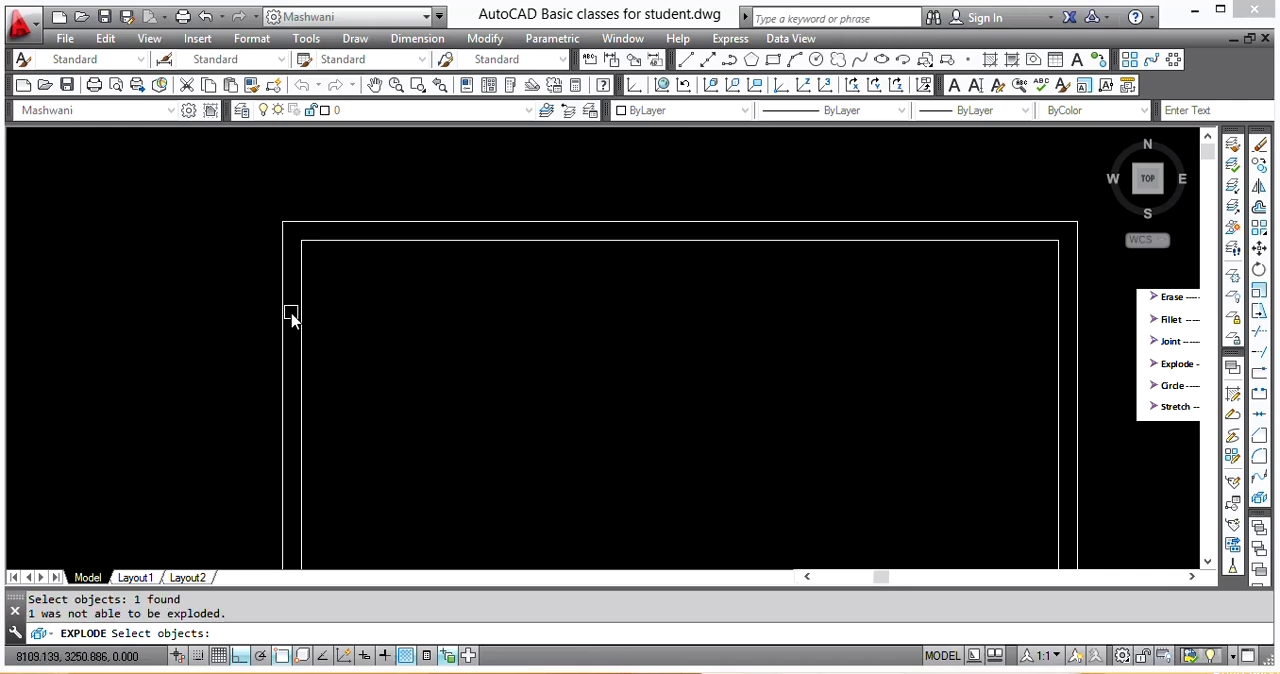
{"action": "key", "text": "Return"}
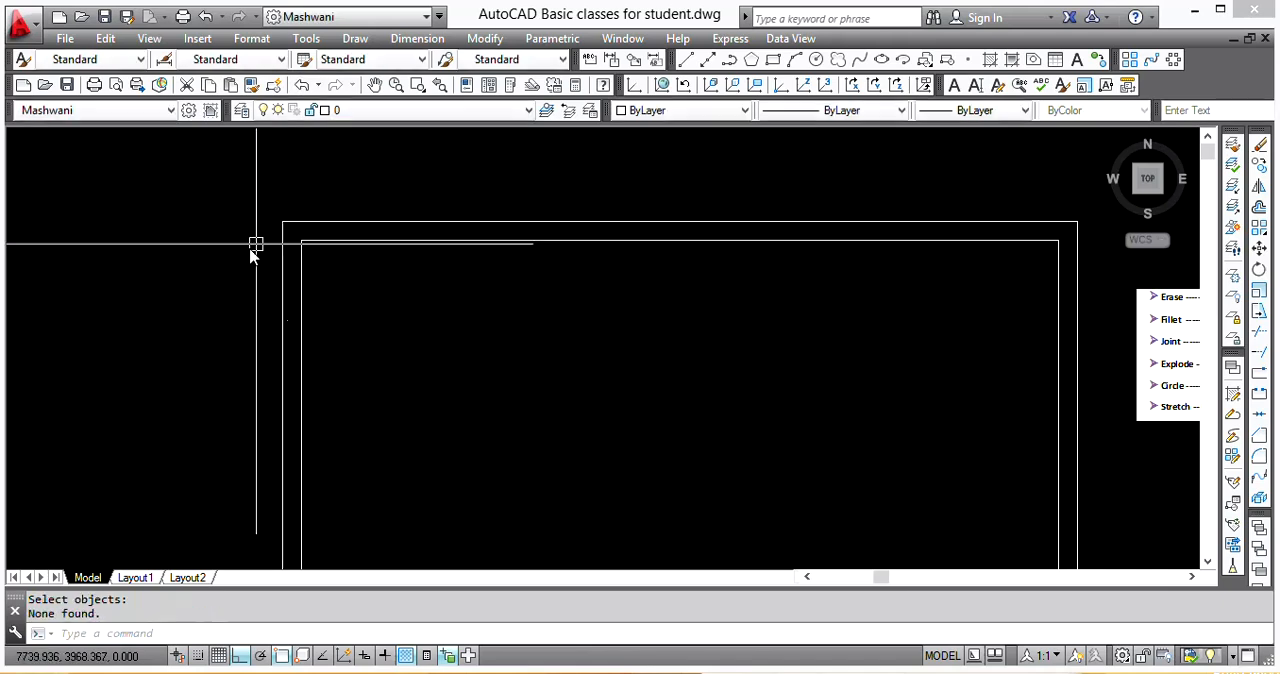
Step: Select the exploded outer outline's edges individually to check that they are separate lines, clearing each selection
{"action": "left_click", "coordinate": [312, 223]}
{"action": "scroll", "coordinate": [276, 252], "scroll_direction": "down", "scroll_amount": 4}
{"action": "scroll", "coordinate": [397, 224], "scroll_direction": "down", "scroll_amount": 2}
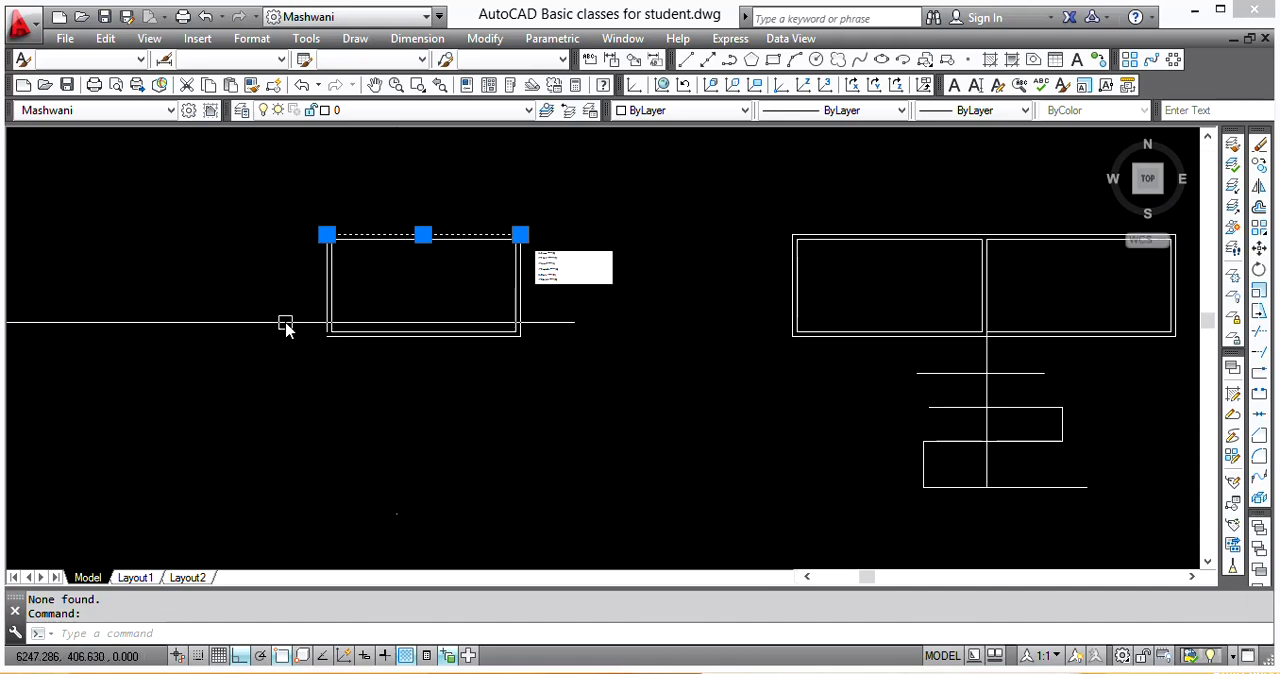
{"action": "scroll", "coordinate": [320, 300], "scroll_direction": "up", "scroll_amount": 4}
{"action": "left_click", "coordinate": [341, 360]}
{"action": "key", "text": "Escape"}
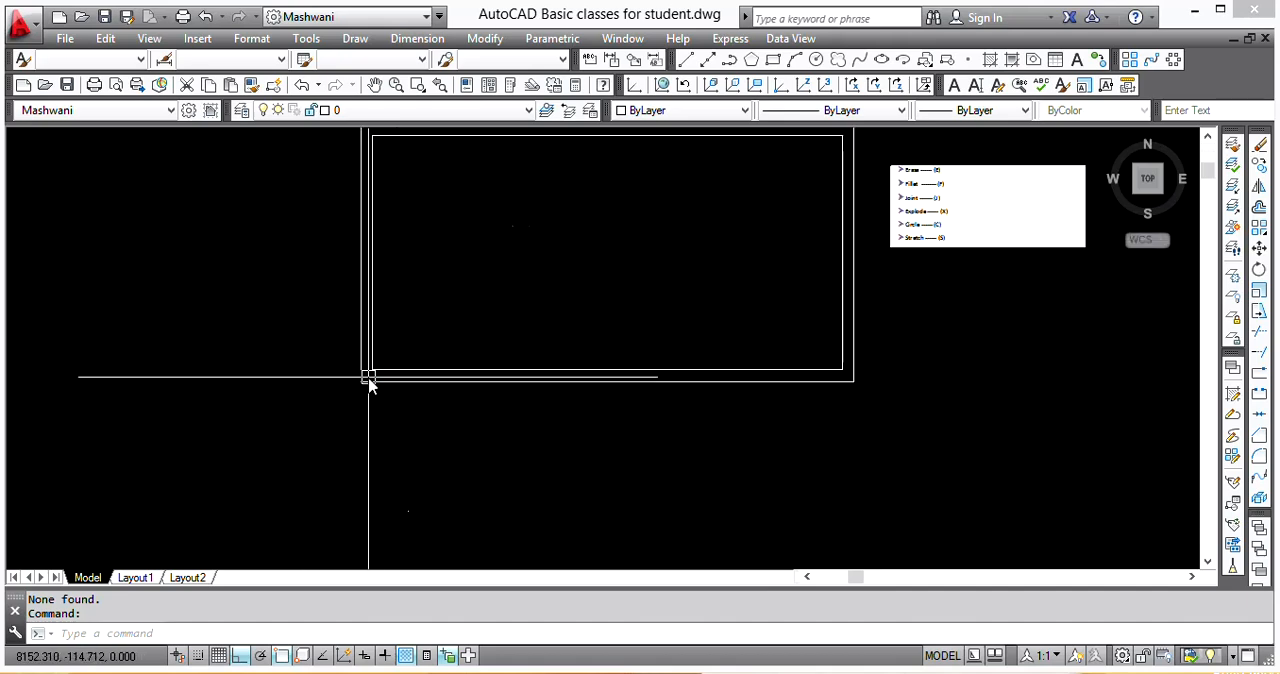
{"action": "left_click", "coordinate": [411, 380]}
{"action": "key", "text": "Escape"}
Step: Fillet the outer outline's left and bottom lines to close the open lower-left corner
{"action": "middle_click_drag", "start_coordinate": [301, 405], "coordinate": [289, 448]}
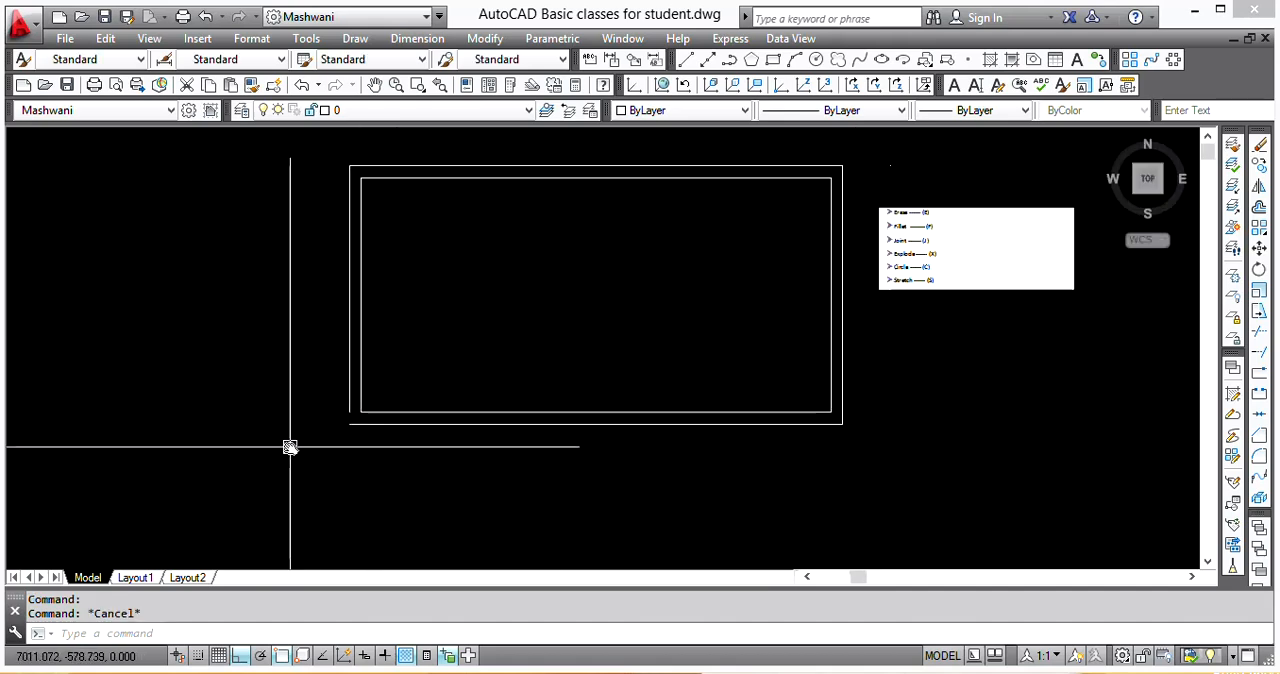
{"action": "type", "text": "f"}
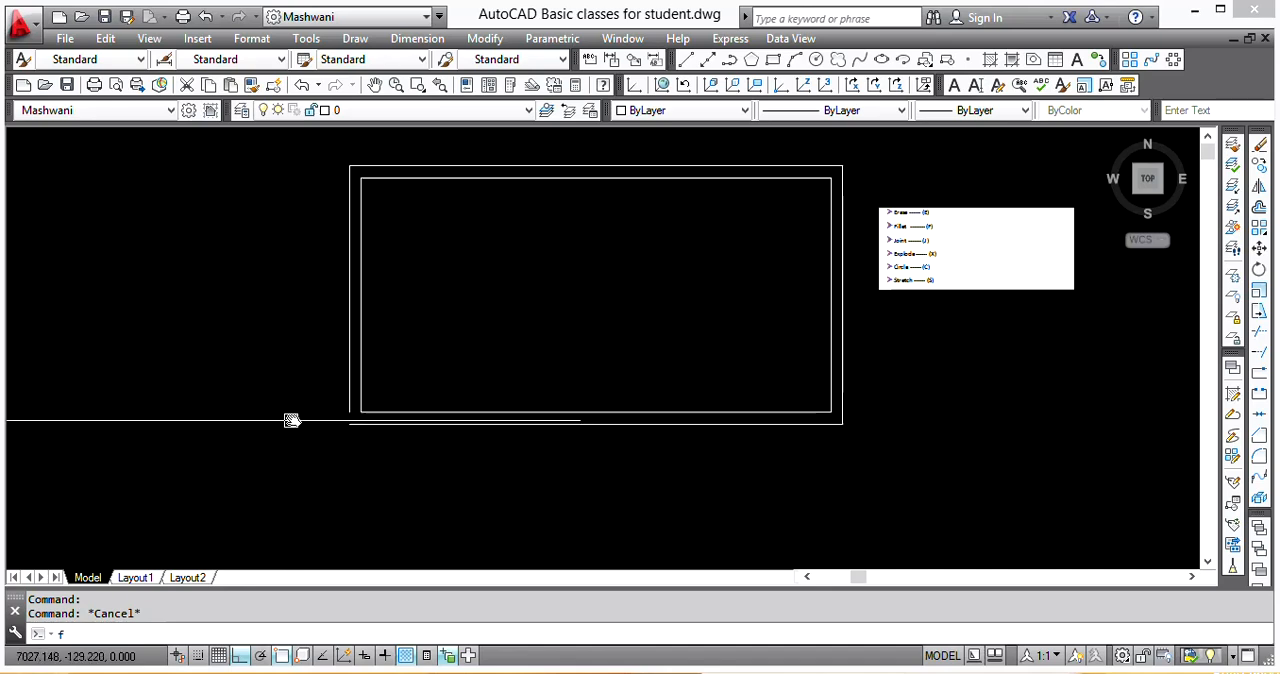
{"action": "key", "text": "Return"}
{"action": "left_click", "coordinate": [345, 344]}
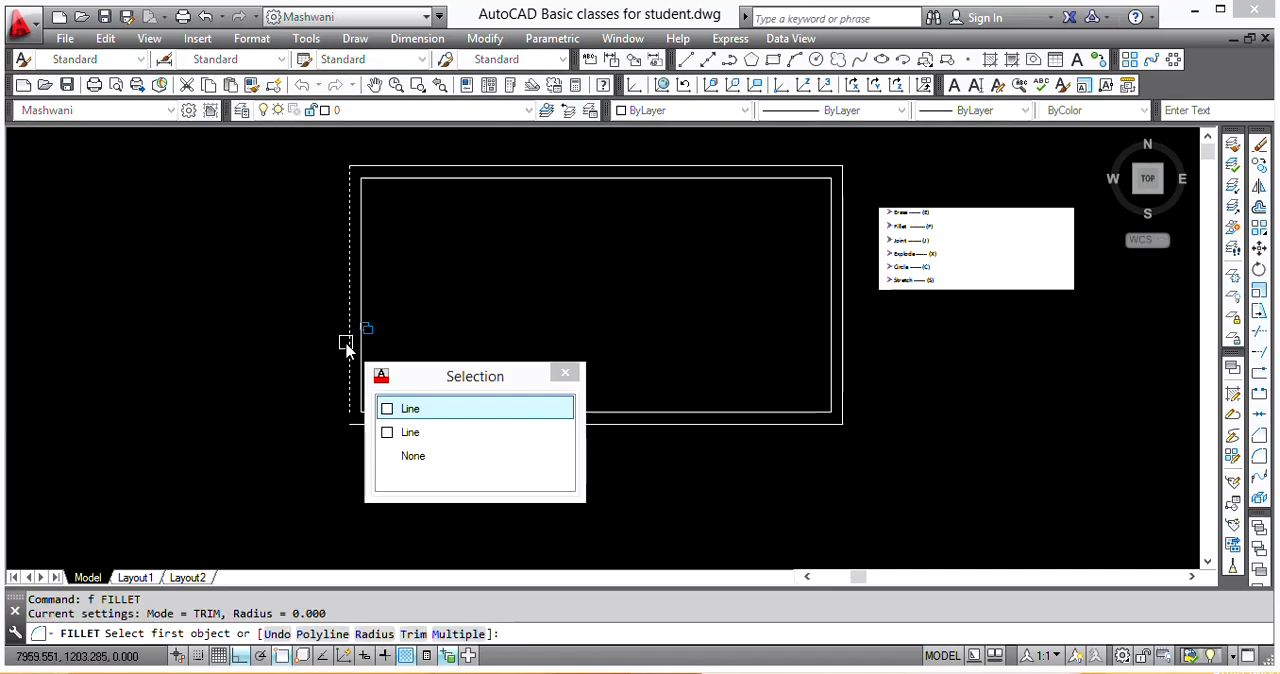
{"action": "left_click", "coordinate": [428, 432]}
{"action": "scroll", "coordinate": [341, 276], "scroll_direction": "up", "scroll_amount": 2}
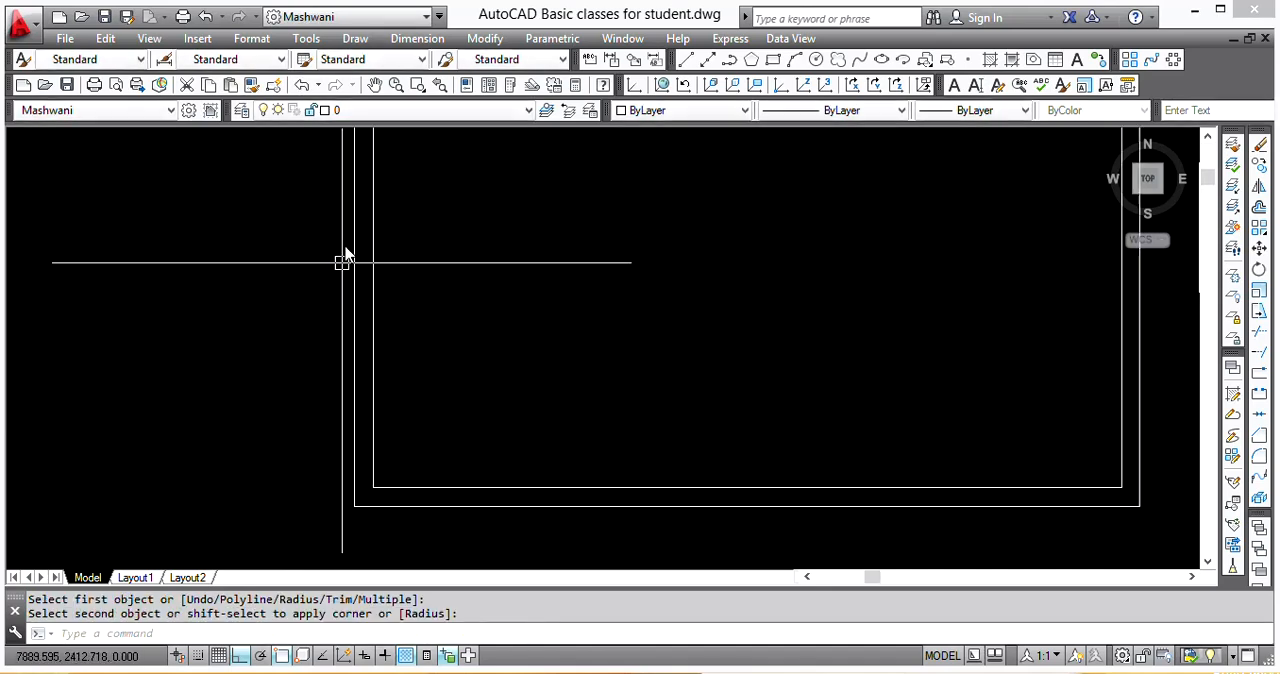
{"action": "scroll", "coordinate": [472, 236], "scroll_direction": "down", "scroll_amount": 2}
Step: Join the top, left, bottom and right lines of the outer outline into one polyline
{"action": "middle_click_drag", "start_coordinate": [618, 315], "coordinate": [418, 344]}
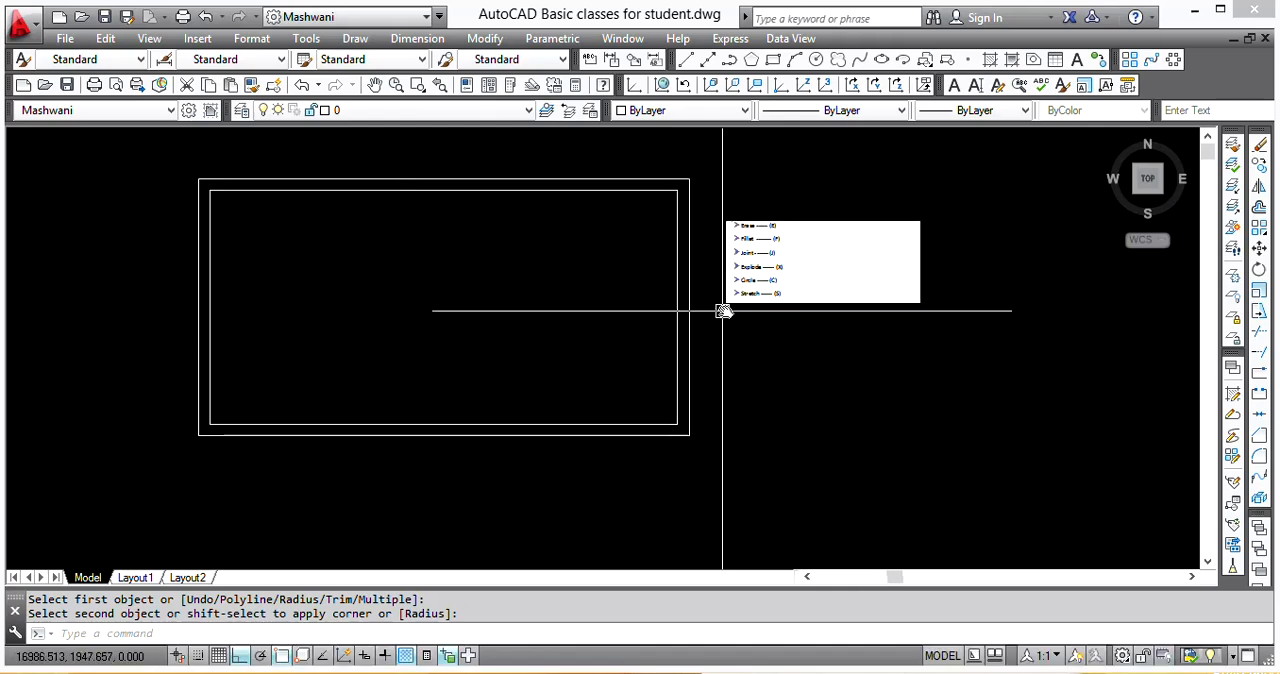
{"action": "scroll", "coordinate": [739, 309], "scroll_direction": "up", "scroll_amount": 4}
{"action": "middle_click_drag", "start_coordinate": [740, 226], "coordinate": [731, 330]}
{"action": "scroll", "coordinate": [740, 285], "scroll_direction": "down", "scroll_amount": 6}
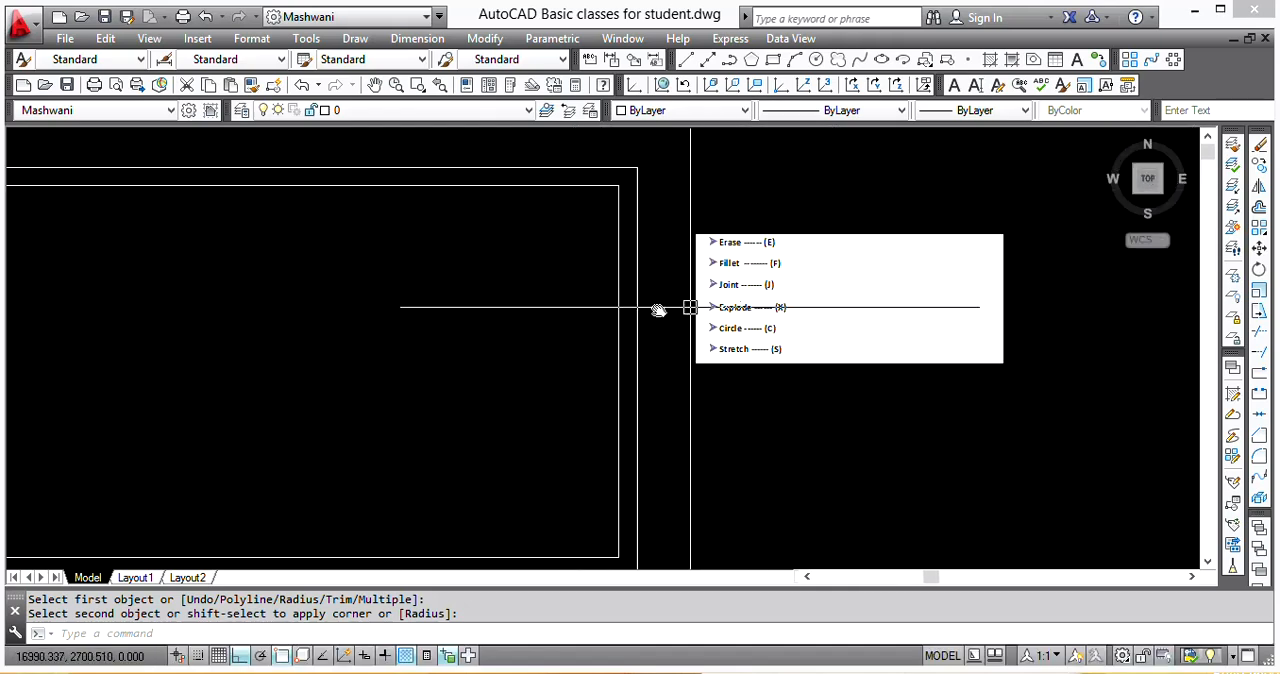
{"action": "scroll", "coordinate": [463, 314], "scroll_direction": "up", "scroll_amount": 1}
{"action": "middle_click_drag", "start_coordinate": [463, 314], "coordinate": [657, 306]}
{"action": "left_click", "coordinate": [575, 225]}
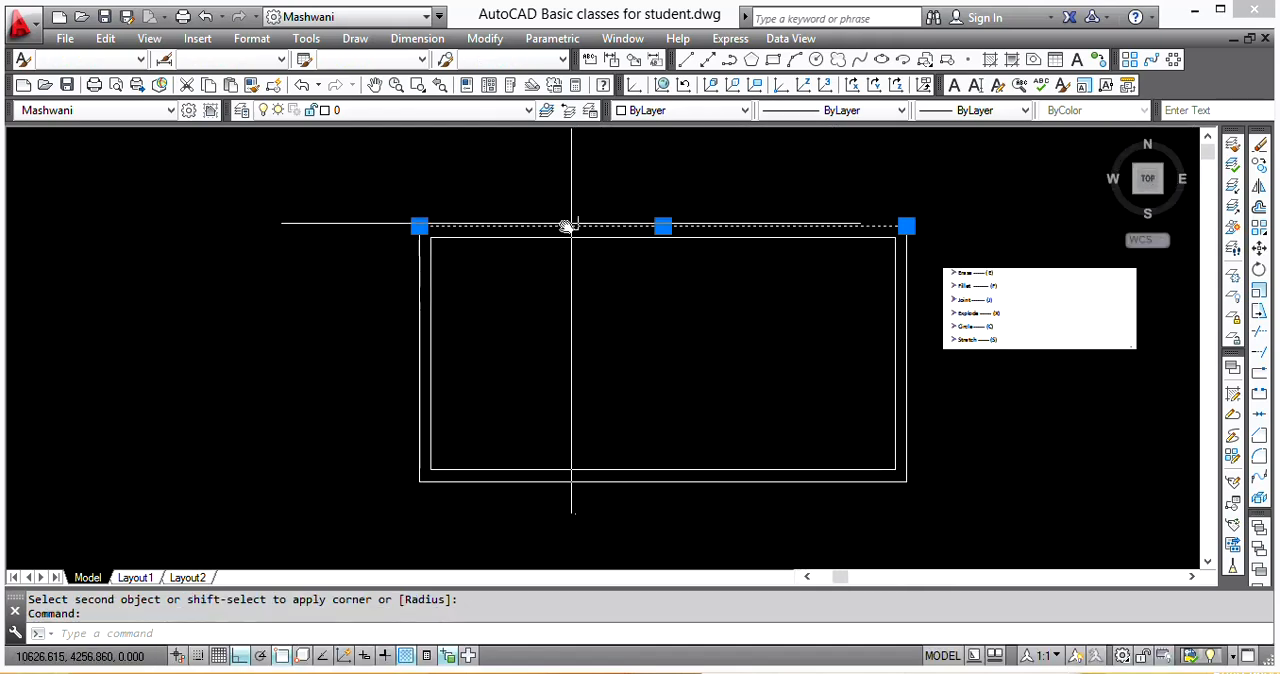
{"action": "left_click", "coordinate": [418, 265]}
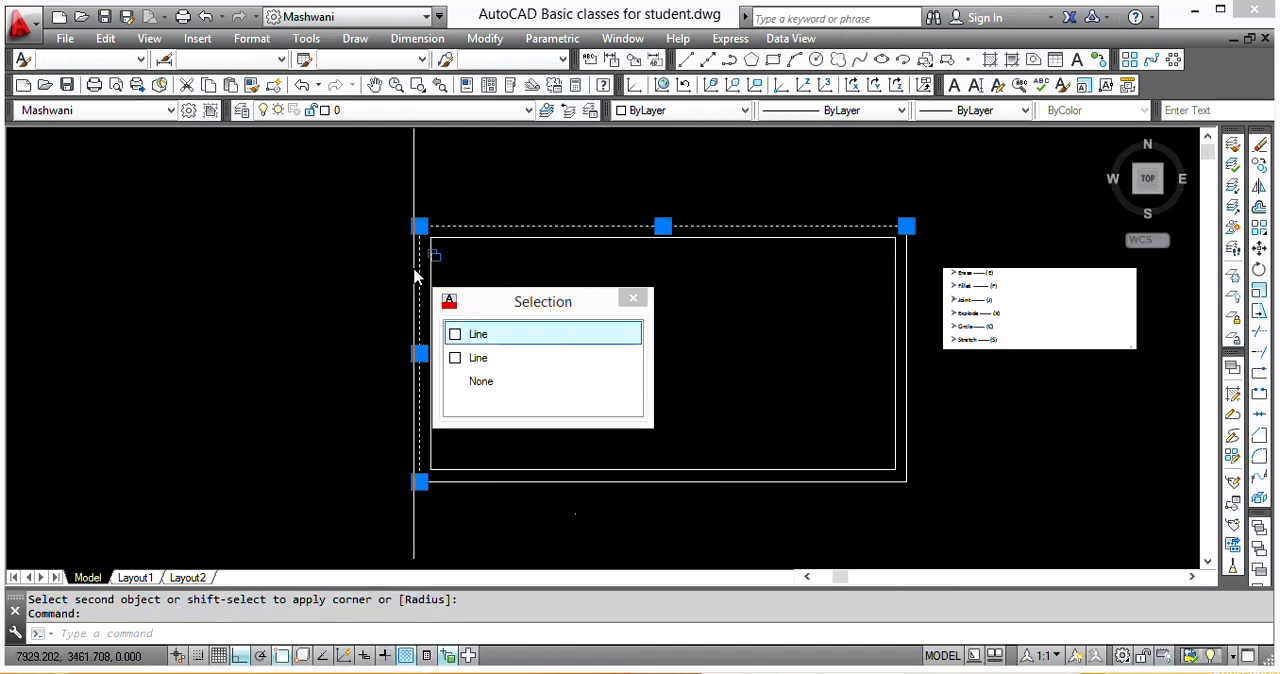
{"action": "left_click", "coordinate": [507, 334]}
{"action": "left_click", "coordinate": [494, 482]}
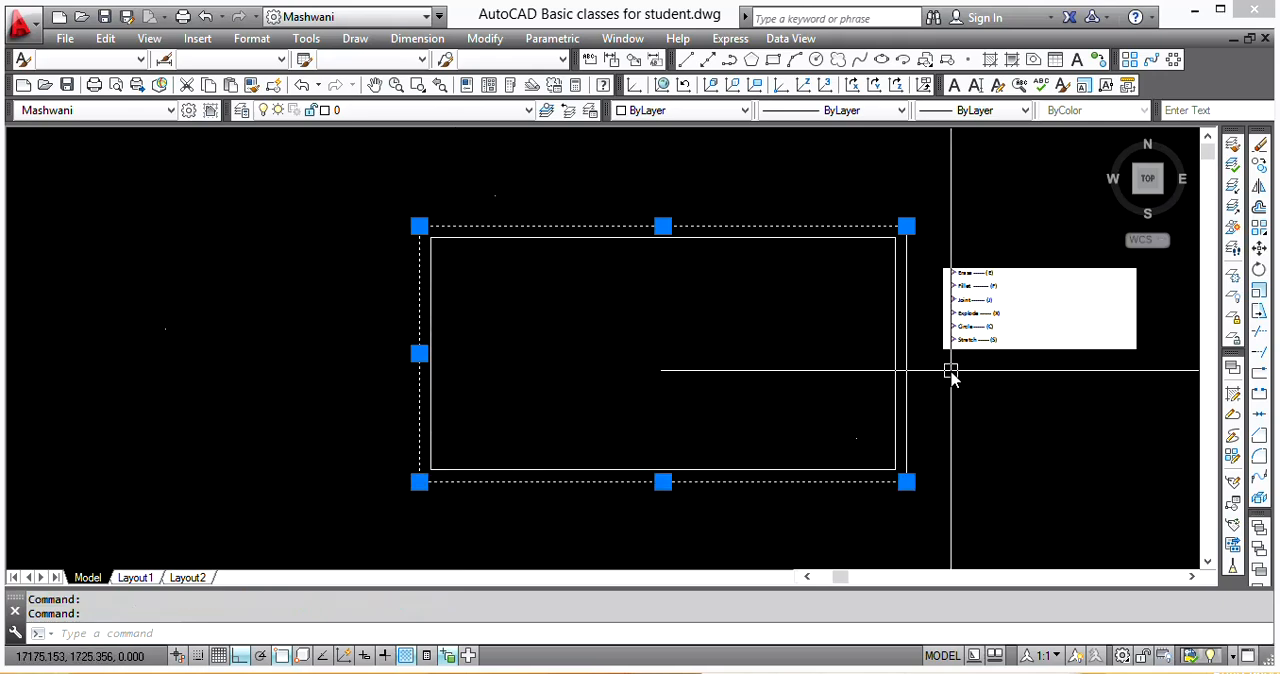
{"action": "left_click", "coordinate": [908, 366]}
{"action": "middle_click_drag", "start_coordinate": [957, 437], "coordinate": [722, 442]}
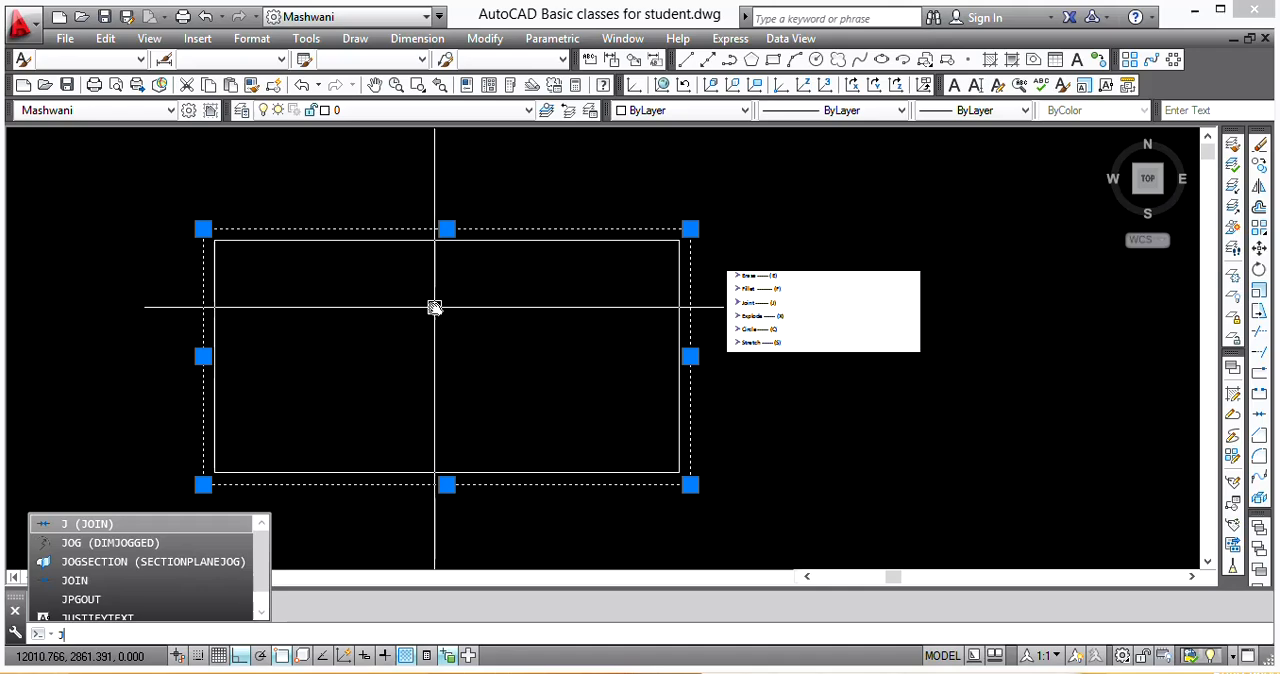
{"action": "key", "text": "Return"}
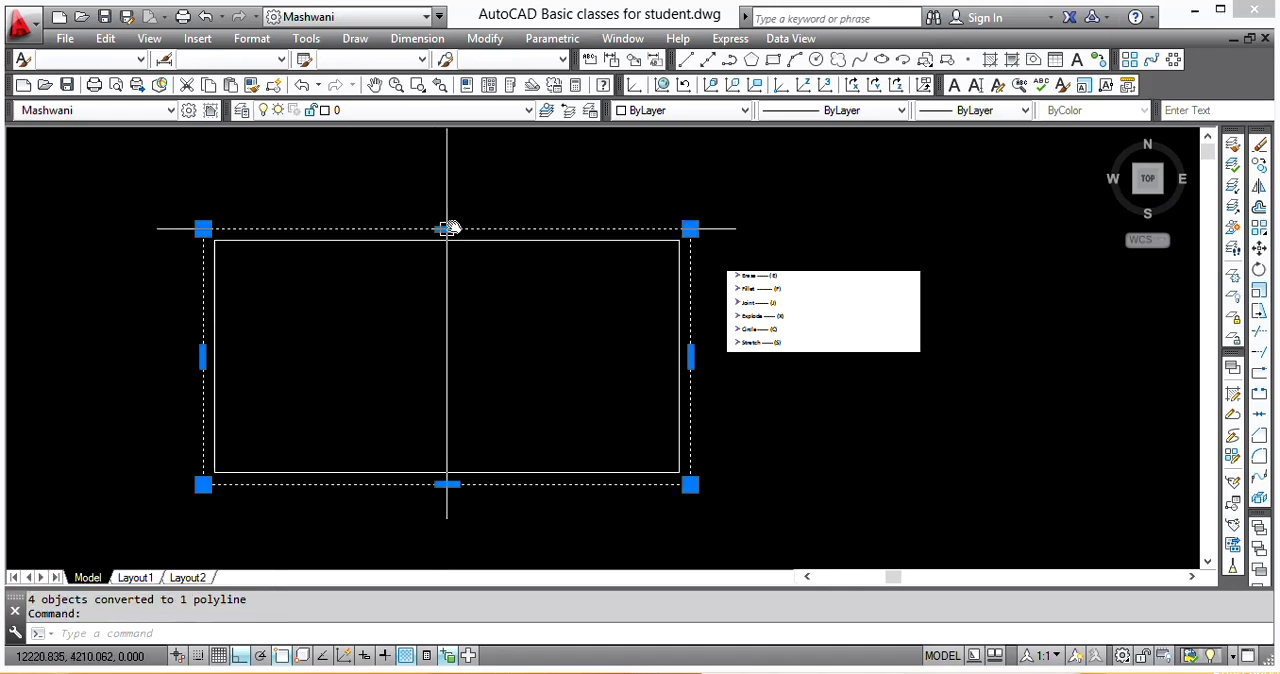
Step: Select the inner outline and the joined outer outline in turn to examine their grips, clearing each selection
{"action": "left_click", "coordinate": [364, 243]}
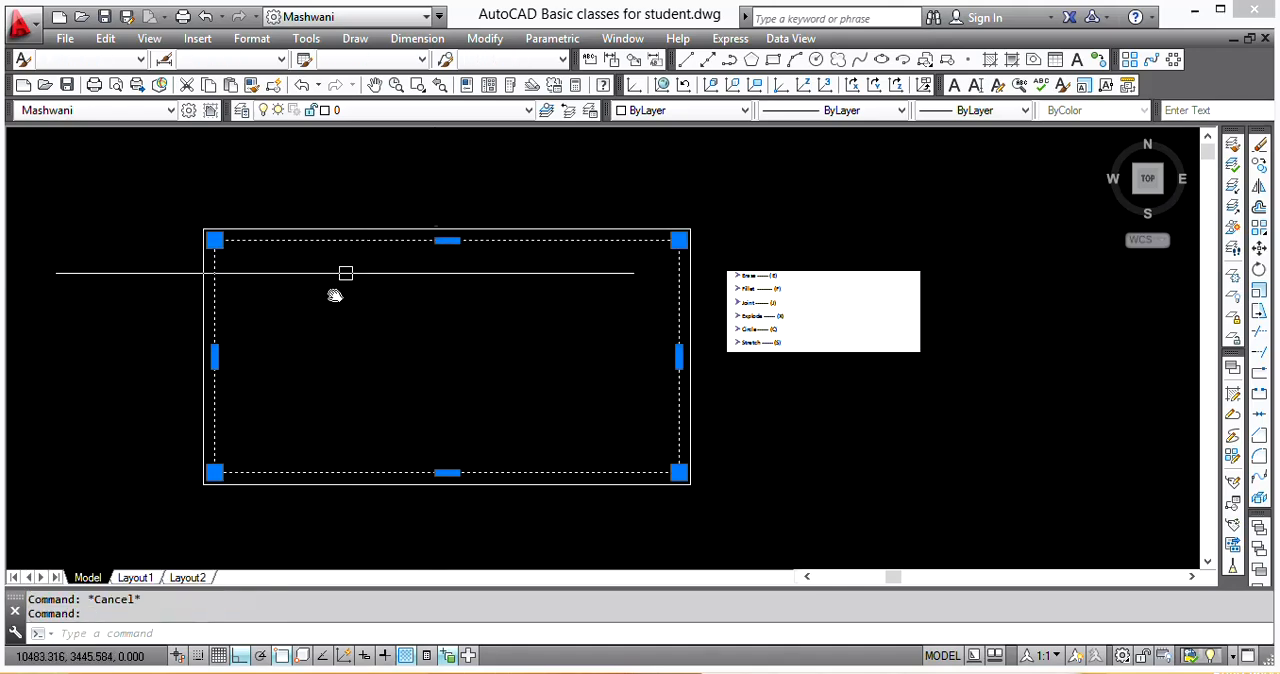
{"action": "key", "text": "Escape"}
{"action": "scroll", "coordinate": [745, 324], "scroll_direction": "up", "scroll_amount": 6}
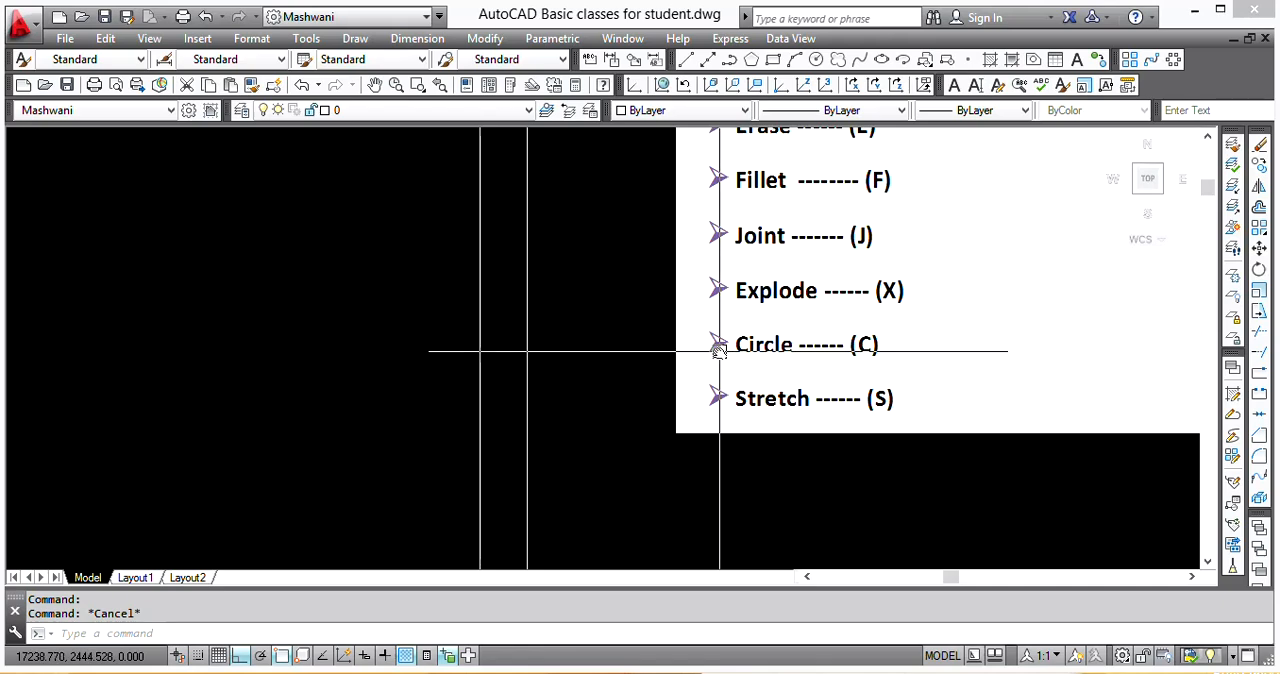
{"action": "scroll", "coordinate": [720, 352], "scroll_direction": "down", "scroll_amount": 10}
{"action": "middle_click_drag", "start_coordinate": [457, 309], "coordinate": [526, 309]}
{"action": "scroll", "coordinate": [461, 259], "scroll_direction": "up", "scroll_amount": 1}
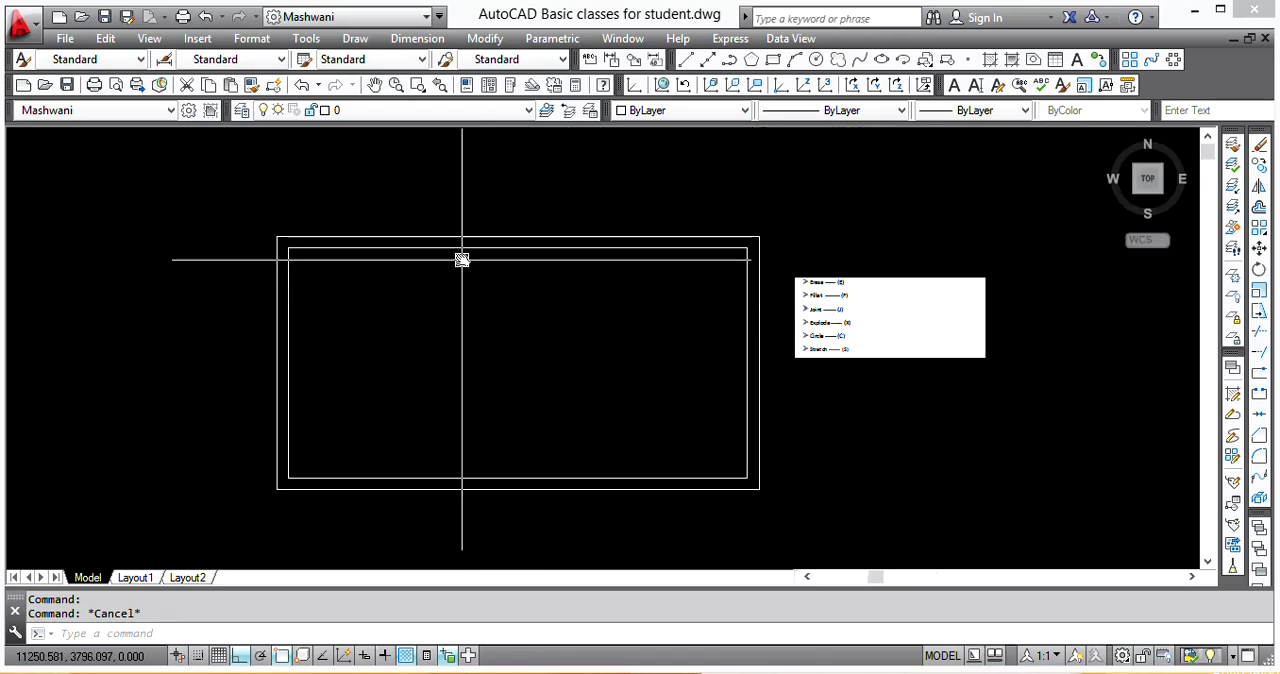
{"action": "scroll", "coordinate": [461, 259], "scroll_direction": "up", "scroll_amount": 2}
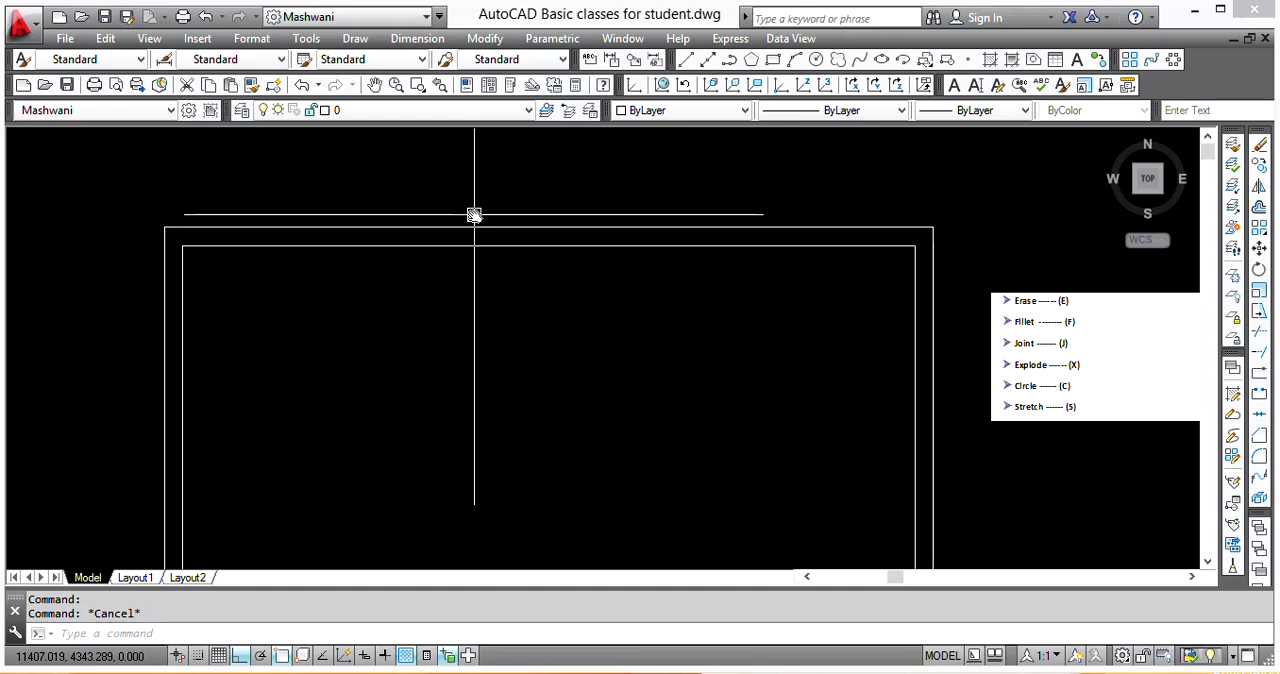
{"action": "left_click", "coordinate": [485, 228]}
{"action": "scroll", "coordinate": [440, 254], "scroll_direction": "down", "scroll_amount": 2}
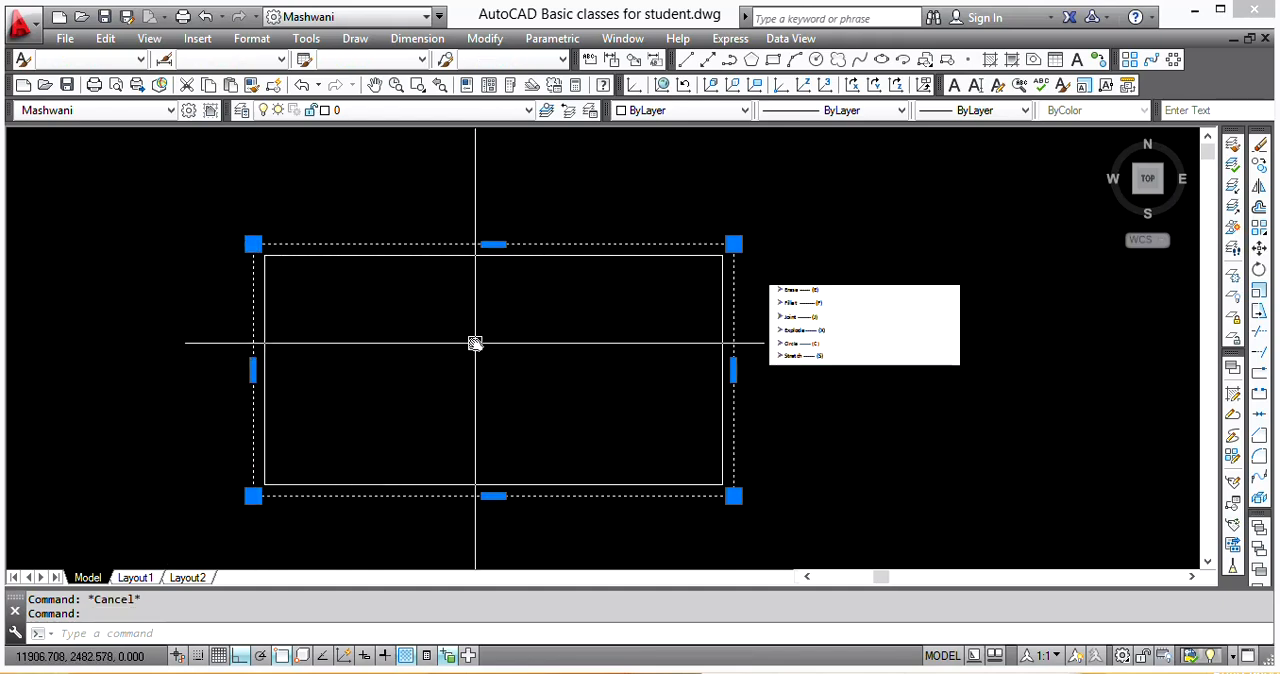
{"action": "scroll", "coordinate": [583, 219], "scroll_direction": "up", "scroll_amount": 2}
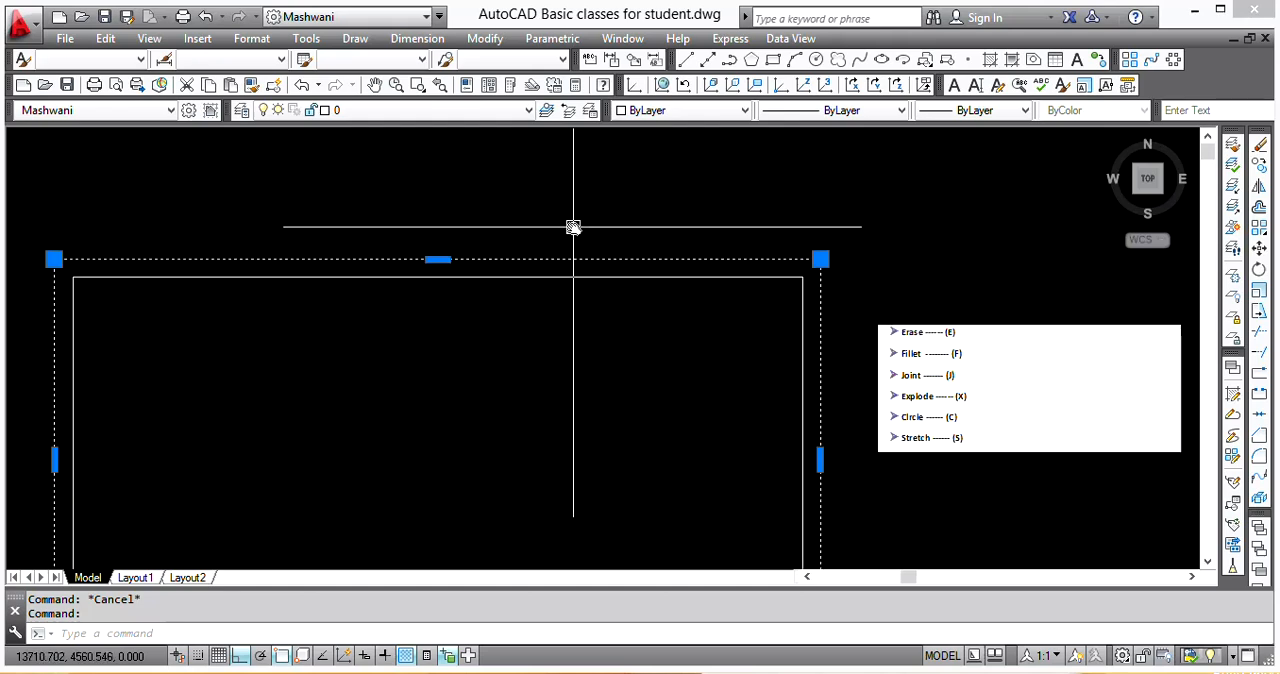
{"action": "key", "text": "Escape"}
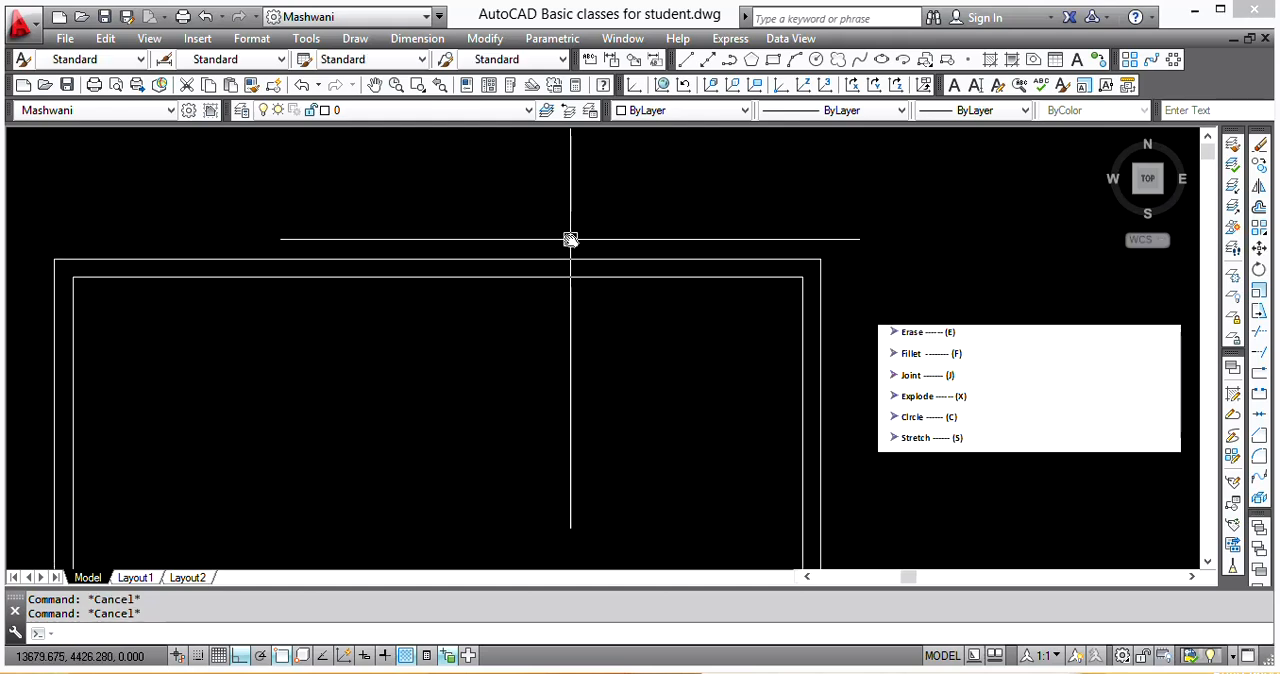
{"action": "left_click", "coordinate": [555, 258]}
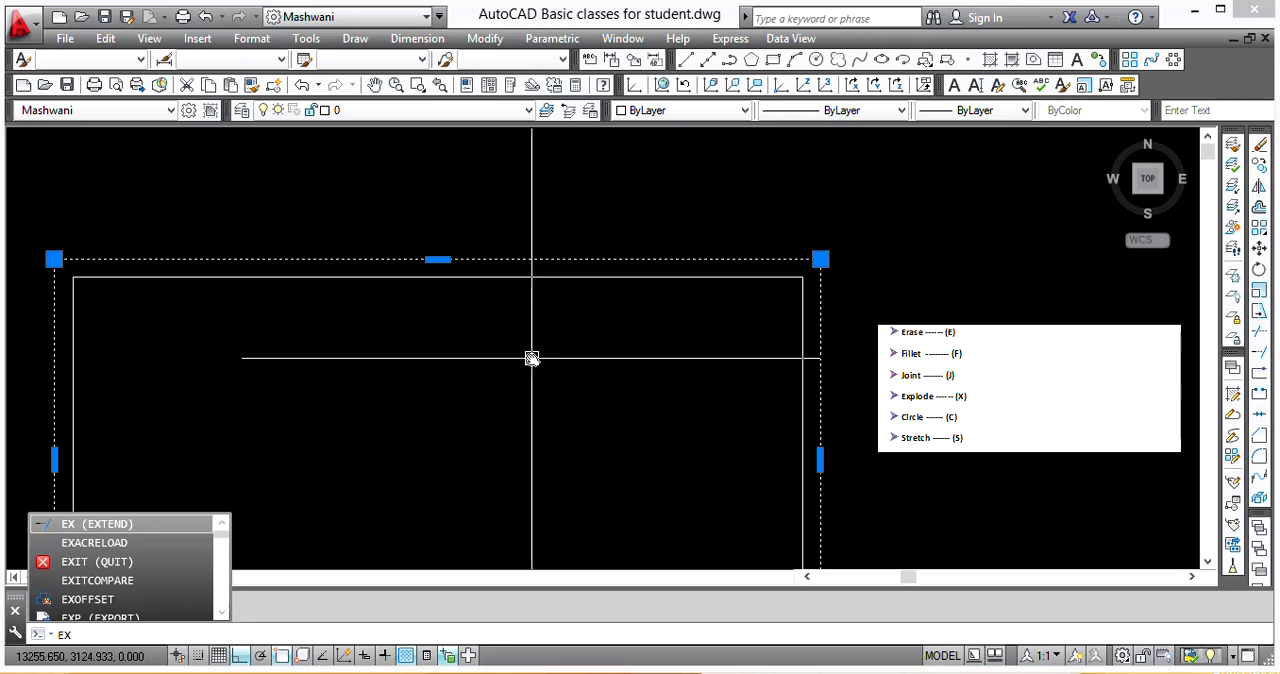
{"action": "key", "text": "Escape"}
{"action": "key", "text": "Escape"}
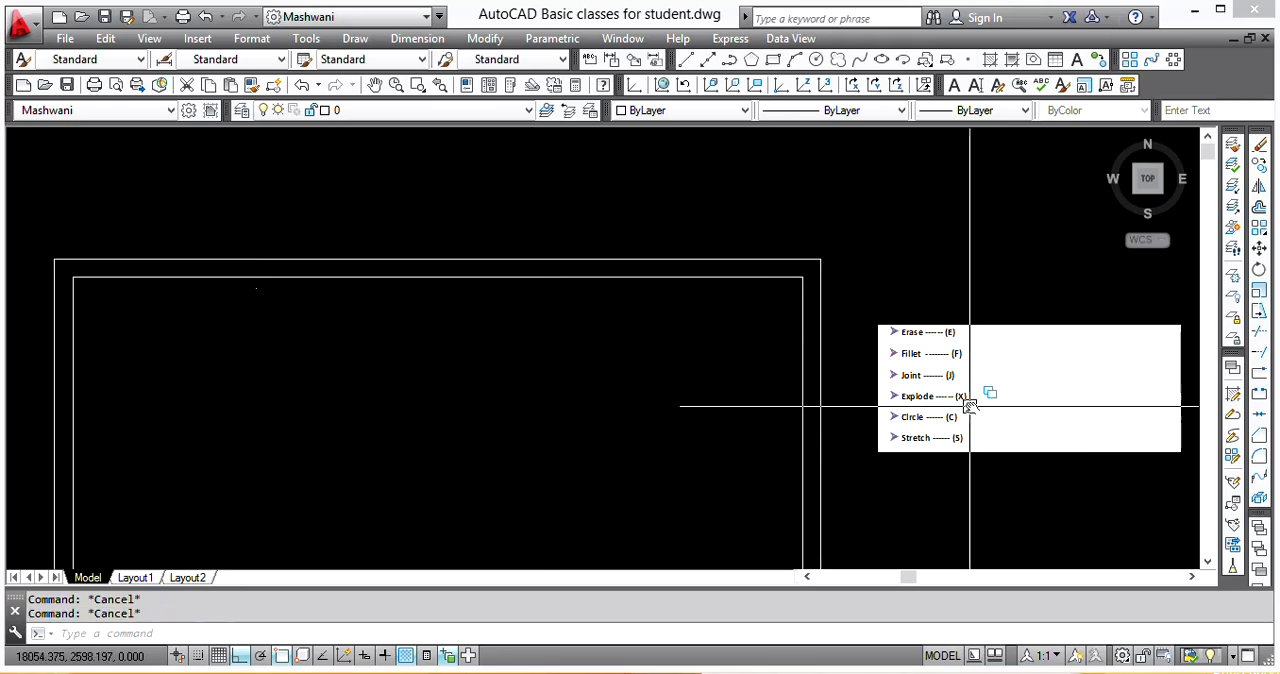
Step: Explode the outer outline polyline into separate lines and check its top edge by selecting it
{"action": "scroll", "coordinate": [969, 405], "scroll_direction": "up", "scroll_amount": 6}
{"action": "scroll", "coordinate": [910, 380], "scroll_direction": "down", "scroll_amount": 5}
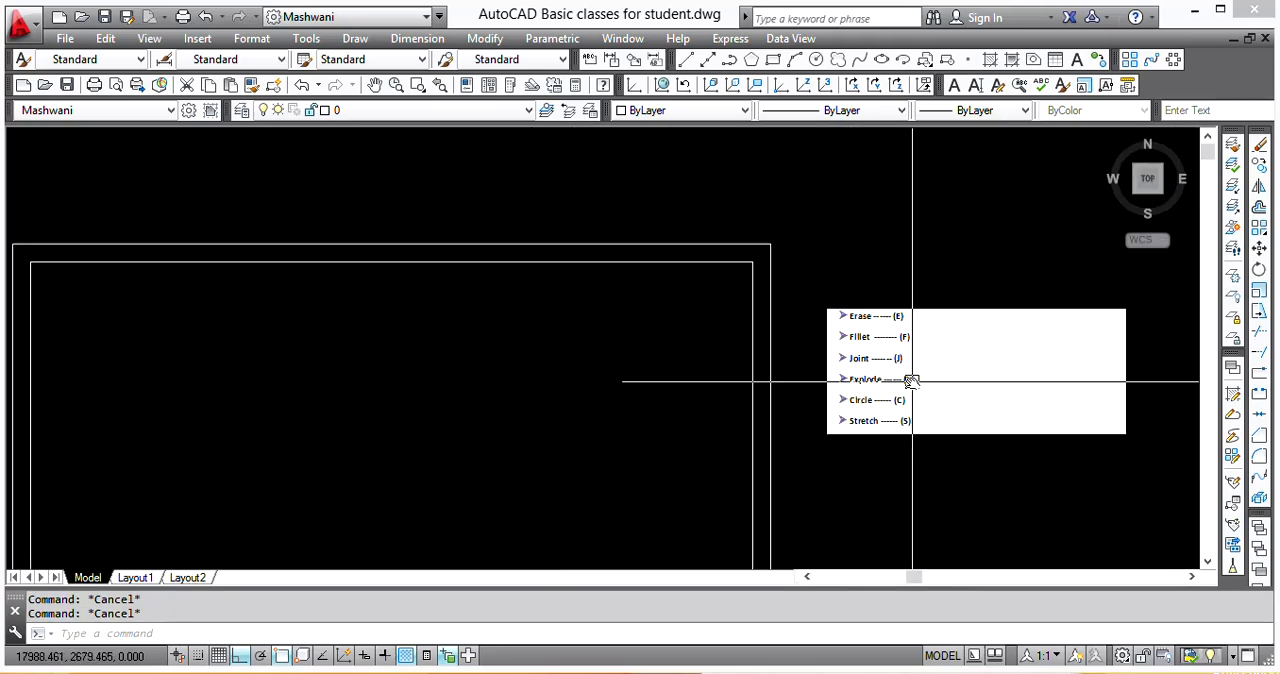
{"action": "scroll", "coordinate": [657, 286], "scroll_direction": "up", "scroll_amount": 1}
{"action": "left_click", "coordinate": [657, 294]}
{"action": "type", "text": "x"}
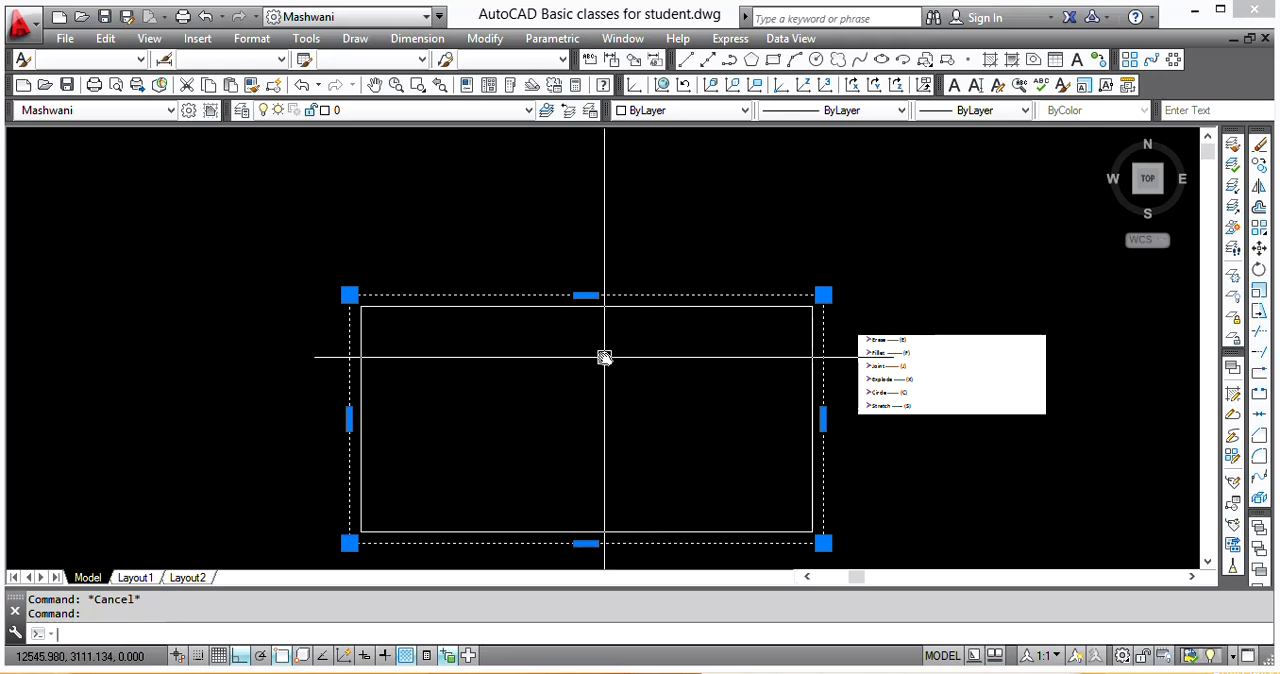
{"action": "key", "text": "Return"}
{"action": "left_click", "coordinate": [603, 294]}
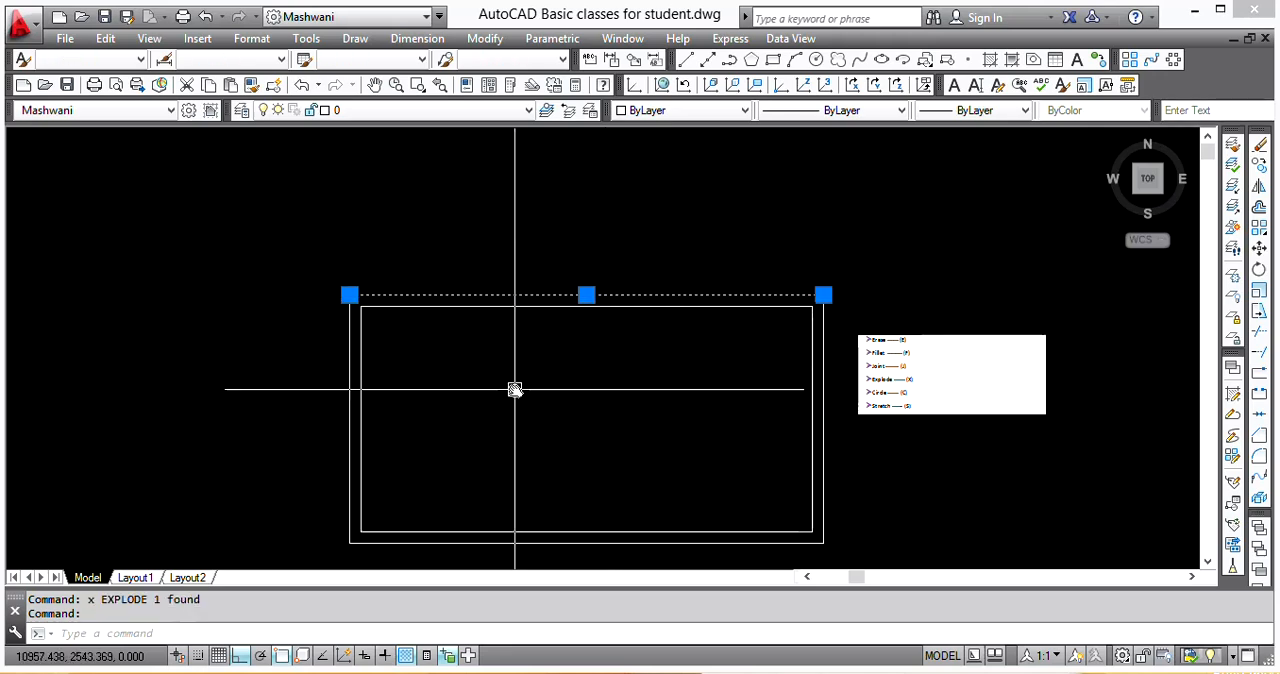
{"action": "key", "text": "Escape"}
Step: Explode the inner outline polyline into separate lines and select its top edge to check it
{"action": "left_click", "coordinate": [750, 307]}
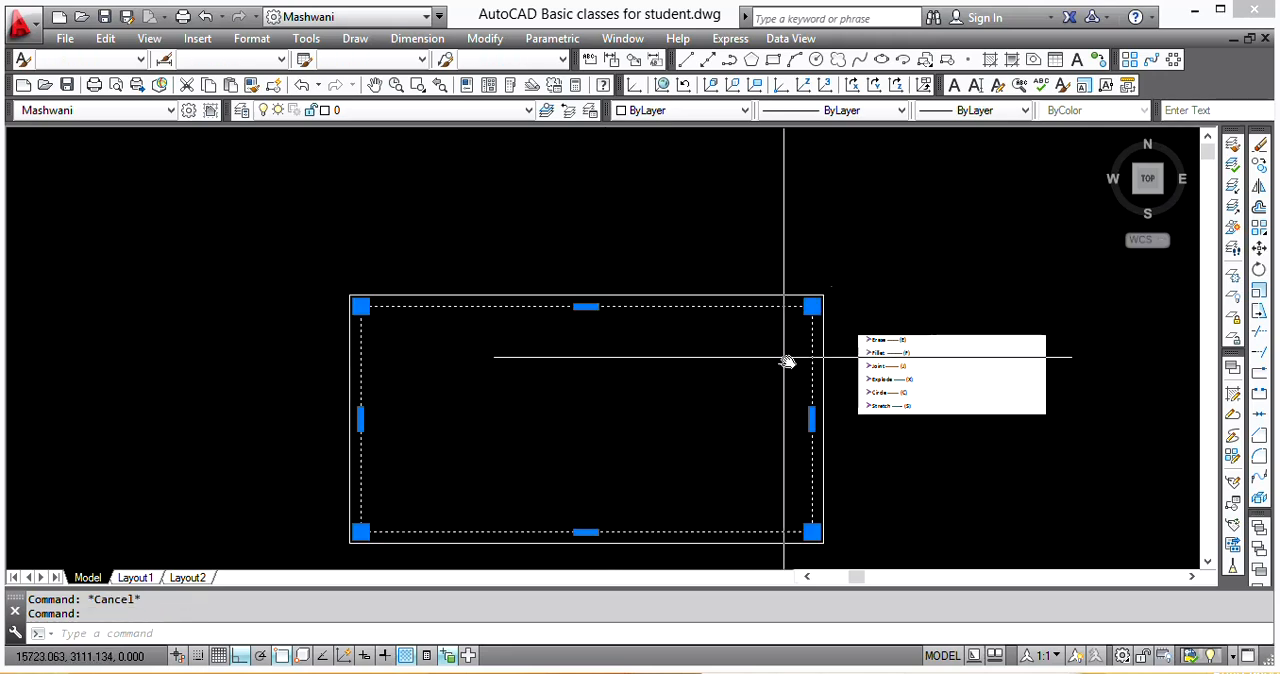
{"action": "type", "text": "x"}
{"action": "key", "text": "Return"}
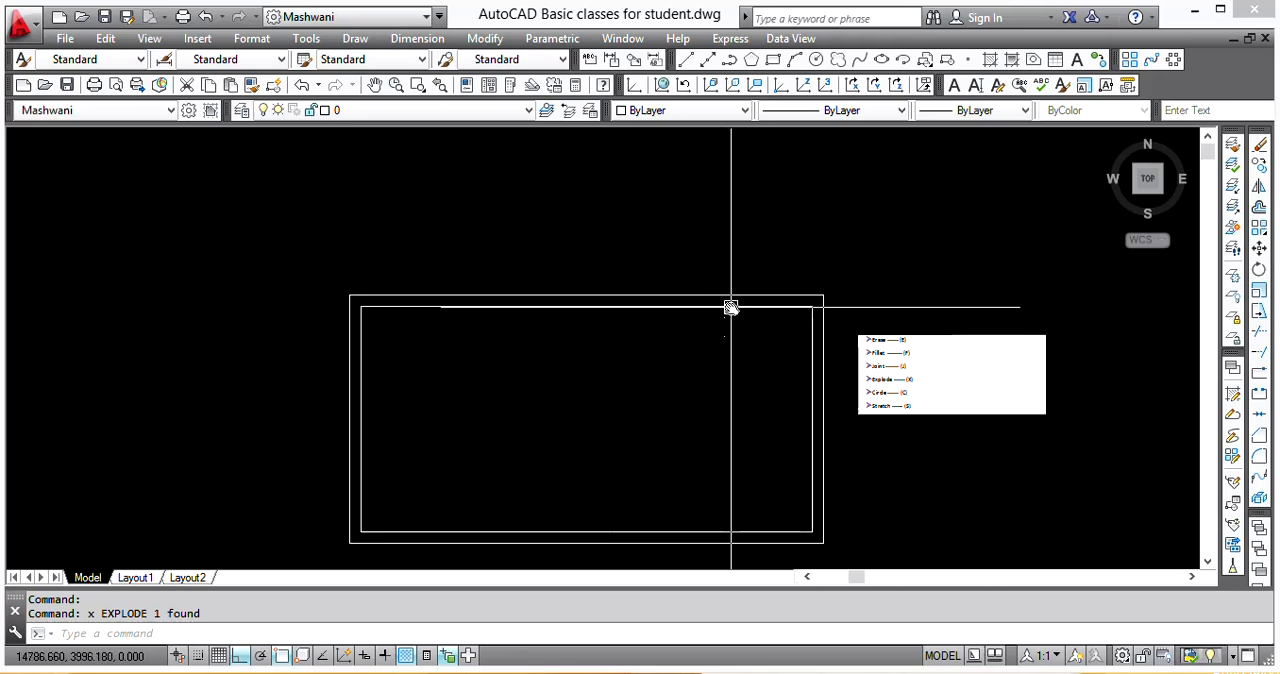
{"action": "left_click", "coordinate": [731, 307]}
{"action": "scroll", "coordinate": [903, 372], "scroll_direction": "up", "scroll_amount": 6}
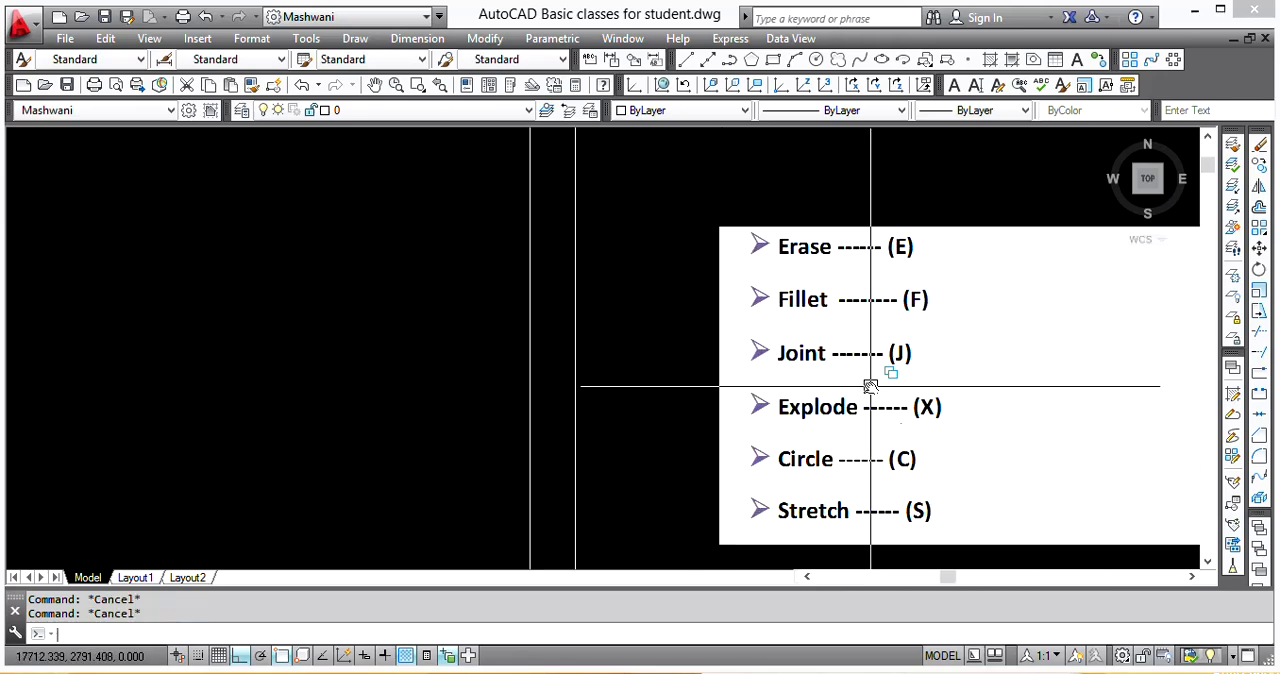
{"action": "scroll", "coordinate": [870, 386], "scroll_direction": "down", "scroll_amount": 5}
{"action": "scroll", "coordinate": [706, 349], "scroll_direction": "up", "scroll_amount": 3}
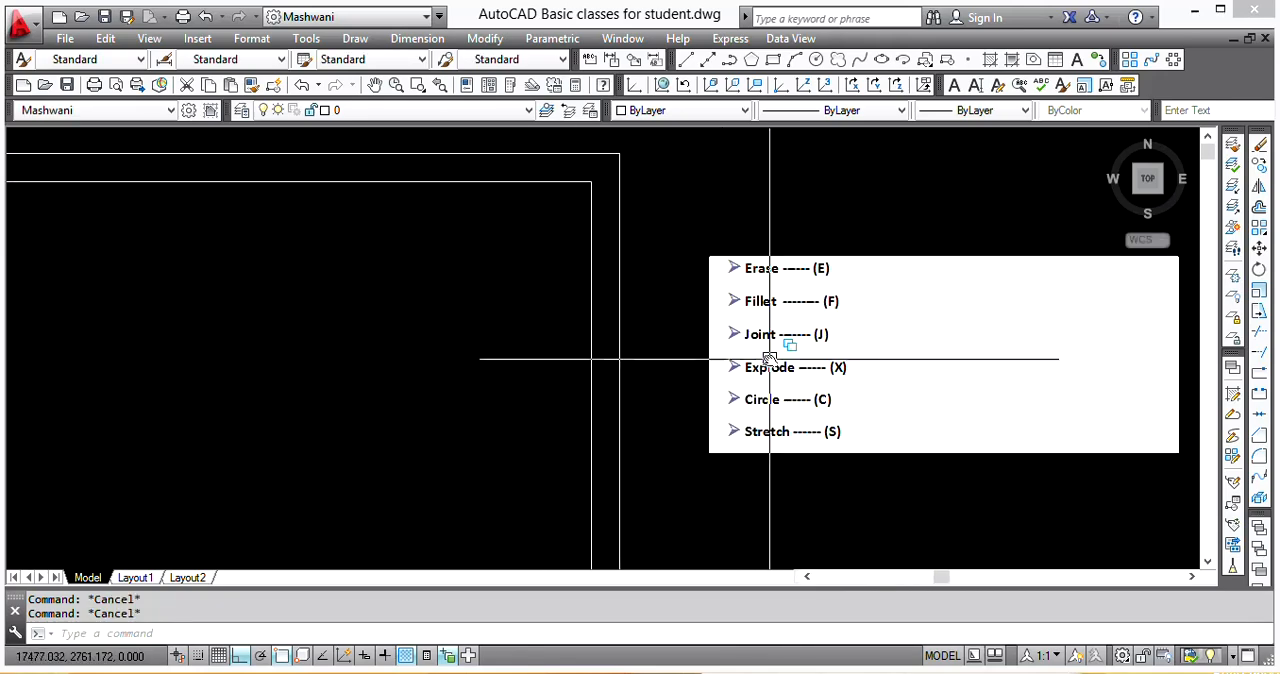
{"action": "scroll", "coordinate": [809, 389], "scroll_direction": "down", "scroll_amount": 4}
{"action": "scroll", "coordinate": [511, 389], "scroll_direction": "up", "scroll_amount": 3}
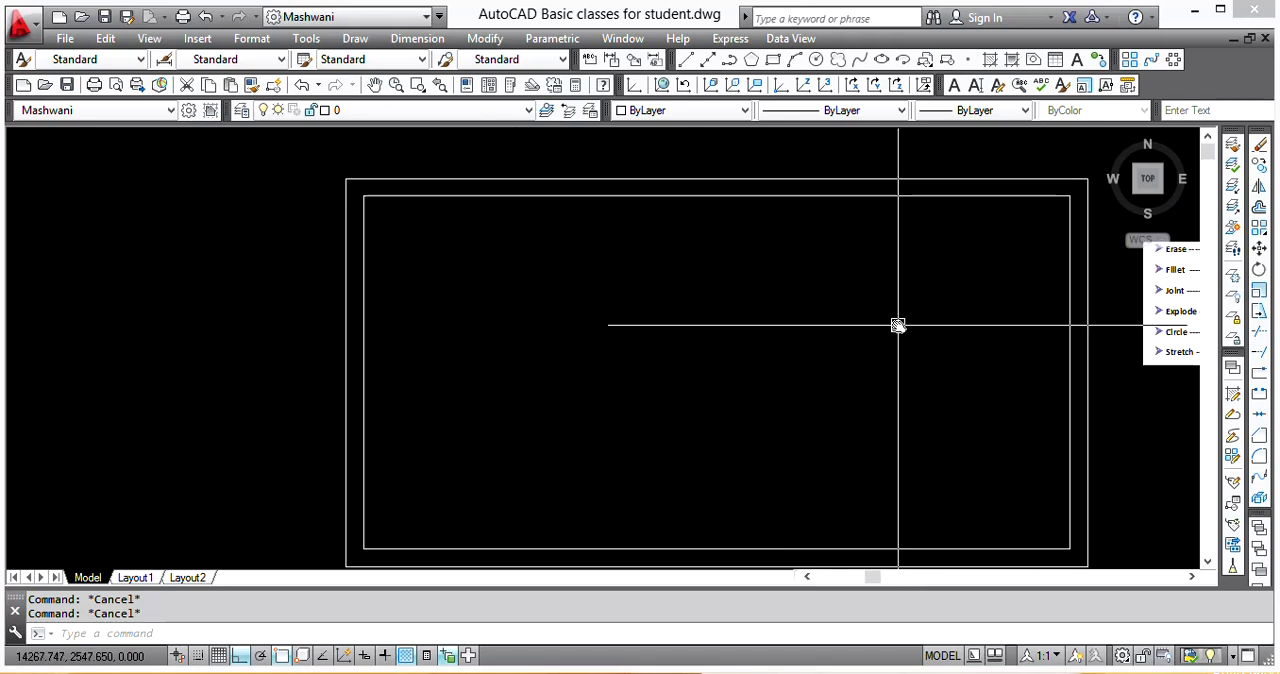
{"action": "scroll", "coordinate": [669, 426], "scroll_direction": "down", "scroll_amount": 2}
{"action": "scroll", "coordinate": [623, 383], "scroll_direction": "up", "scroll_amount": 1}
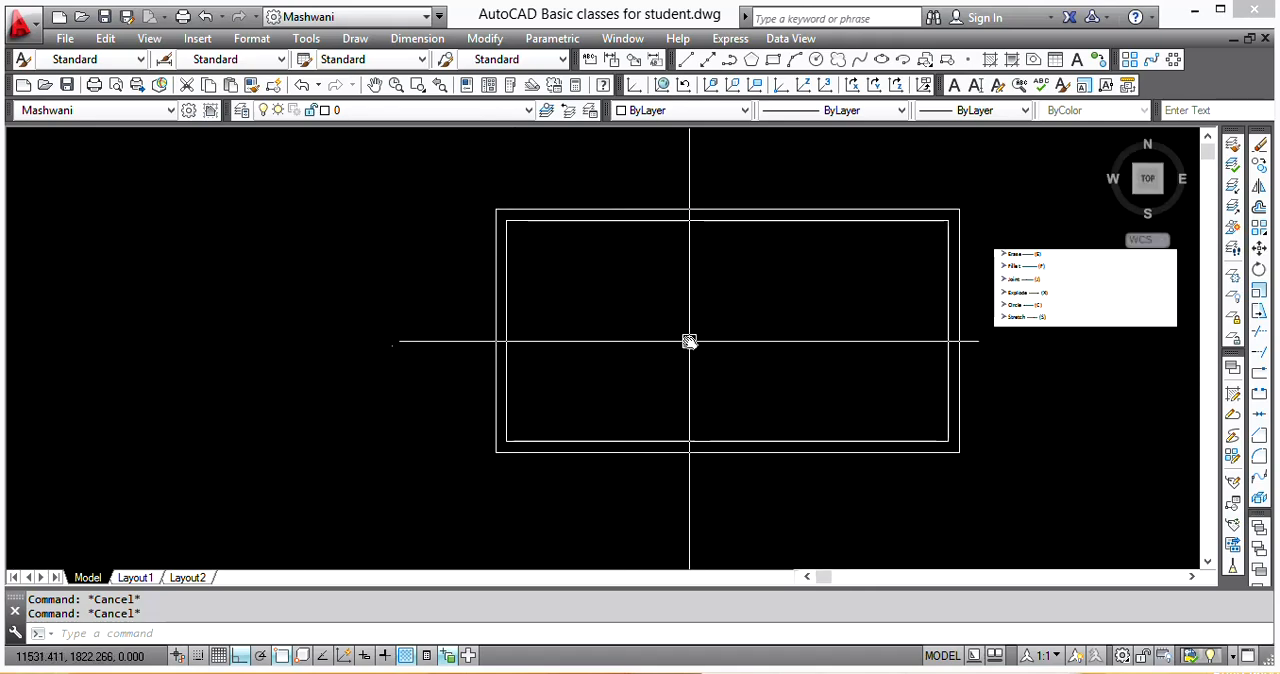
Step: Draw a small circle inside the room, slightly left of its centre, setting the radius freehand
{"action": "key", "text": "Return"}
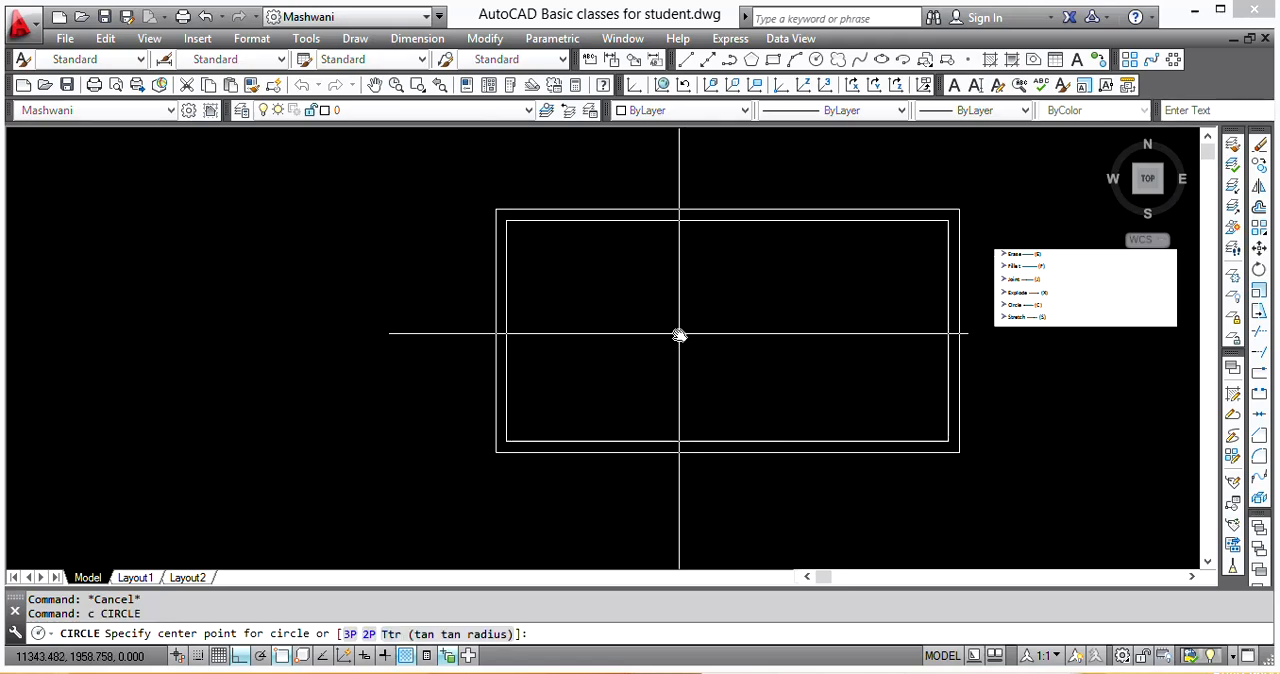
{"action": "left_click", "coordinate": [669, 331]}
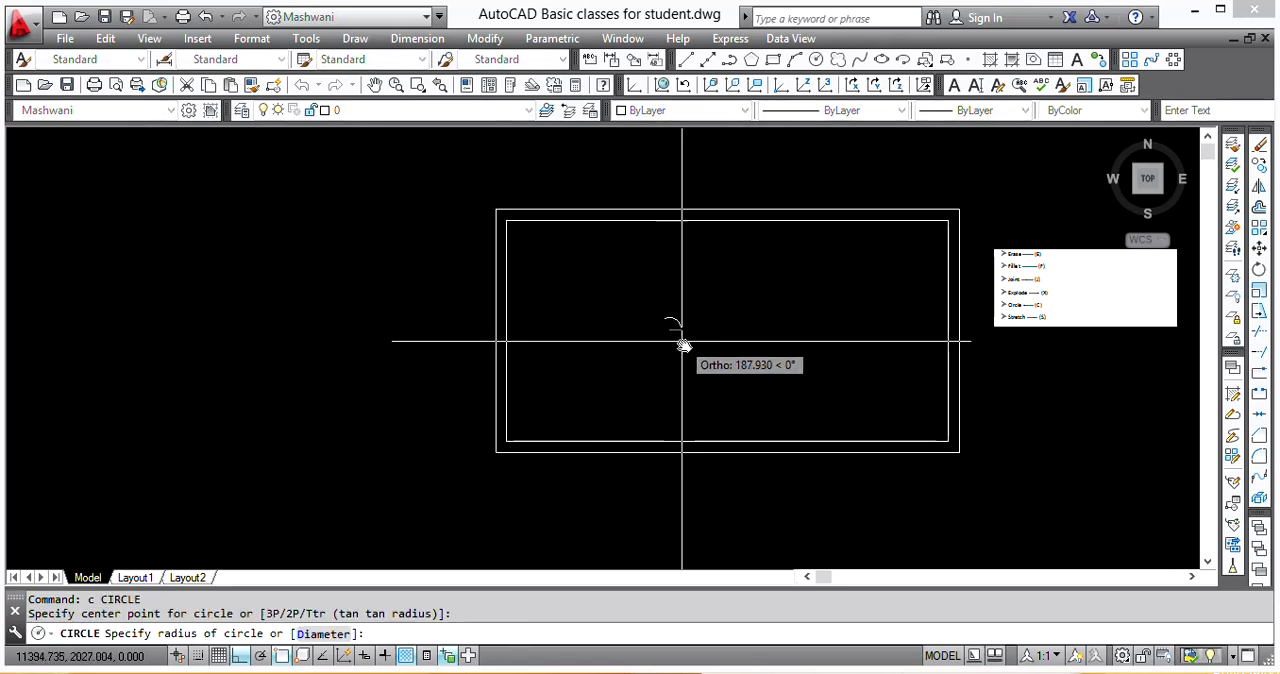
{"action": "scroll", "coordinate": [700, 340], "scroll_direction": "up", "scroll_amount": 3}
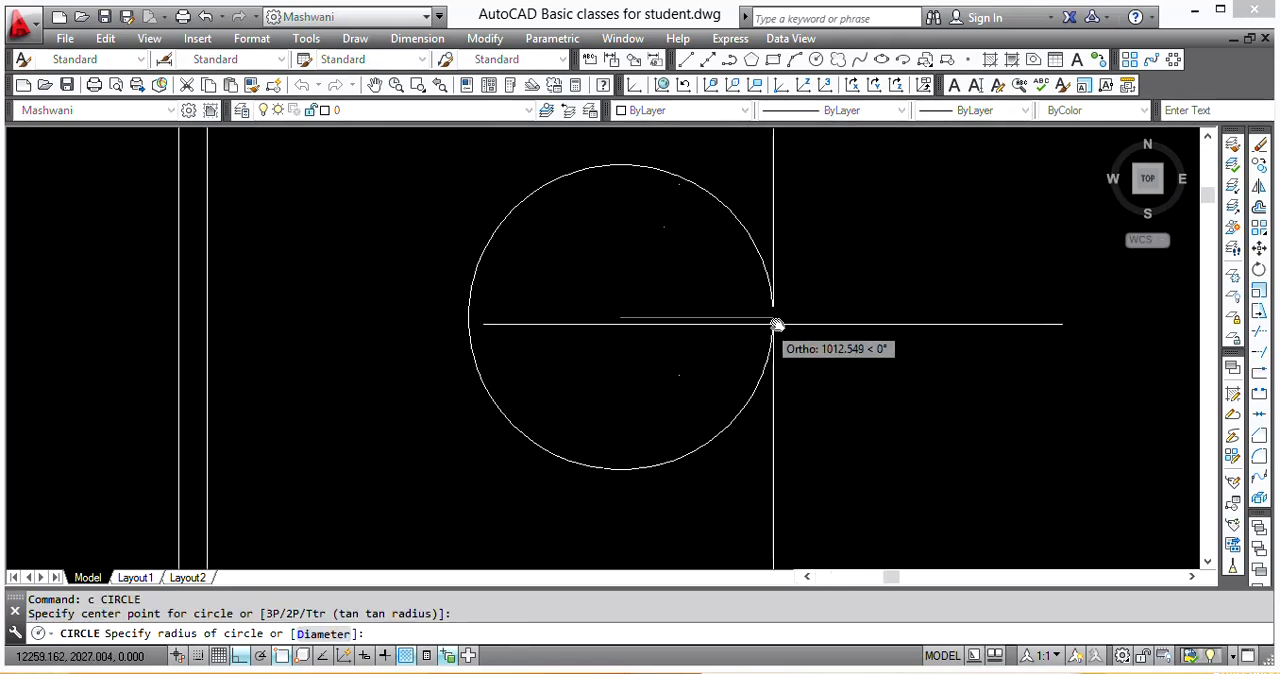
{"action": "scroll", "coordinate": [770, 313], "scroll_direction": "down", "scroll_amount": 3}
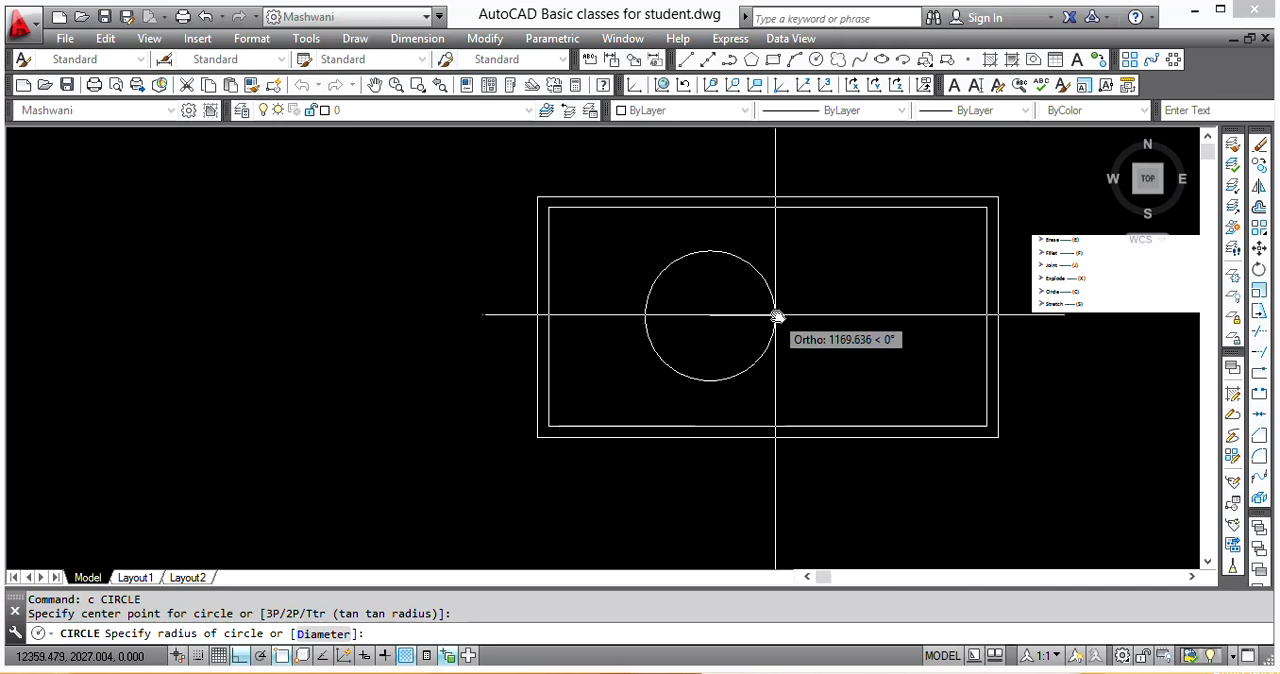
{"action": "left_click", "coordinate": [744, 313]}
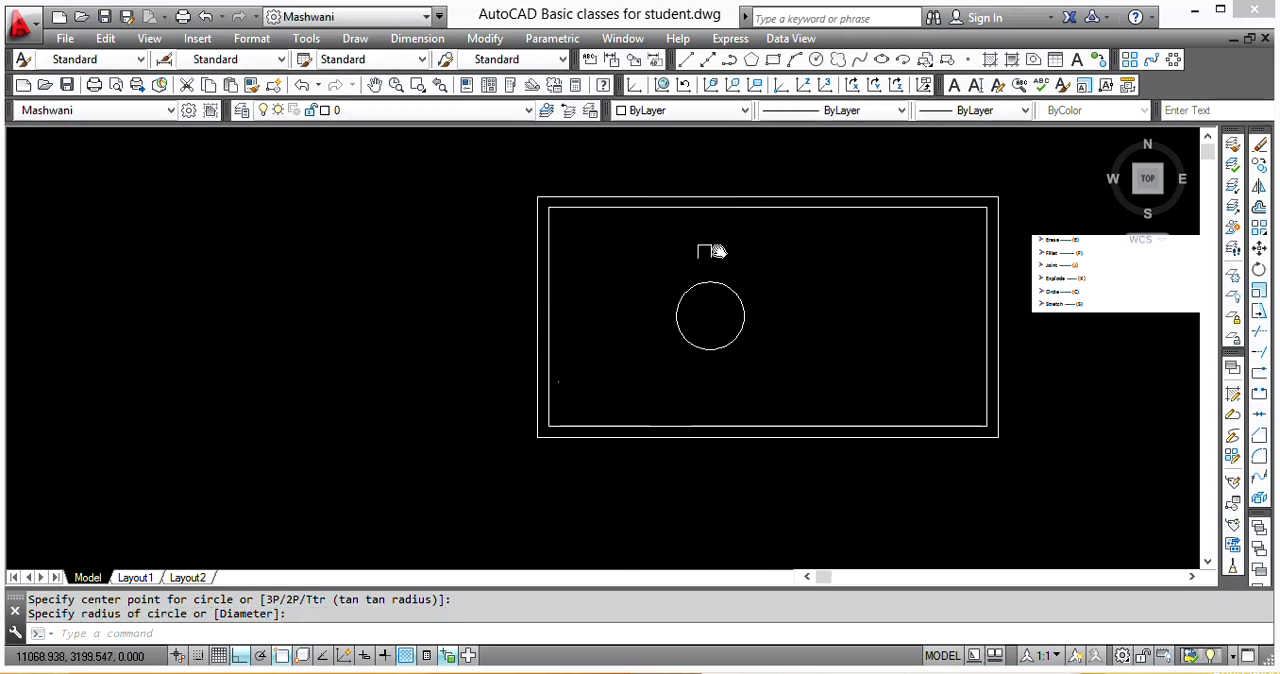
{"action": "scroll", "coordinate": [737, 337], "scroll_direction": "up", "scroll_amount": 5}
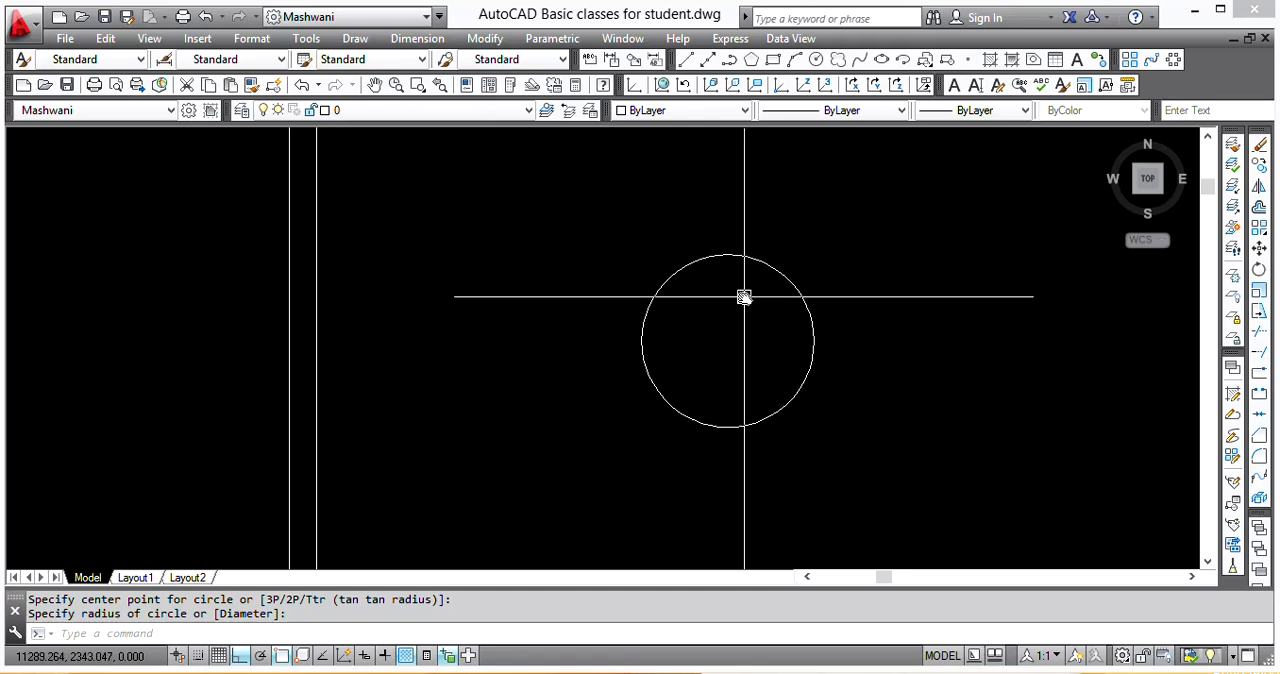
Step: Draw a circle of radius 1000 inside the room, just right of the existing circle
{"action": "scroll", "coordinate": [744, 297], "scroll_direction": "down", "scroll_amount": 5}
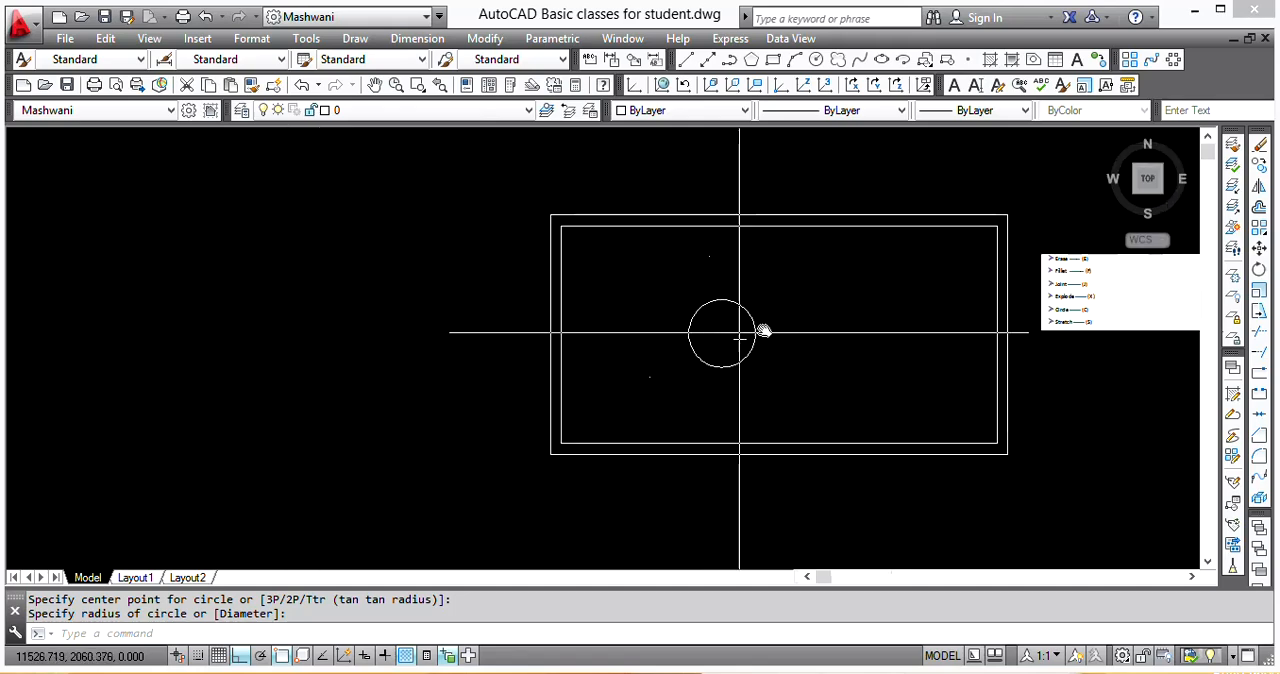
{"action": "middle_click_drag", "start_coordinate": [733, 330], "coordinate": [726, 328]}
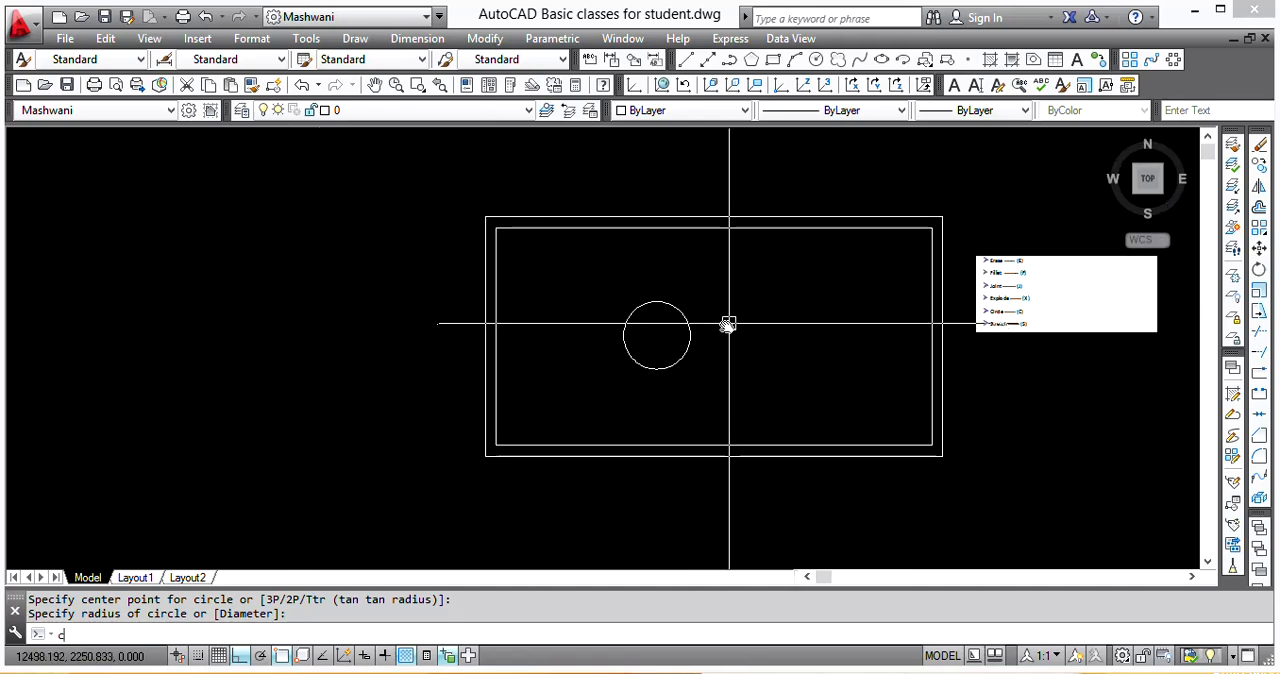
{"action": "key", "text": "Return"}
{"action": "scroll", "coordinate": [766, 336], "scroll_direction": "up", "scroll_amount": 2}
{"action": "left_click", "coordinate": [765, 335]}
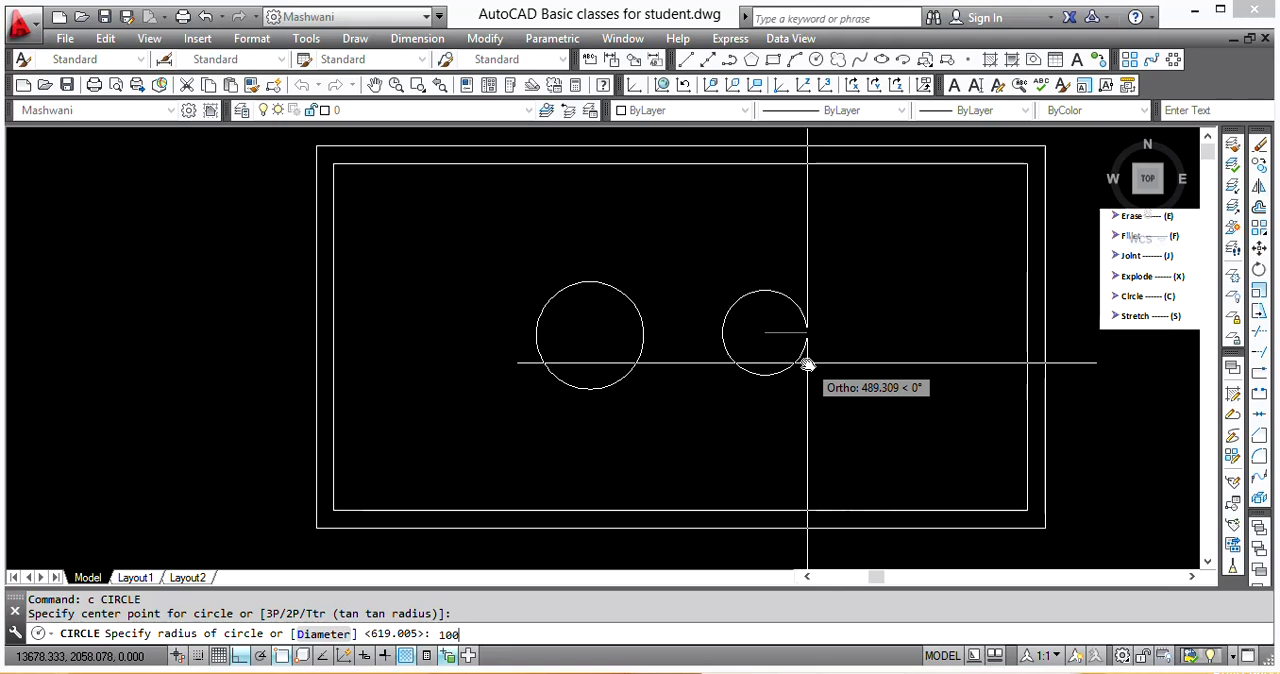
{"action": "key", "text": "Return"}
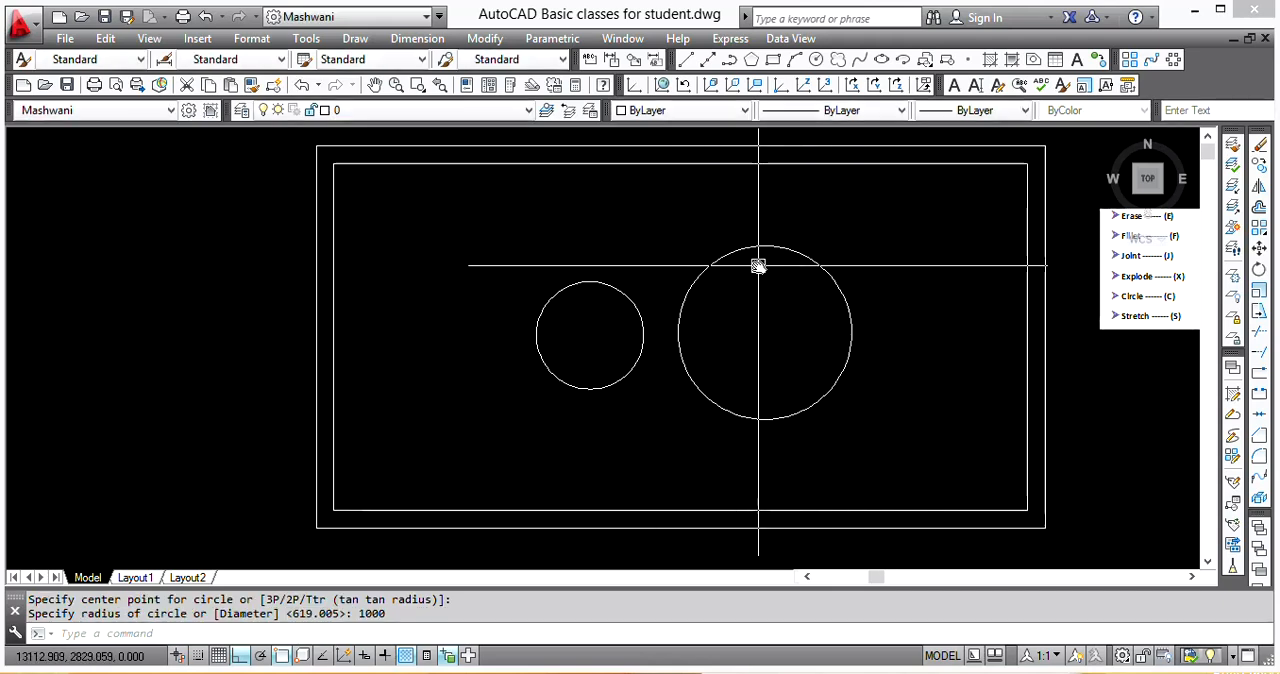
Step: Measure the vertical distance across the large circle from its top quadrant to its bottom quadrant
{"action": "type", "text": "di"}
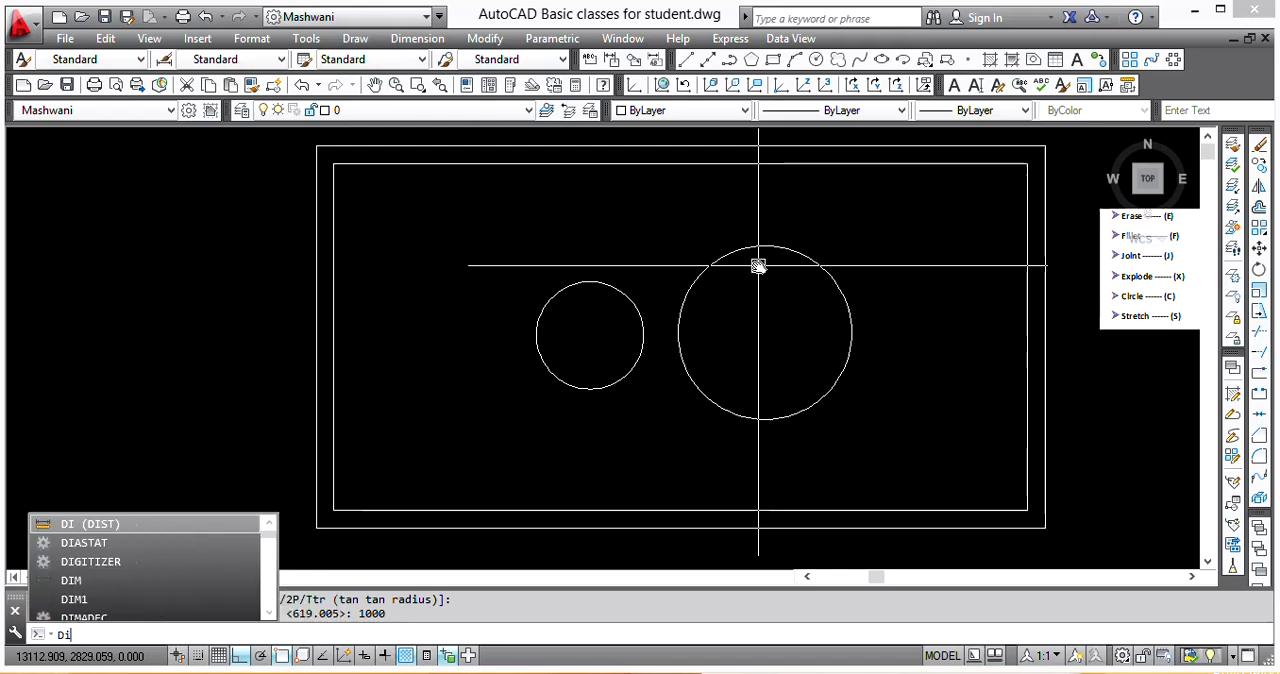
{"action": "key", "text": "Return"}
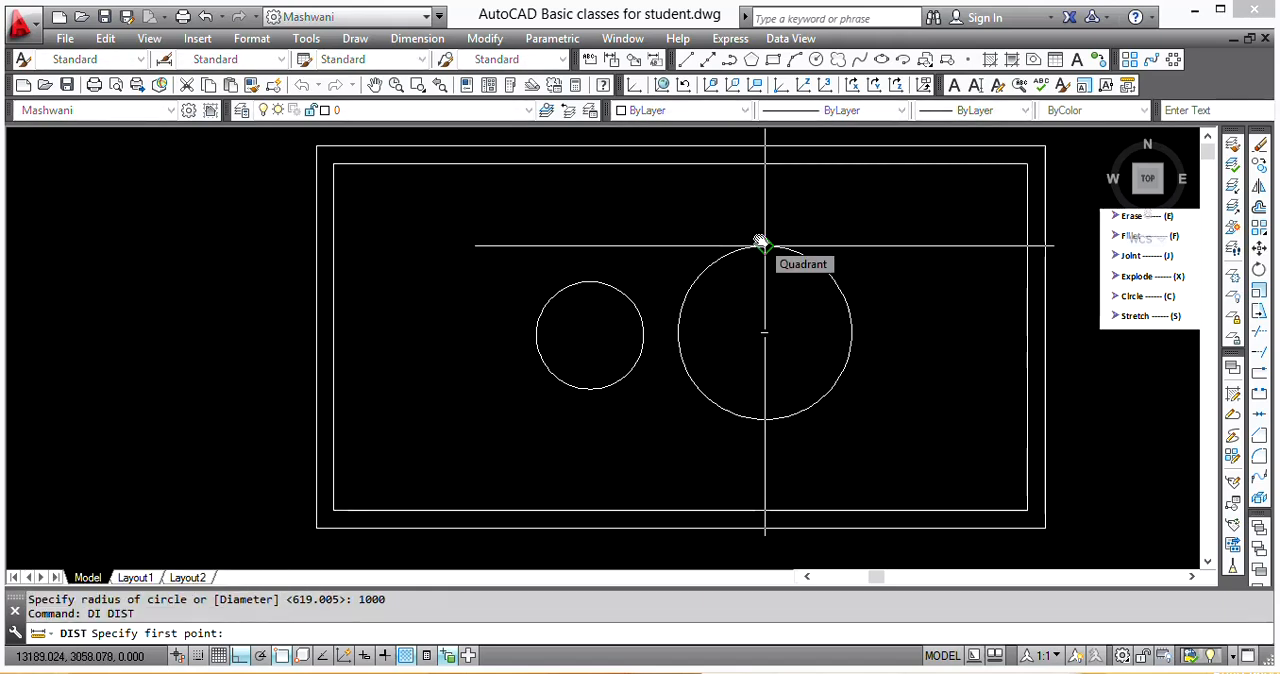
{"action": "left_click", "coordinate": [761, 243]}
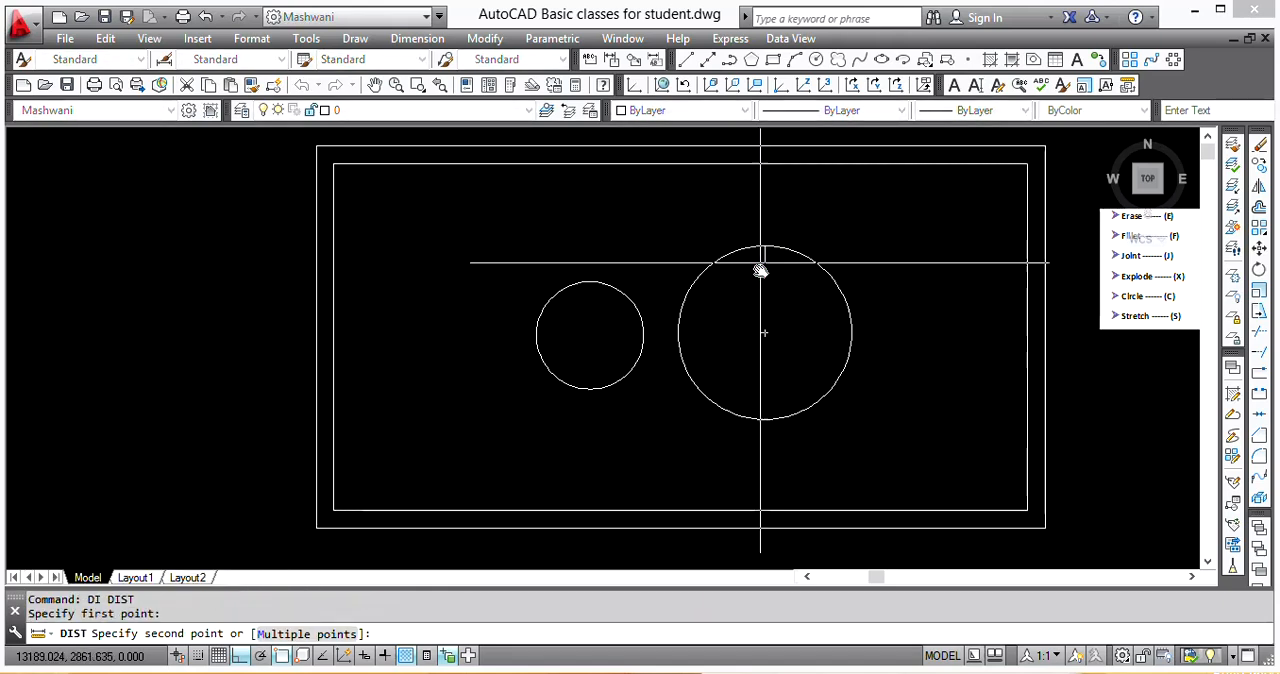
{"action": "left_click", "coordinate": [764, 420]}
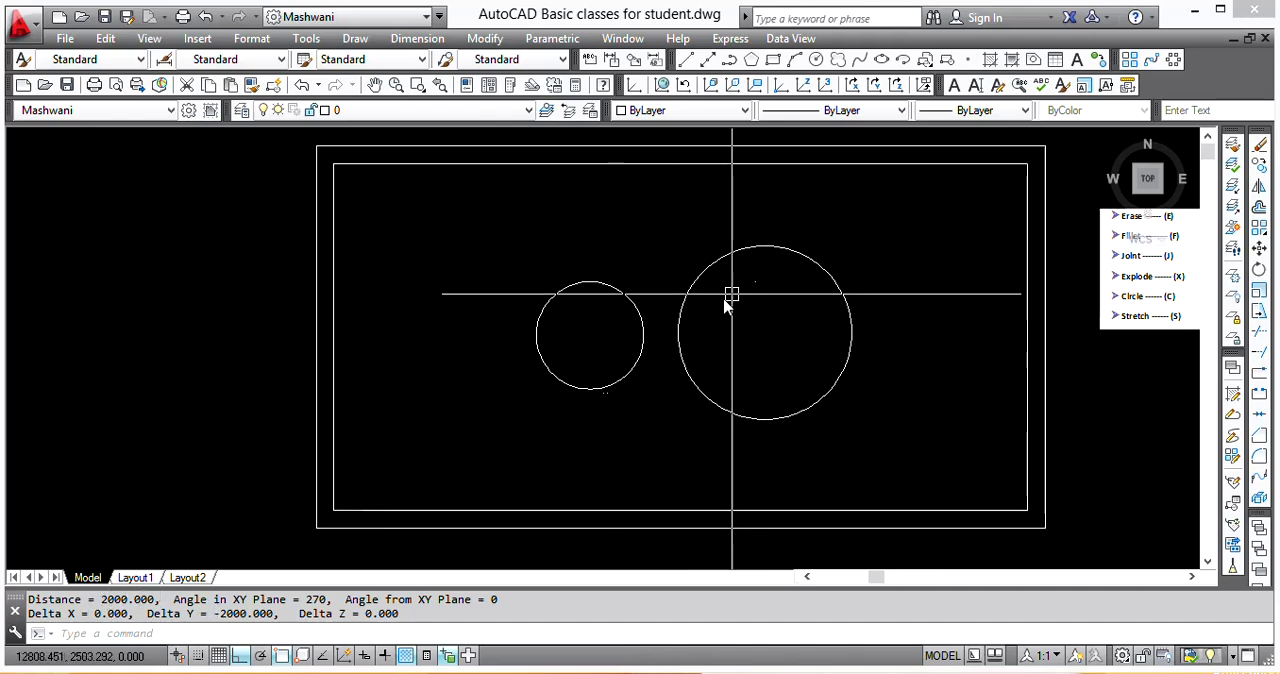
Step: Draw a circle between the room's left wall and the first circle, using the Diameter option with a diameter of 1000
{"action": "middle_click_drag", "start_coordinate": [791, 349], "coordinate": [775, 310]}
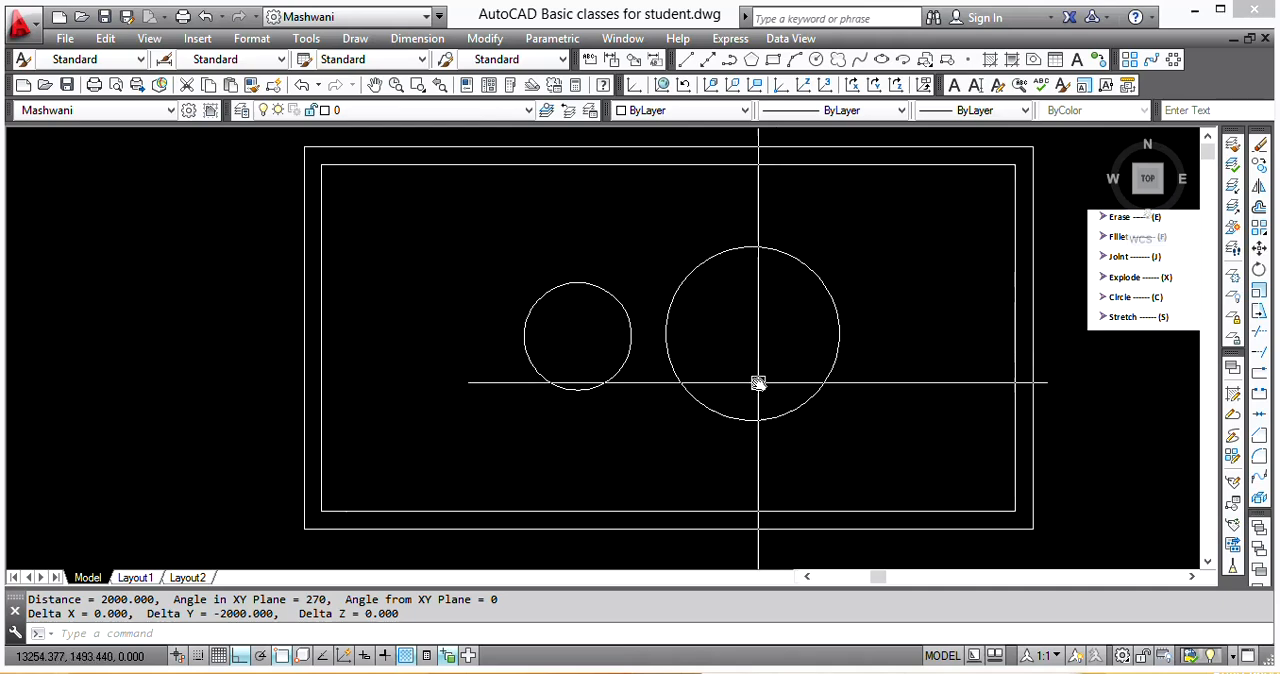
{"action": "type", "text": "c"}
{"action": "key", "text": "Return"}
{"action": "left_click", "coordinate": [407, 326]}
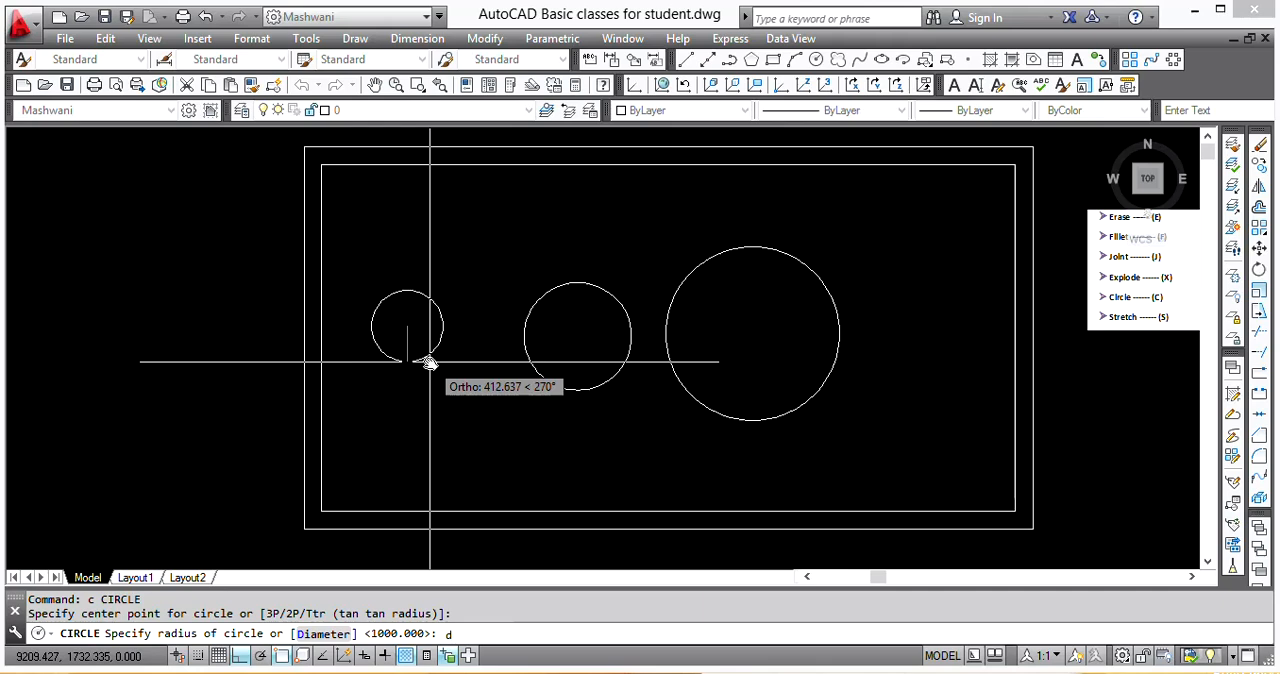
{"action": "type", "text": "d"}
{"action": "key", "text": "Return"}
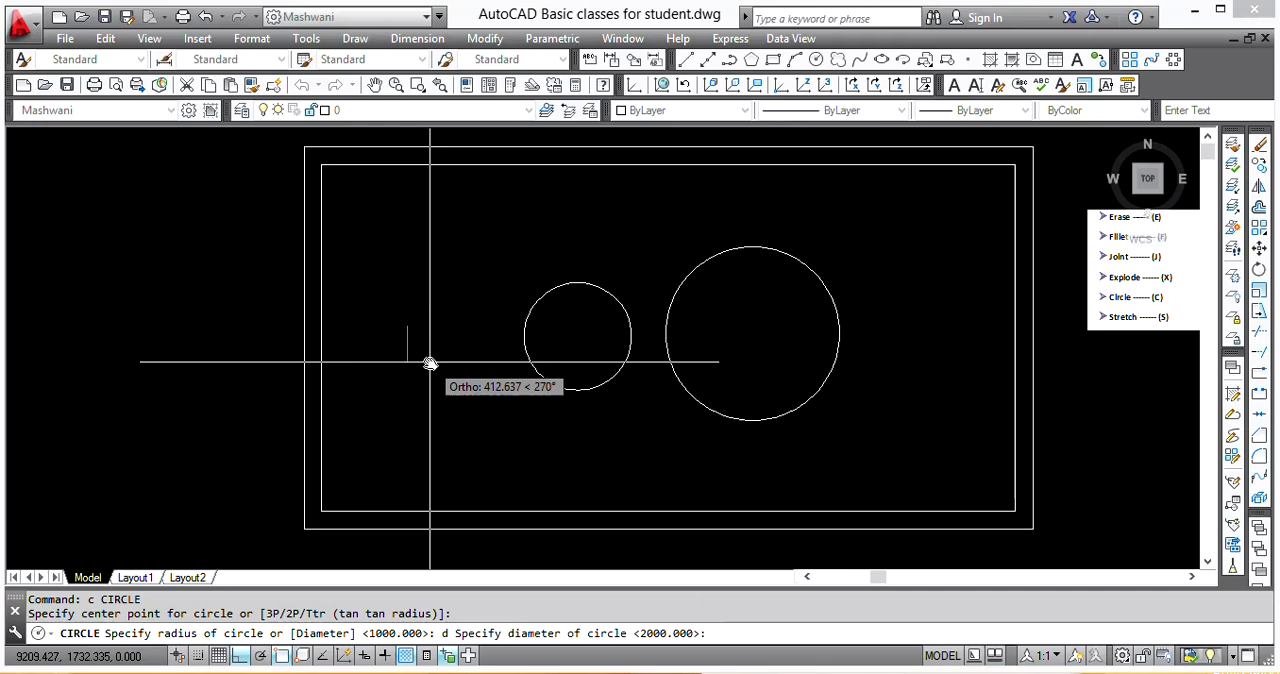
{"action": "type", "text": "1000"}
{"action": "key", "text": "Return"}
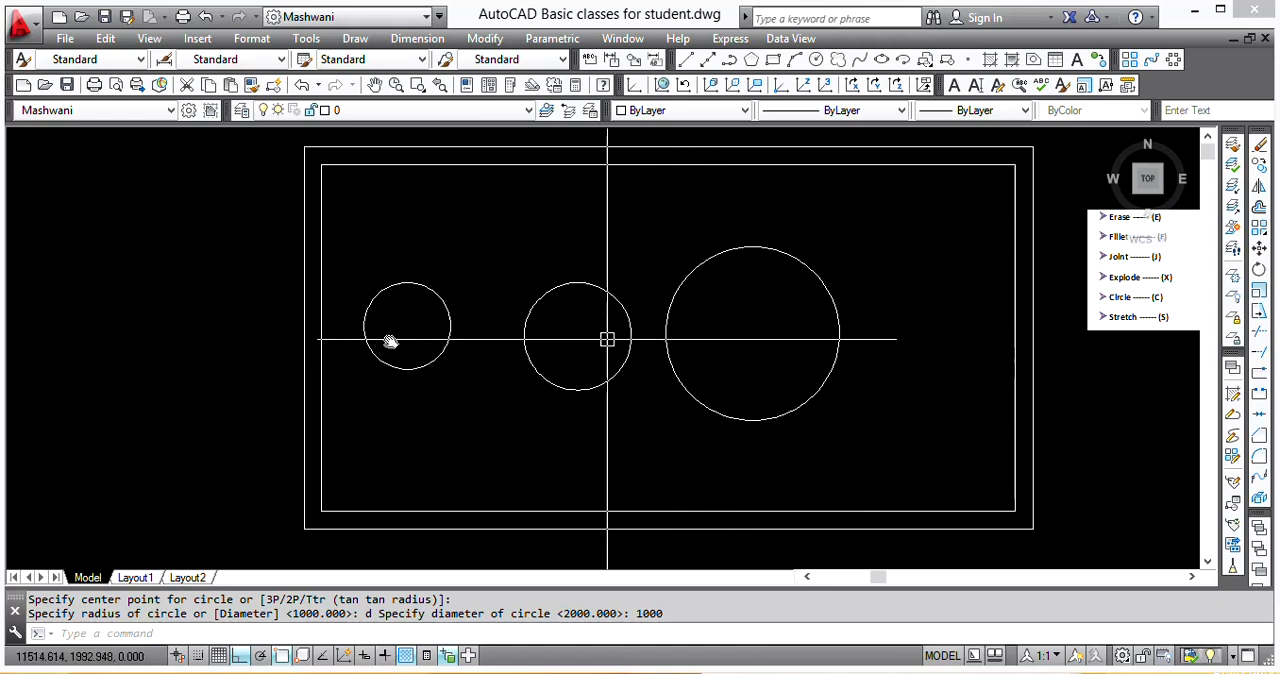
Step: Measure the leftmost circle's diameter between its top and bottom quadrants
{"action": "type", "text": "di"}
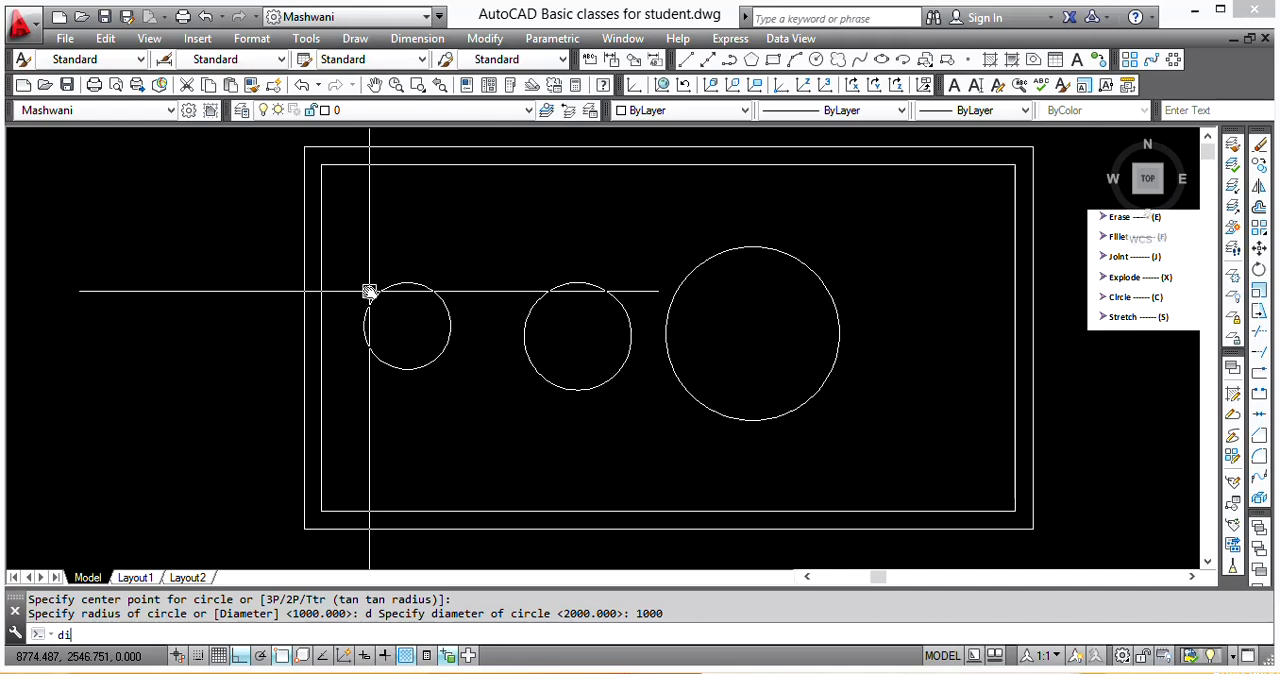
{"action": "key", "text": "Return"}
{"action": "left_click", "coordinate": [407, 283]}
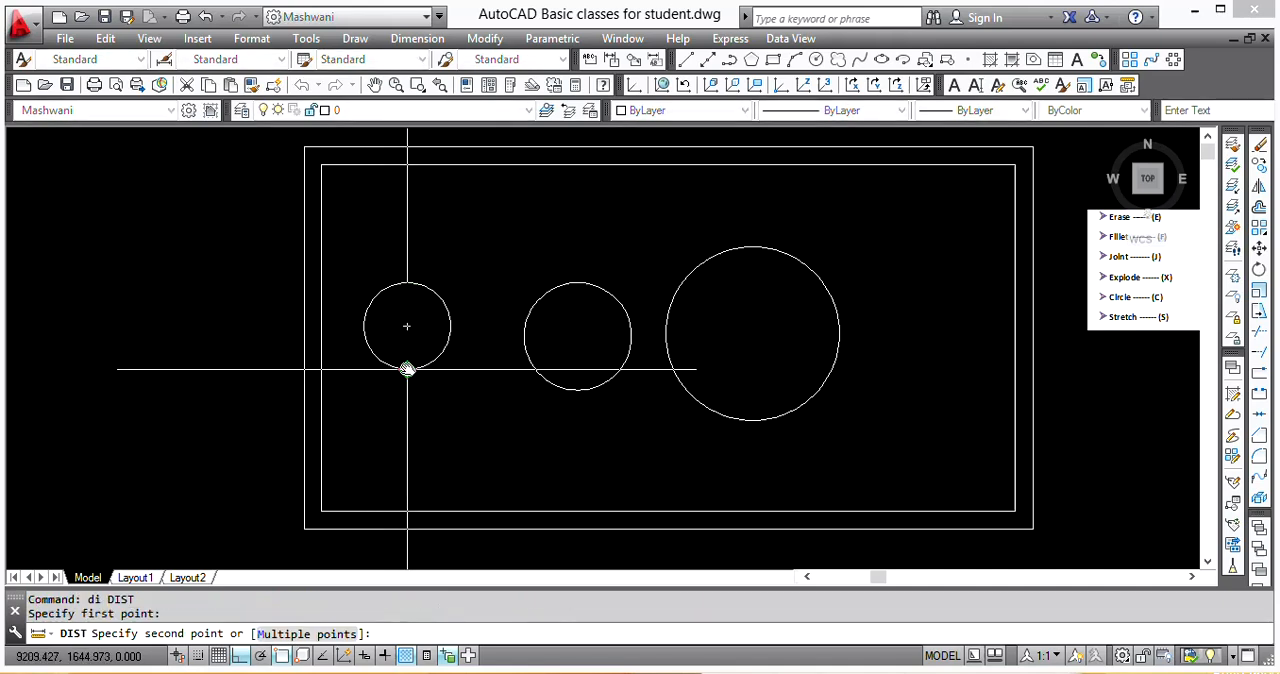
{"action": "left_click", "coordinate": [407, 368]}
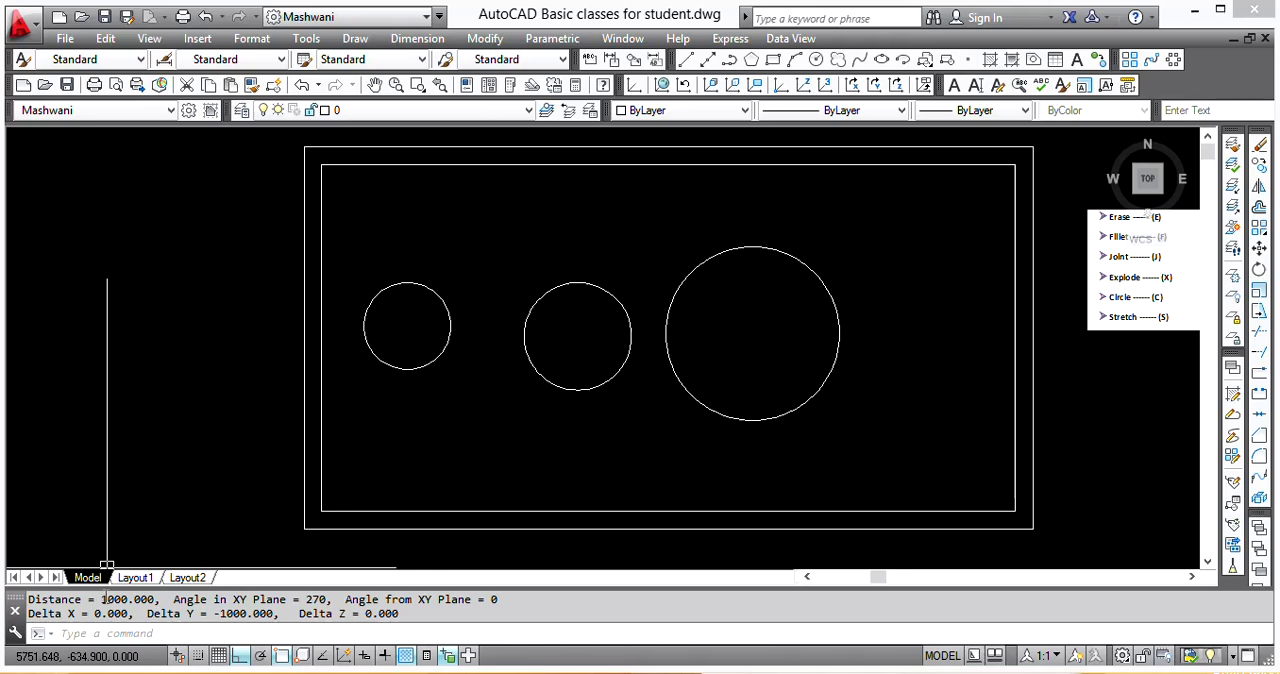
{"action": "key", "text": "Escape"}
{"action": "key", "text": "Escape"}
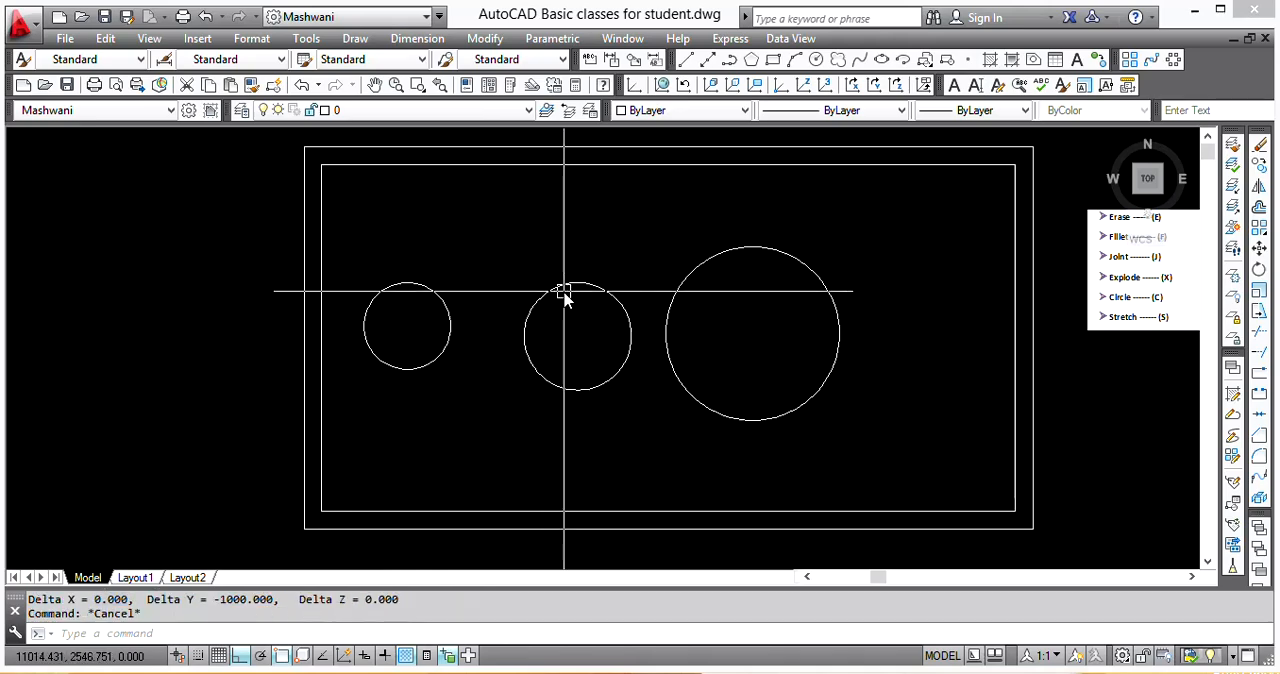
Step: Erase the middle circle and the large circle together, keeping only the leftmost one
{"action": "scroll", "coordinate": [525, 307], "scroll_direction": "down", "scroll_amount": 2}
{"action": "scroll", "coordinate": [885, 325], "scroll_direction": "up", "scroll_amount": 3}
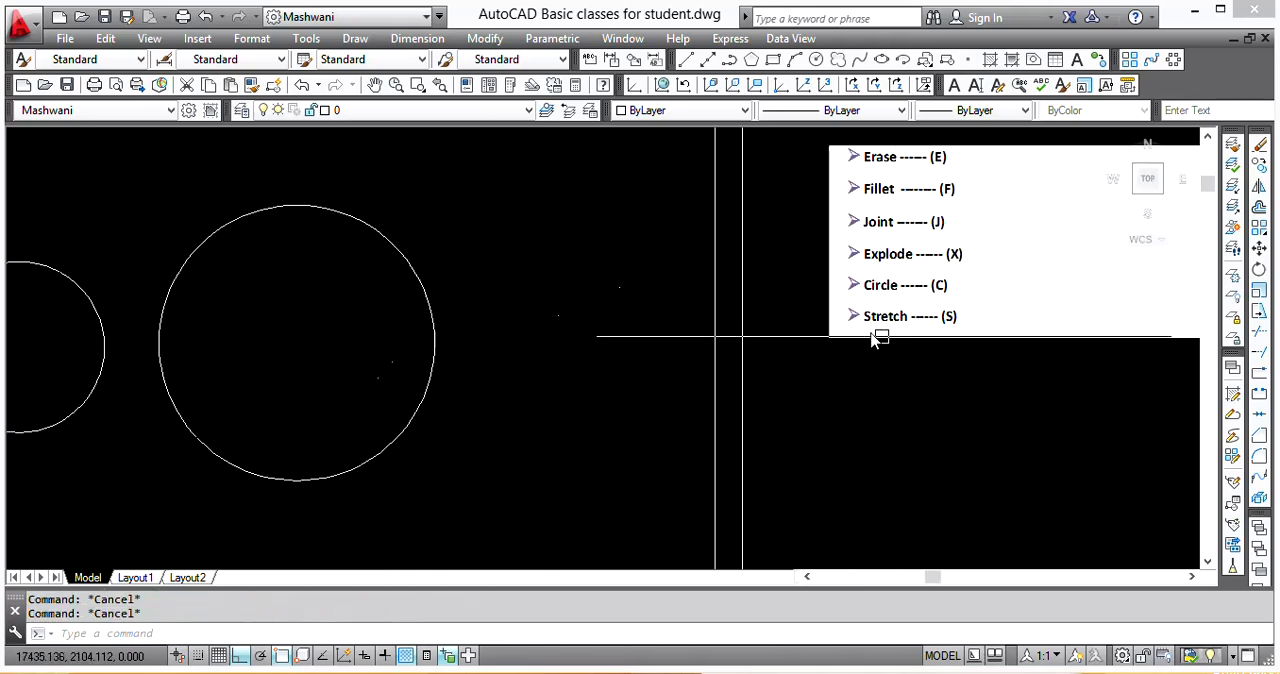
{"action": "scroll", "coordinate": [750, 295], "scroll_direction": "down", "scroll_amount": 3}
{"action": "left_click", "coordinate": [732, 262]}
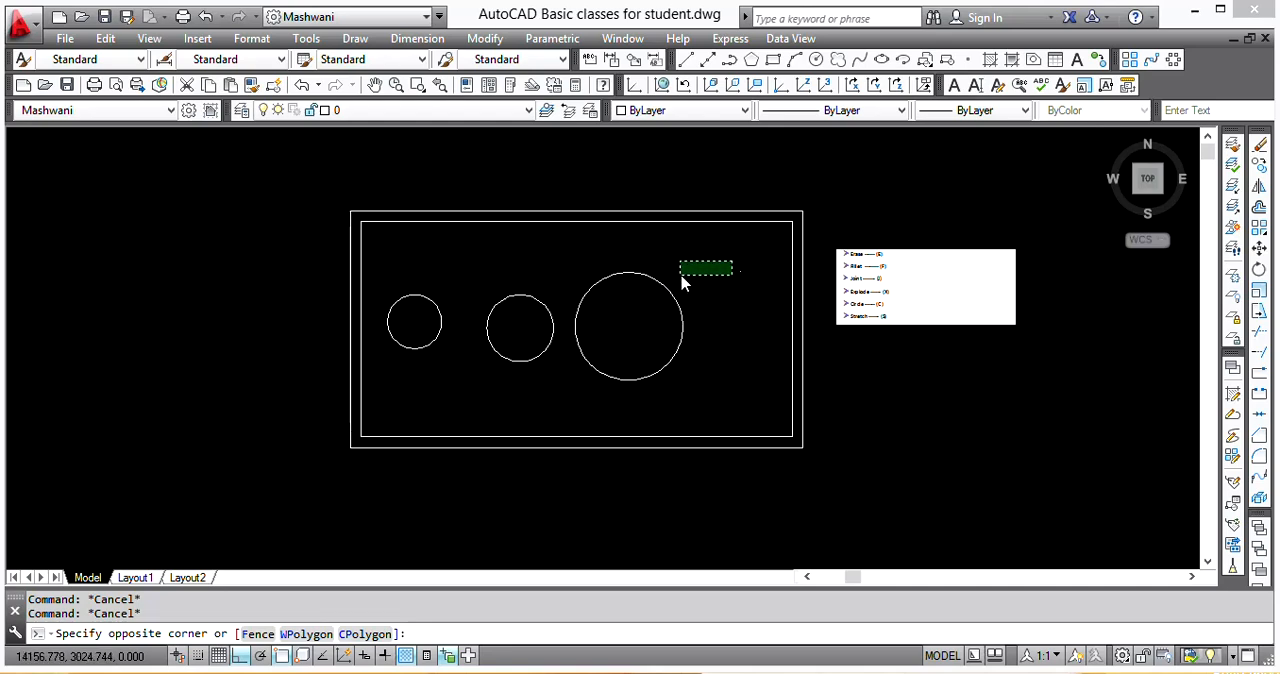
{"action": "left_click", "coordinate": [527, 330]}
{"action": "type", "text": "e"}
{"action": "key", "text": "Return"}
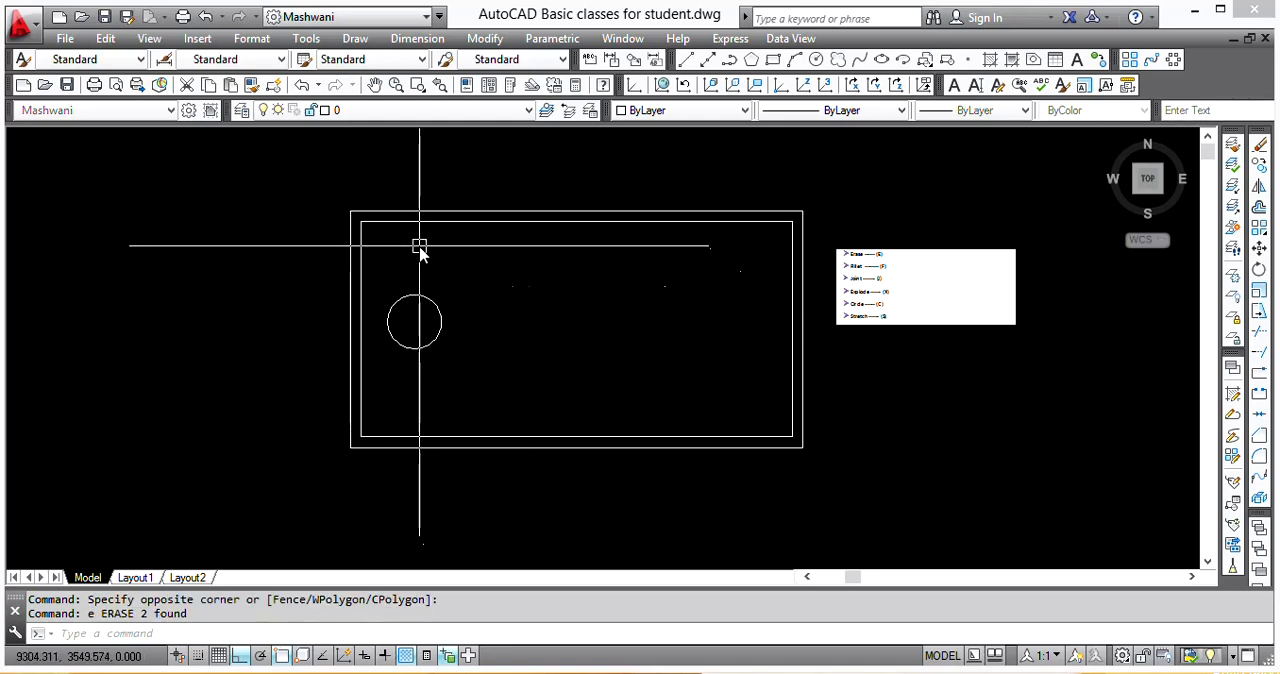
{"action": "key", "text": "Escape"}
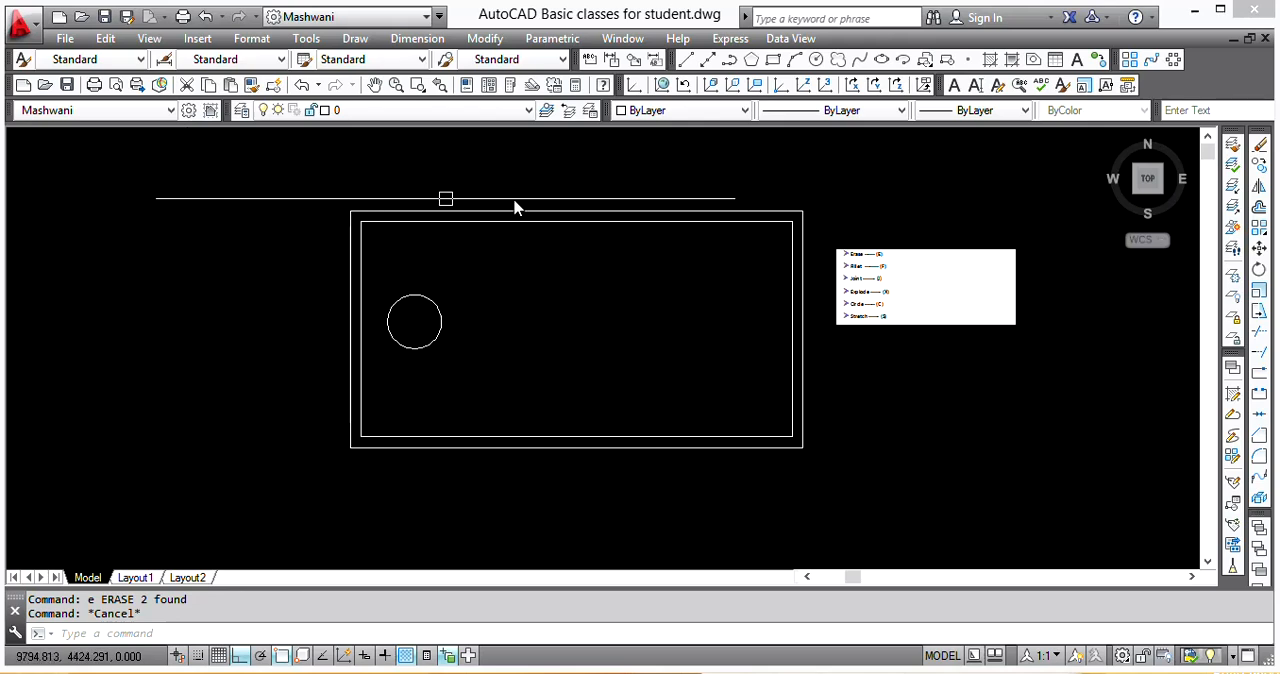
Step: Stretch the room's left end, including both left walls and the circle, 2000 to the left
{"action": "middle_click_drag", "start_coordinate": [524, 248], "coordinate": [666, 265]}
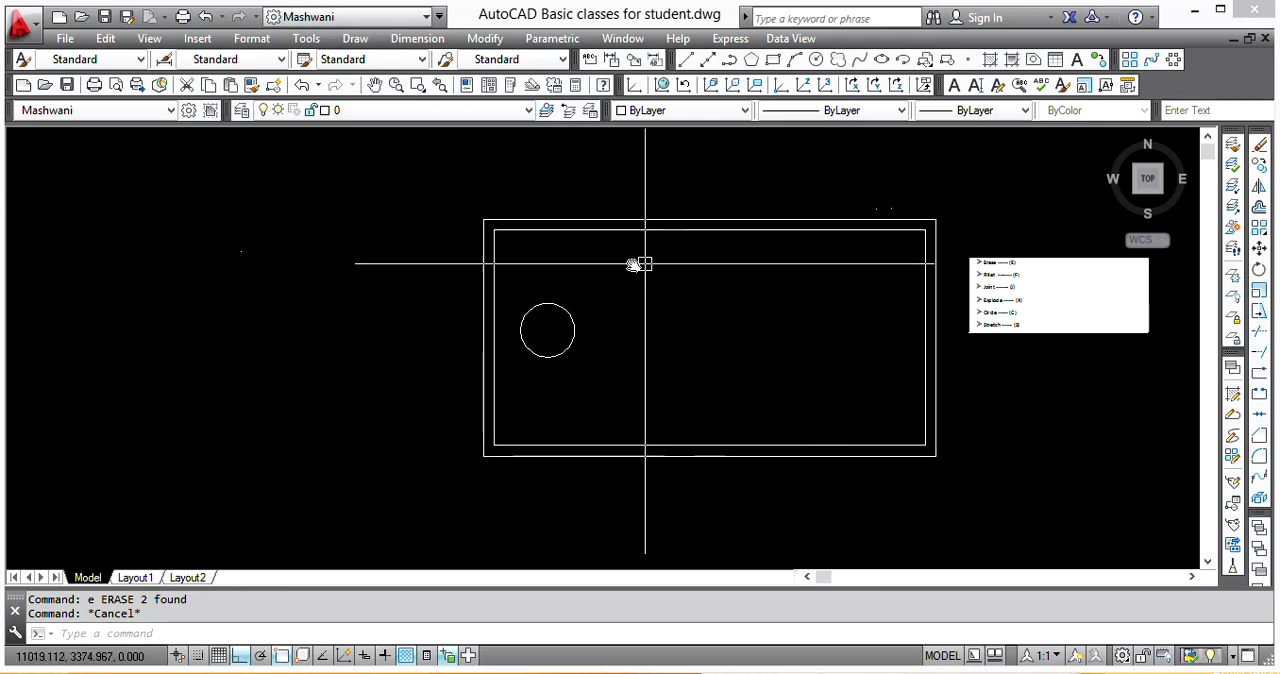
{"action": "type", "text": "s"}
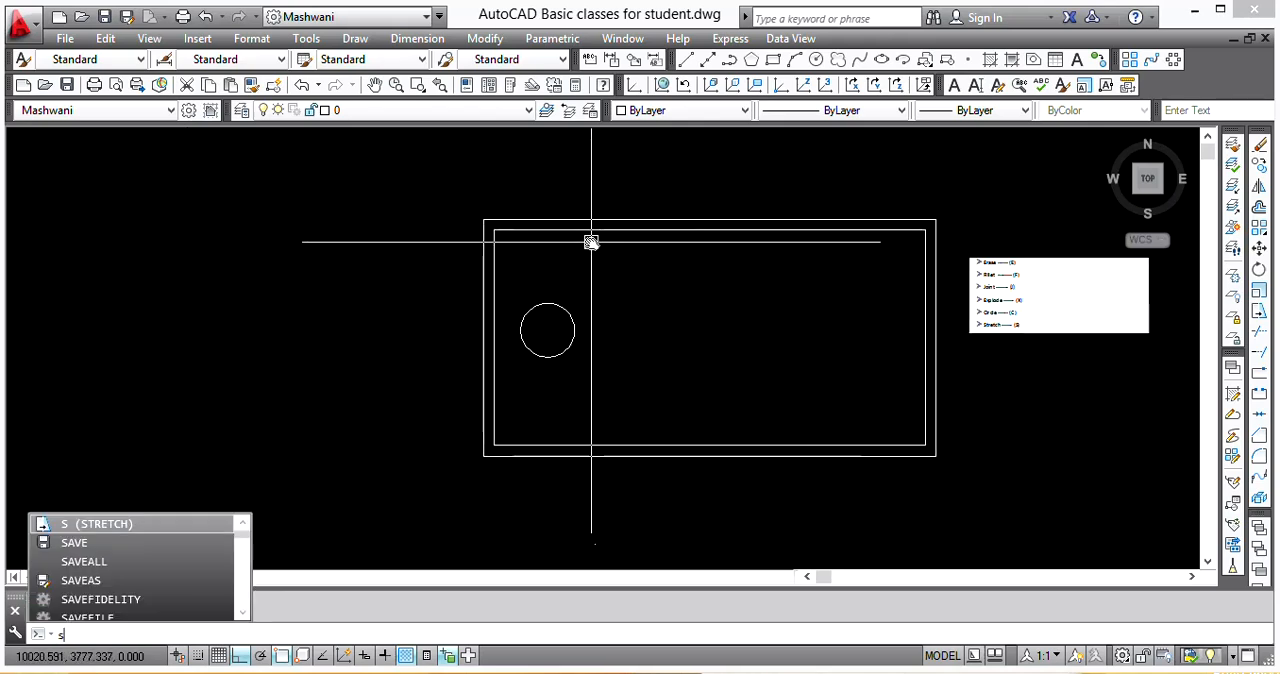
{"action": "key", "text": "Return"}
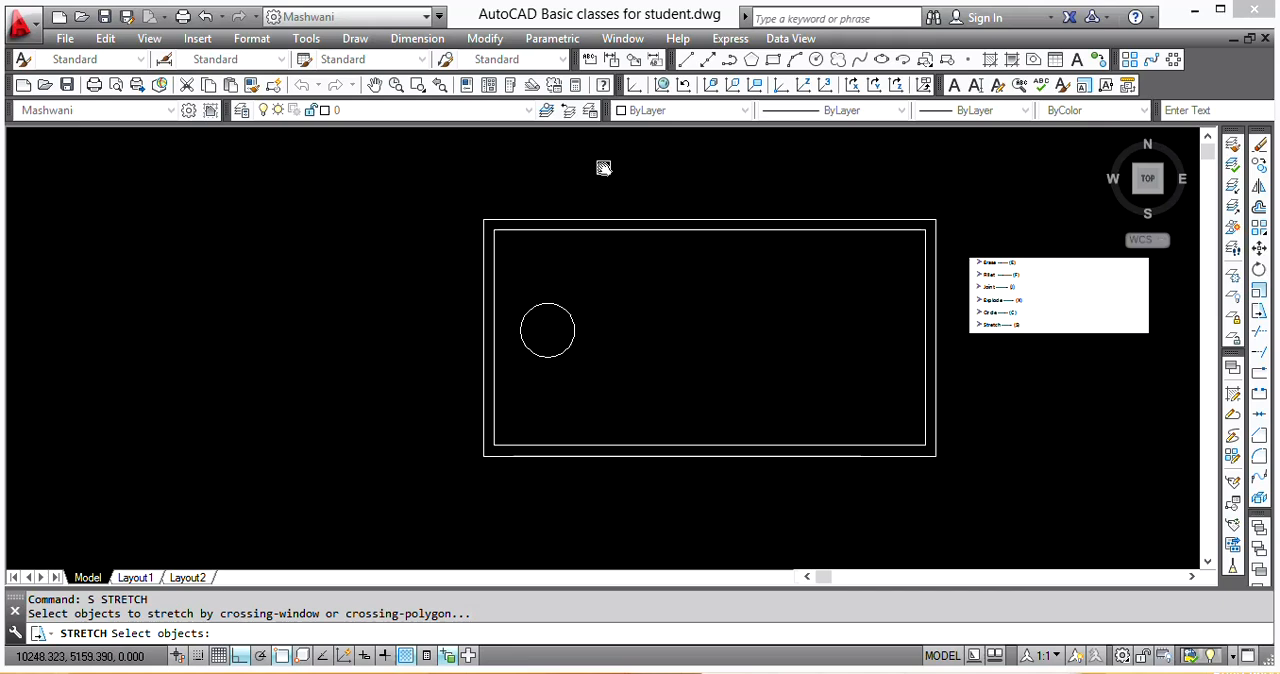
{"action": "left_click", "coordinate": [643, 167]}
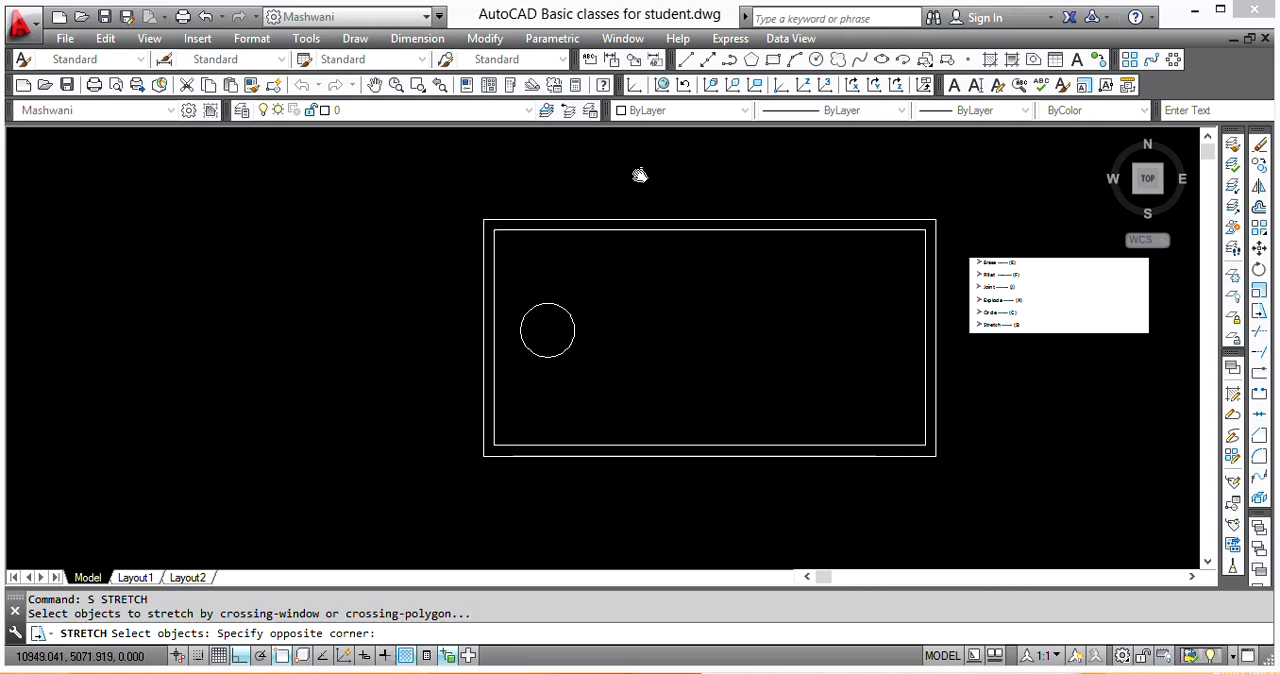
{"action": "left_click", "coordinate": [432, 508]}
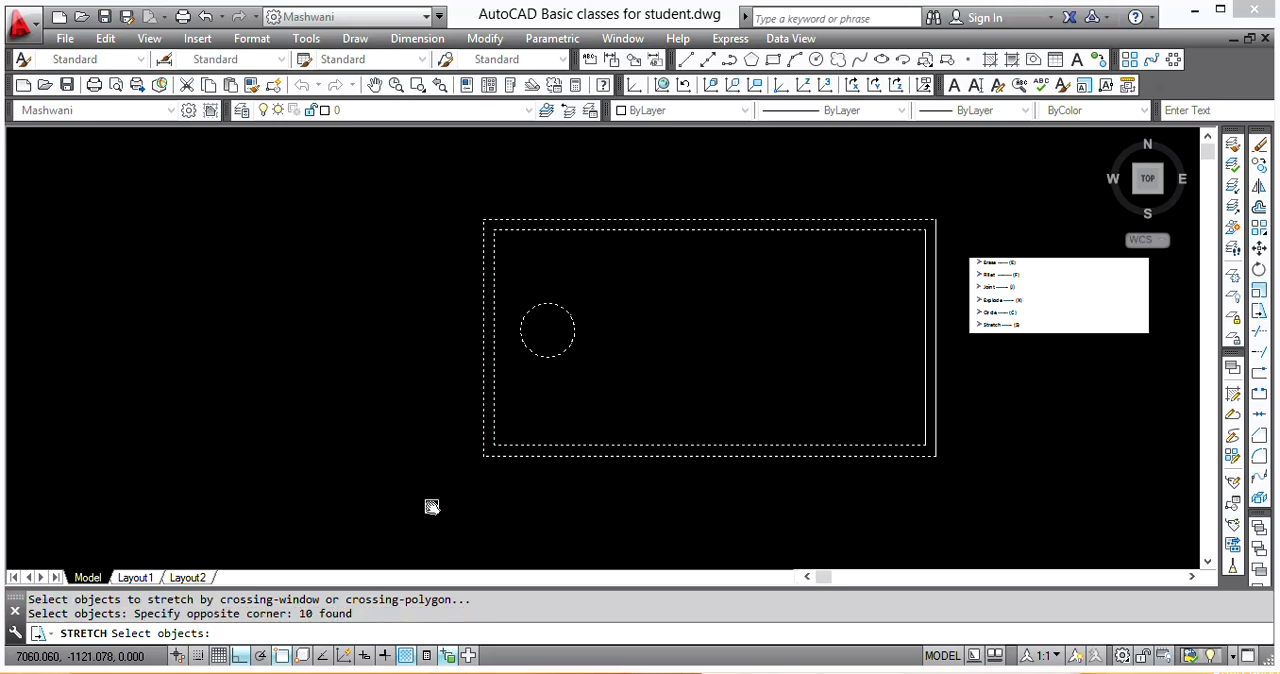
{"action": "key", "text": "Return"}
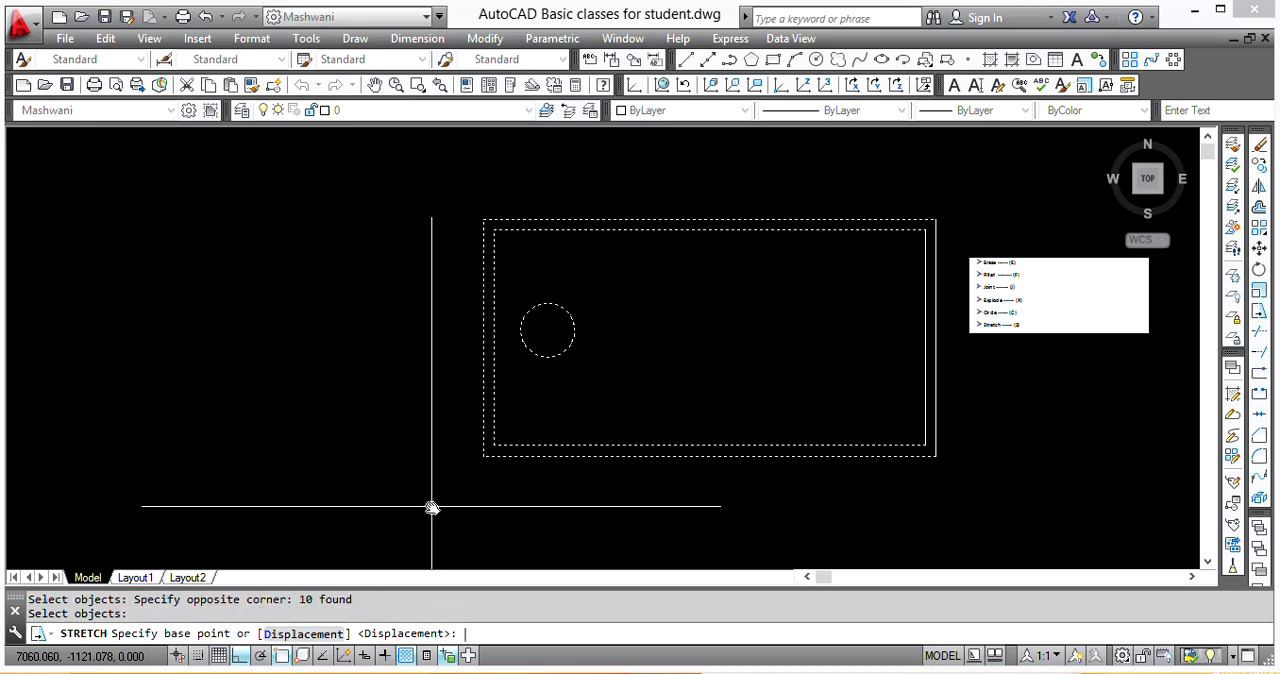
{"action": "left_click", "coordinate": [500, 492]}
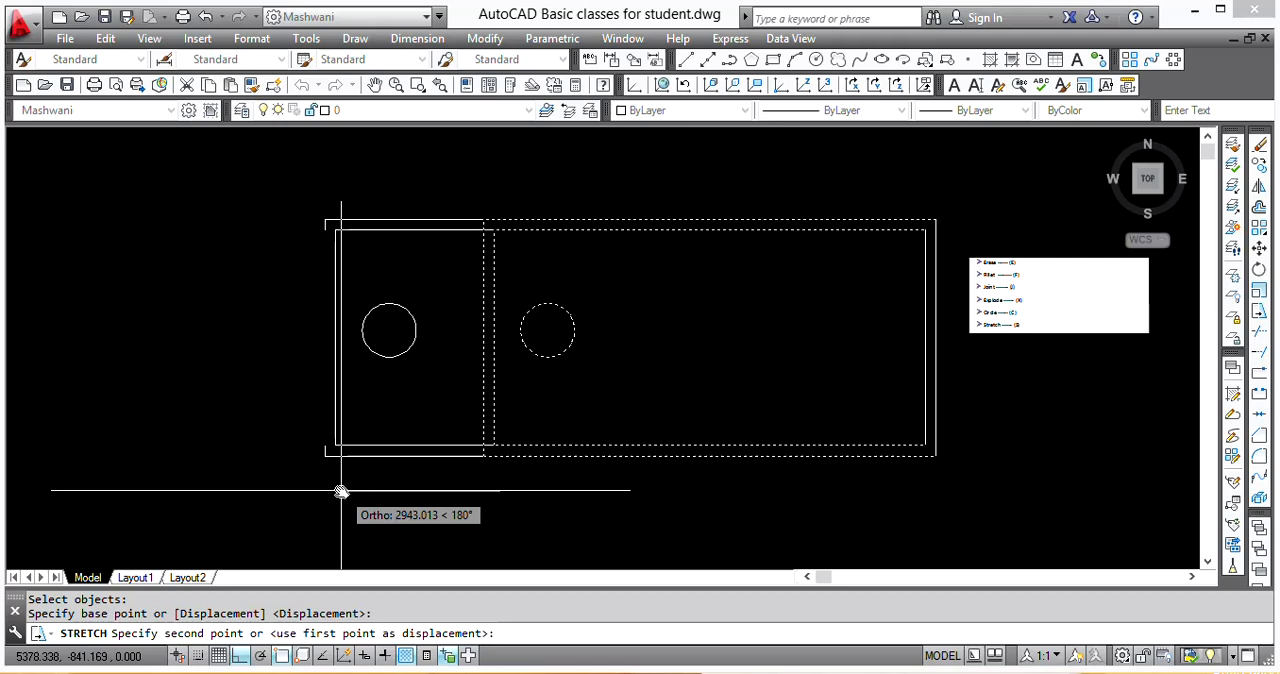
{"action": "type", "text": "000"}
{"action": "key", "text": "Return"}
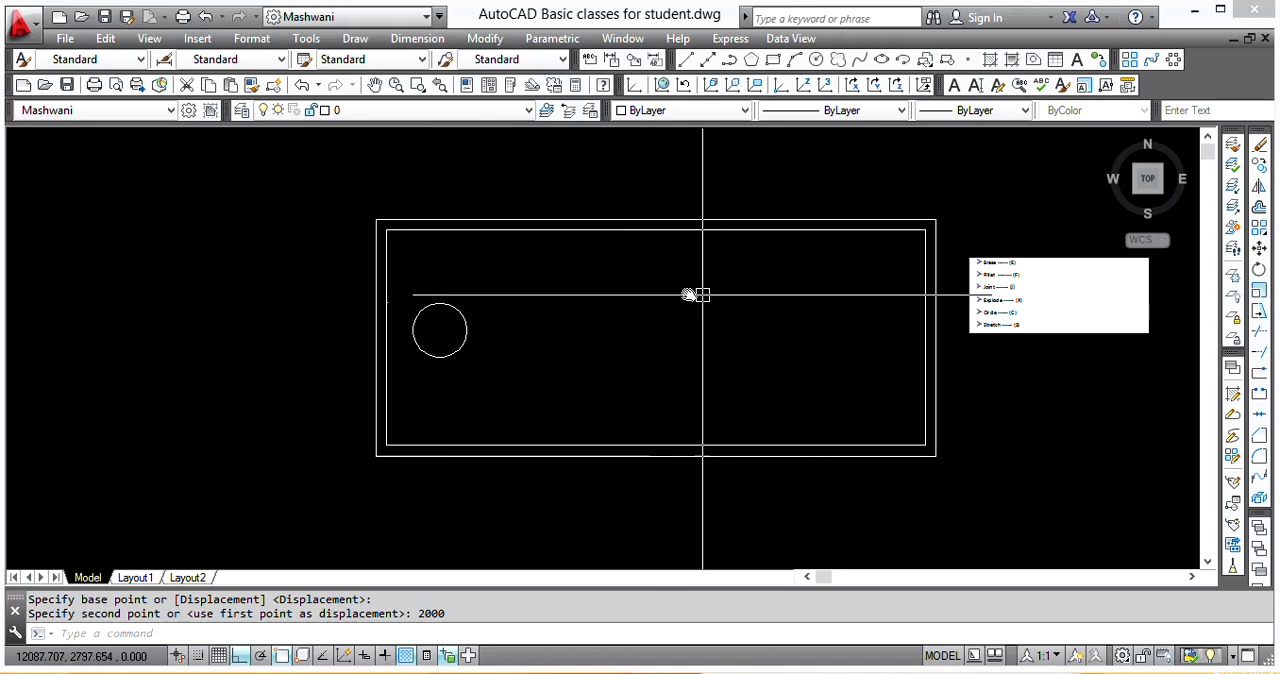
{"action": "key", "text": "Return"}
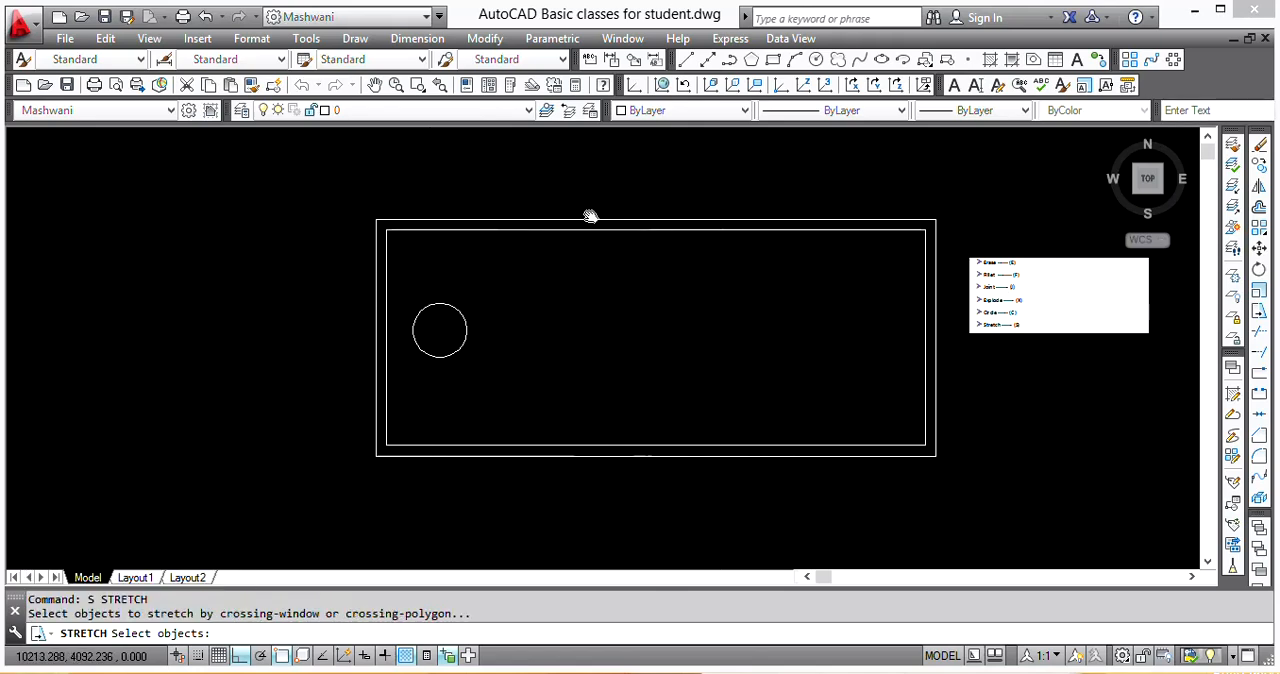
{"action": "left_click", "coordinate": [537, 183]}
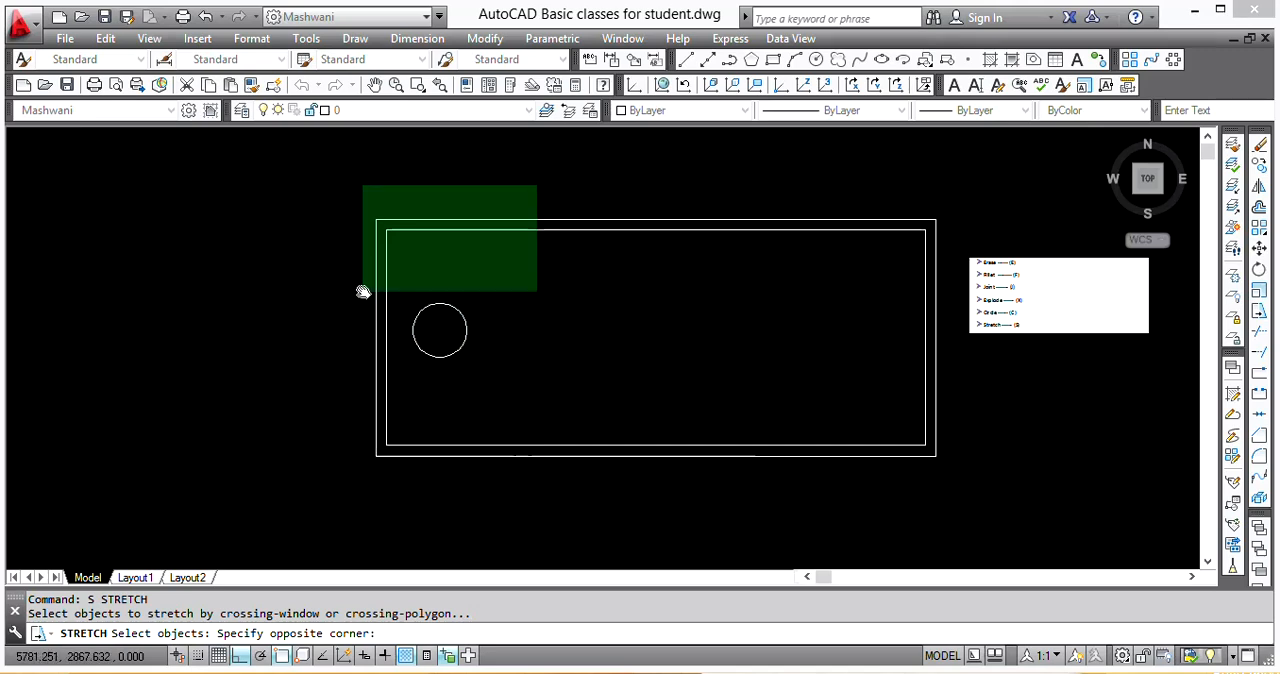
{"action": "left_click", "coordinate": [298, 285]}
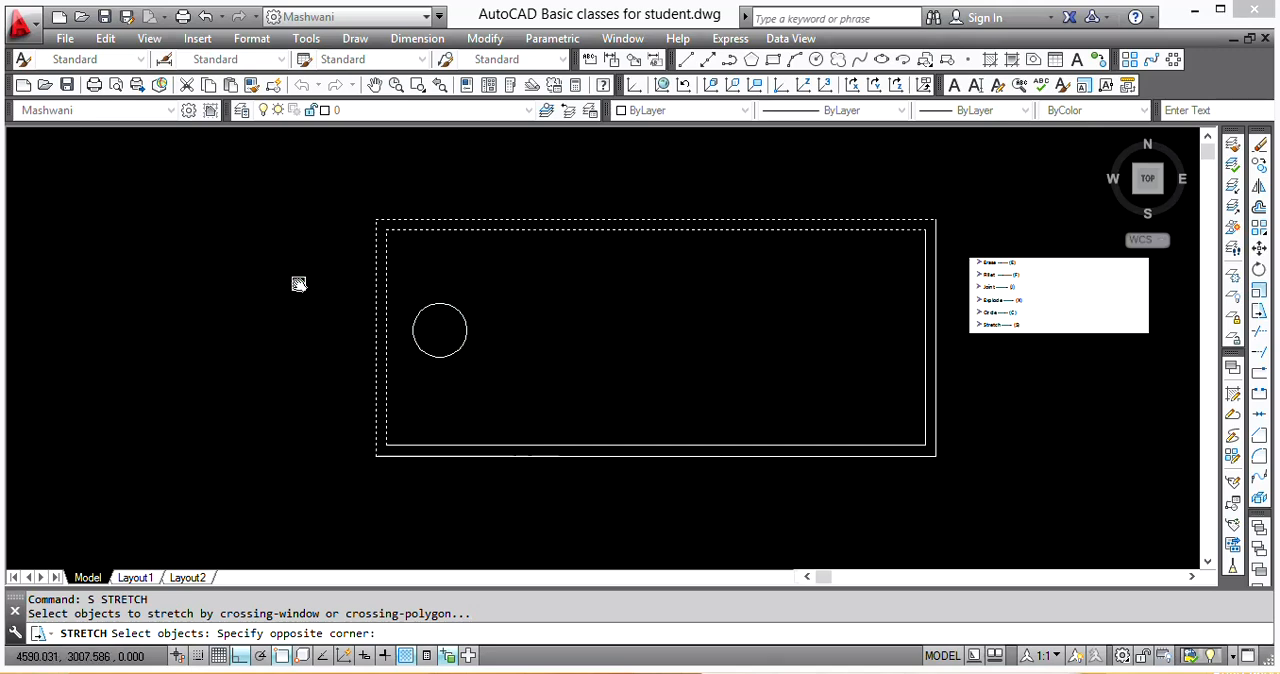
{"action": "key", "text": "Return"}
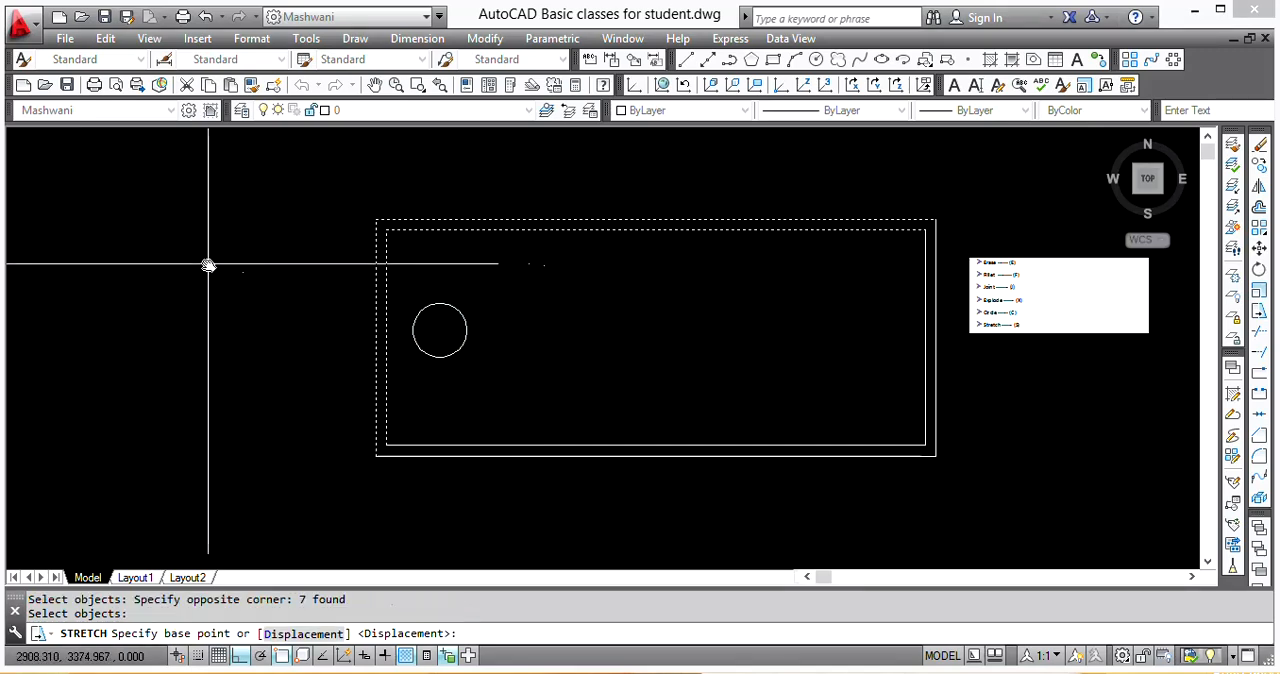
{"action": "left_click", "coordinate": [207, 265]}
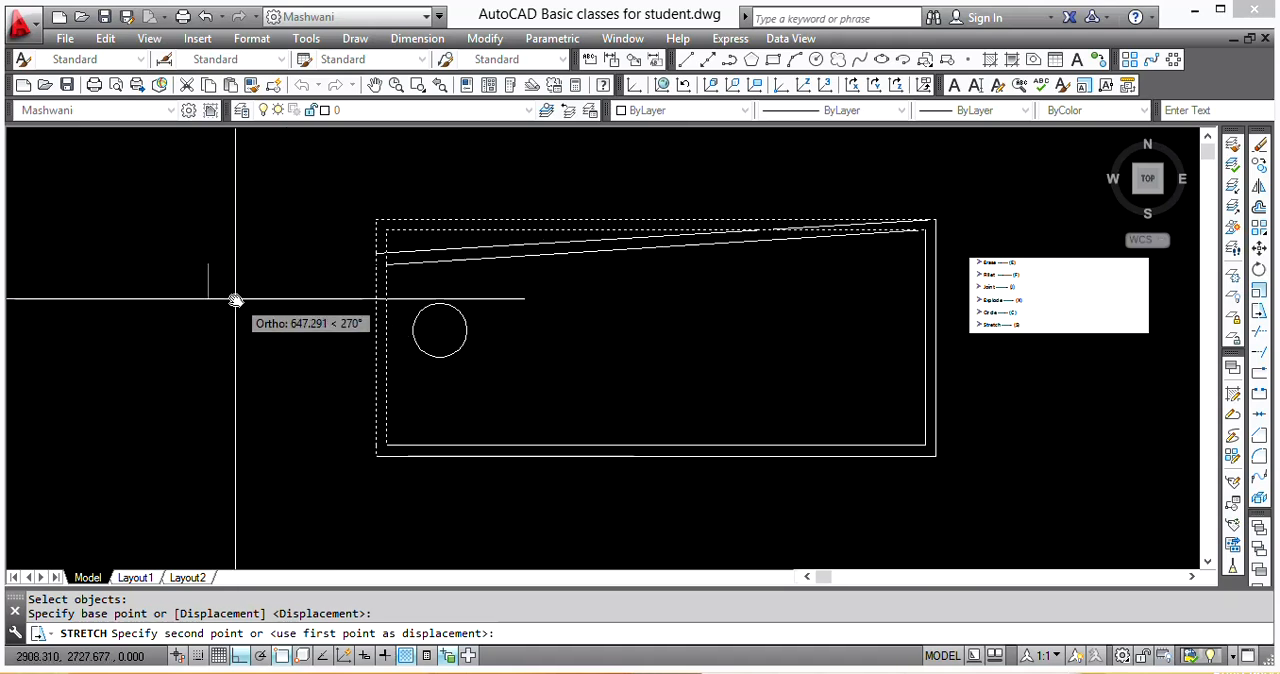
{"action": "key", "text": "Escape"}
Step: Stretch the room's left end, including both left walls and the circle, 2000 to the right
{"action": "type", "text": "s"}
{"action": "key", "text": "Return"}
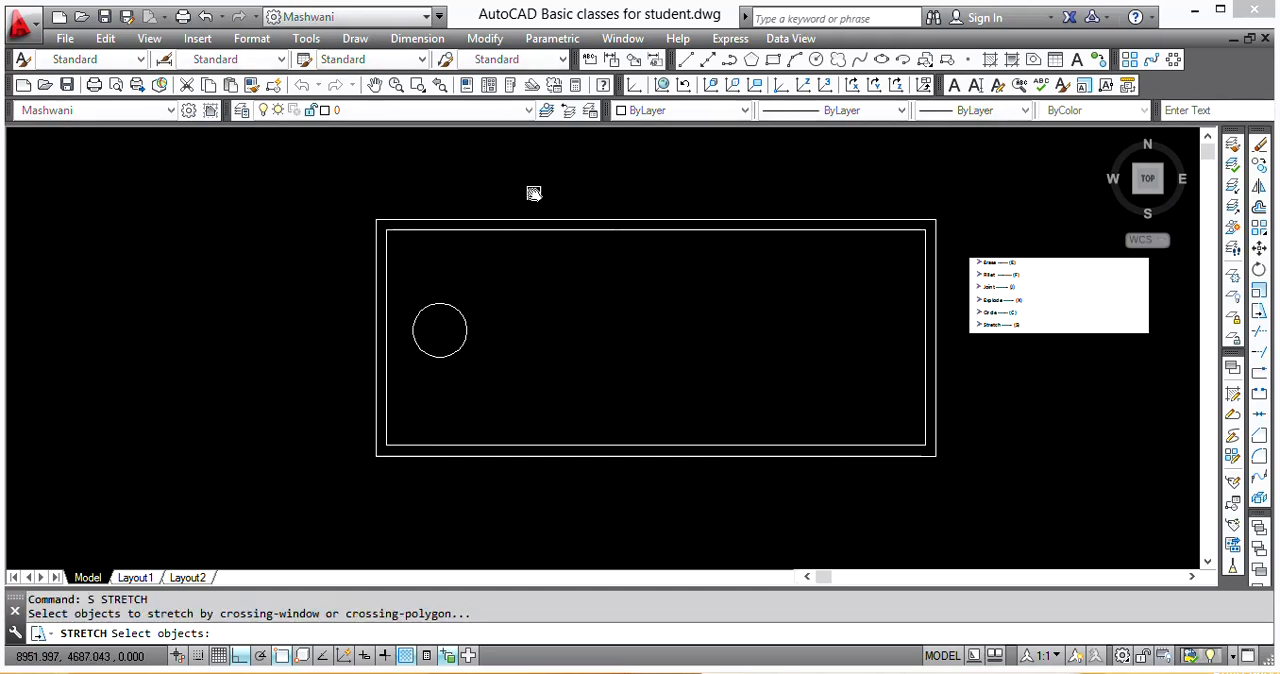
{"action": "left_click", "coordinate": [534, 188]}
{"action": "left_click", "coordinate": [298, 500]}
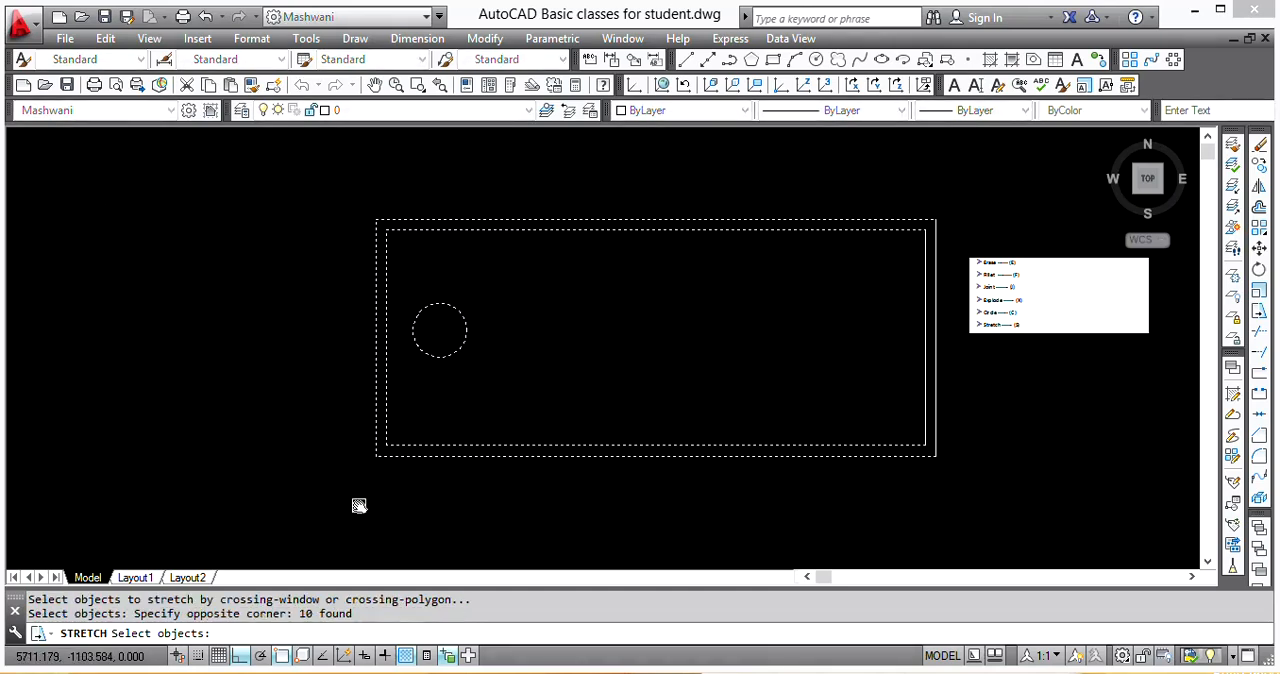
{"action": "key", "text": "Return"}
{"action": "left_click", "coordinate": [359, 505]}
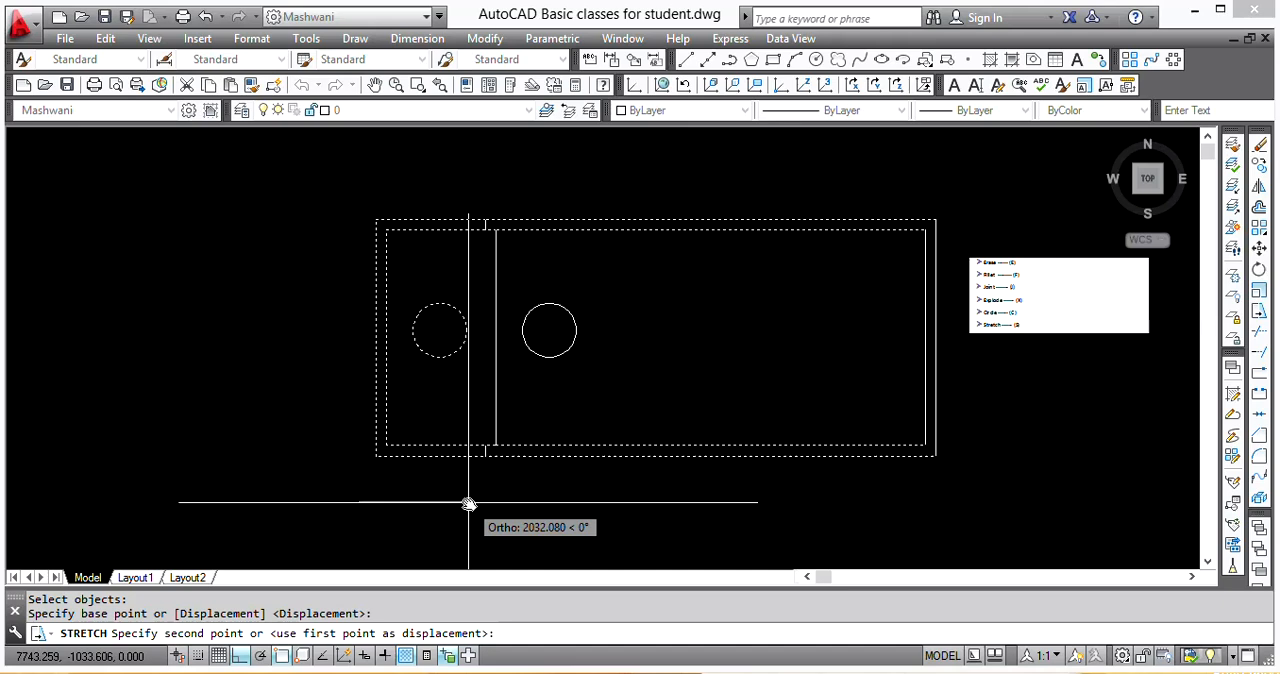
{"action": "type", "text": "2000"}
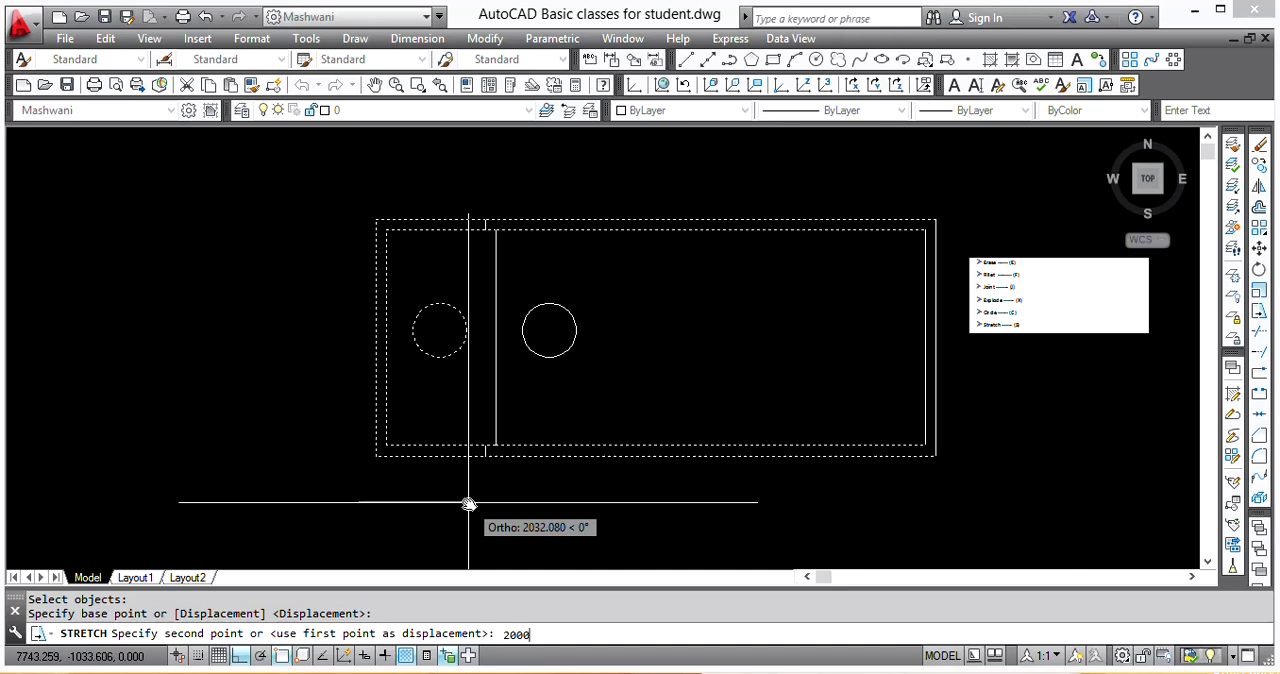
{"action": "key", "text": "Return"}
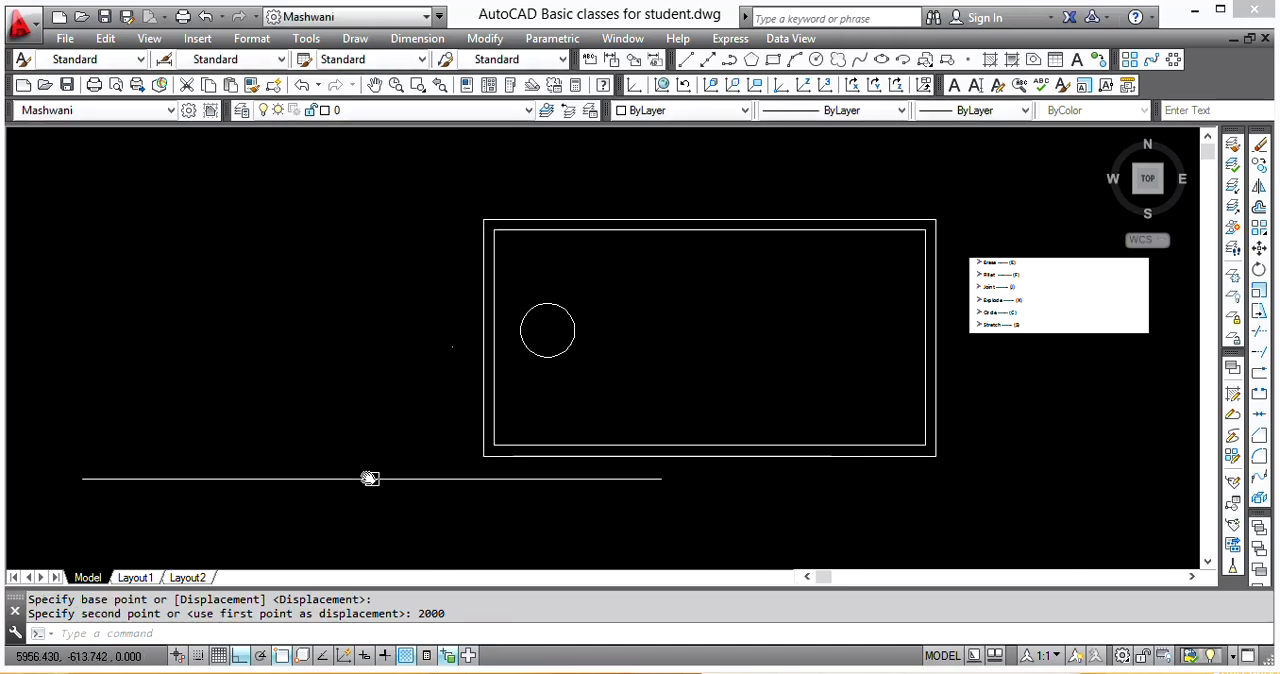
Step: Stretch the room's left end with its walls and circle another 1000 to the right
{"action": "type", "text": "s"}
{"action": "key", "text": "Return"}
{"action": "left_click", "coordinate": [605, 183]}
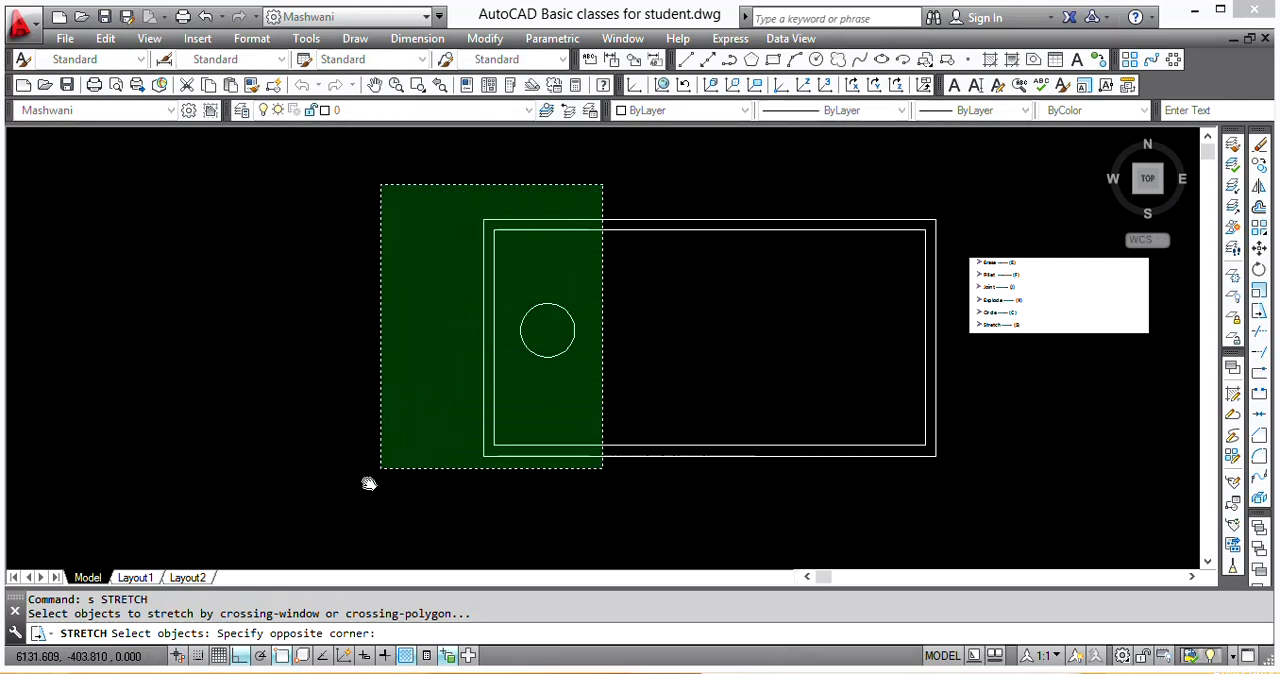
{"action": "left_click", "coordinate": [357, 525]}
{"action": "key", "text": "Return"}
{"action": "left_click", "coordinate": [367, 507]}
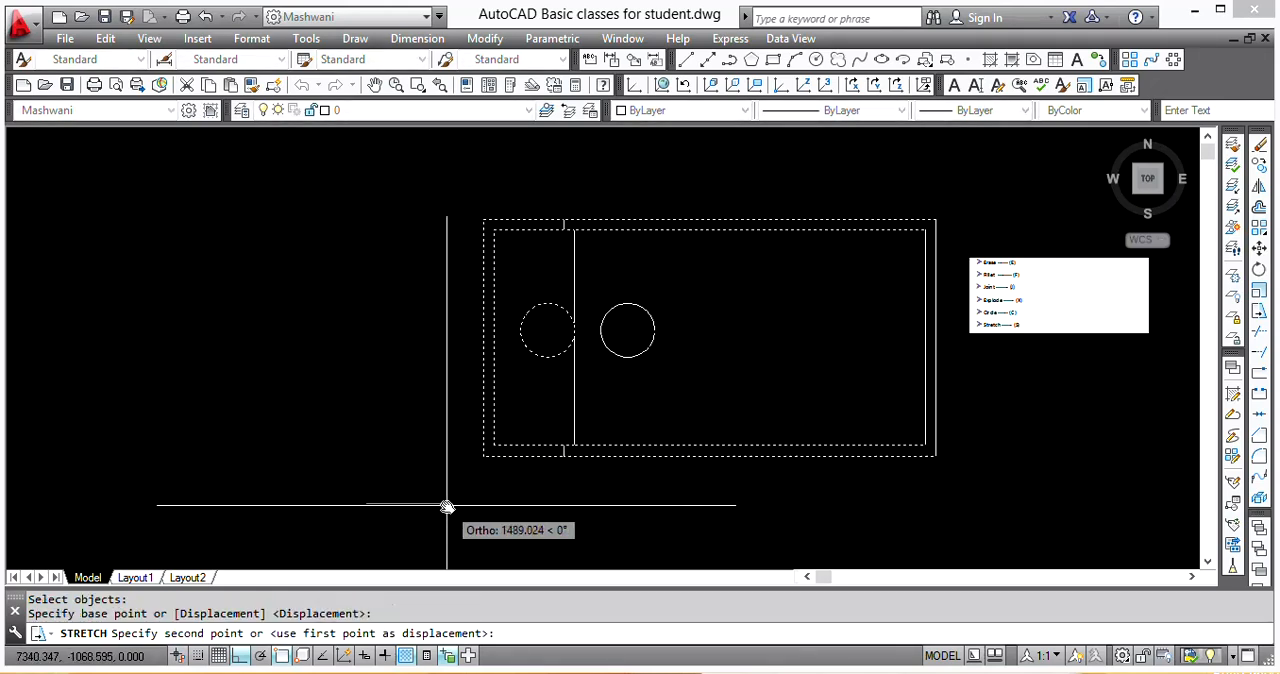
{"action": "key", "text": "Return"}
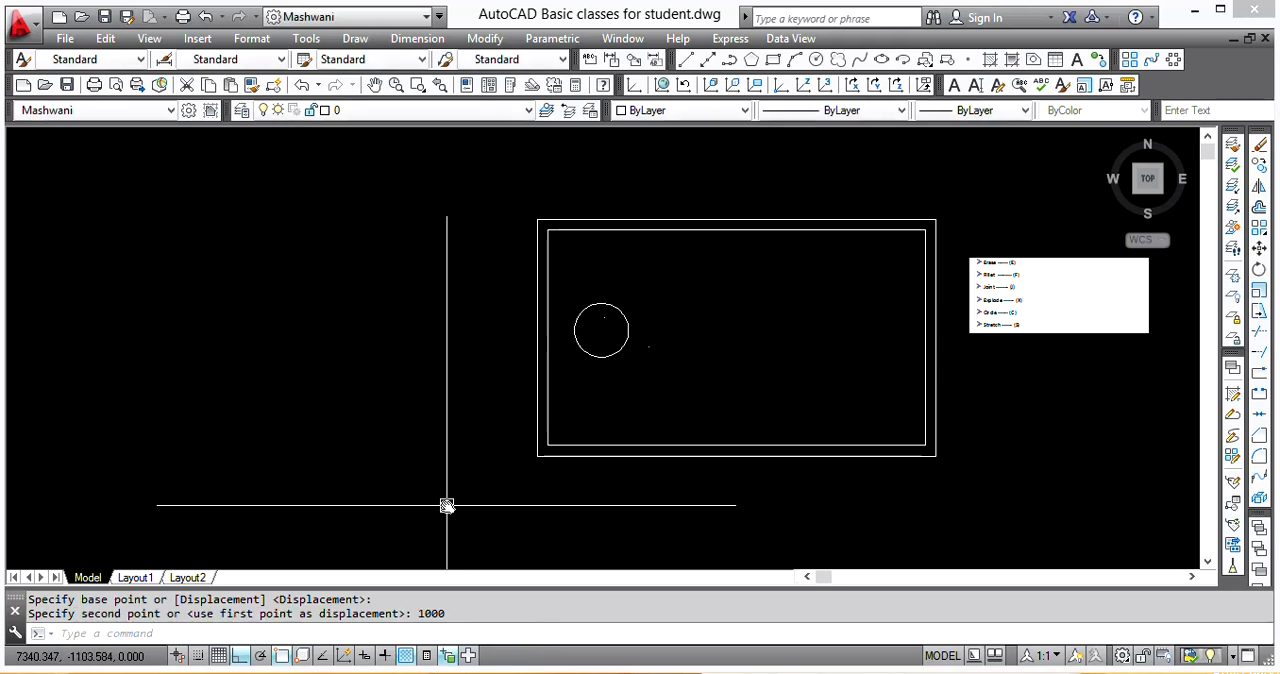
Step: Draw a horizontal line and a separate vertical line below its right end, in the empty area right of the room
{"action": "scroll", "coordinate": [985, 316], "scroll_direction": "up", "scroll_amount": 2}
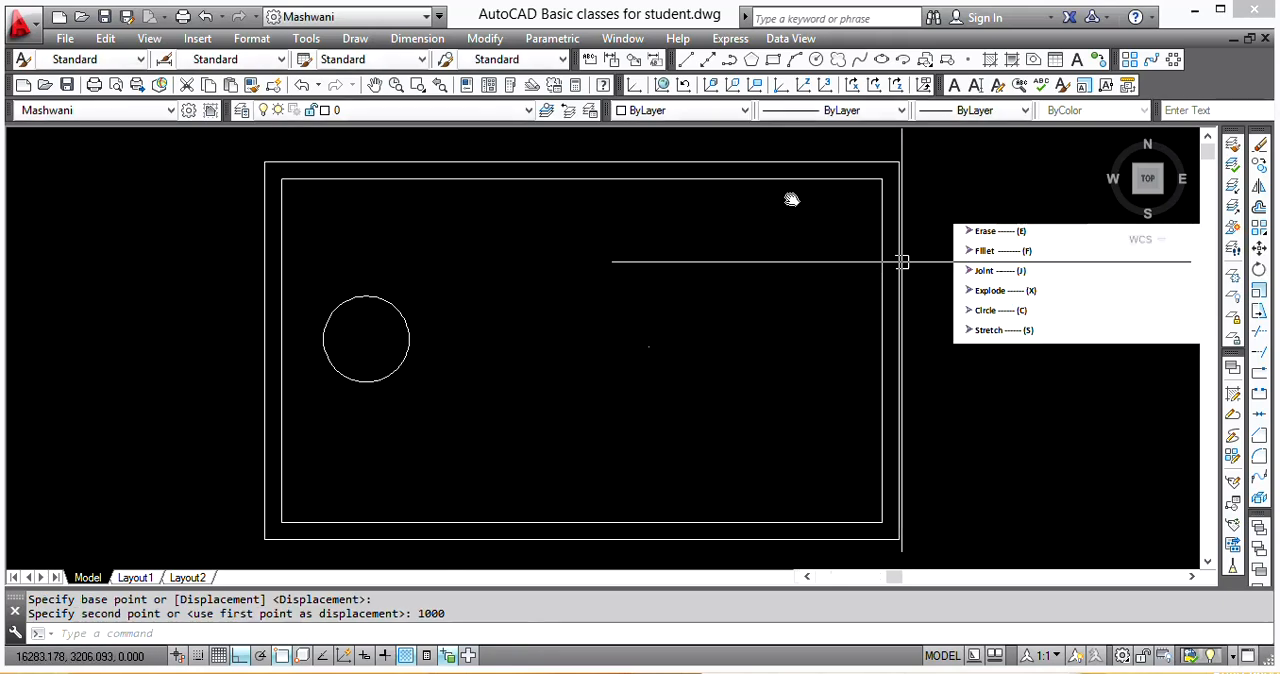
{"action": "scroll", "coordinate": [947, 244], "scroll_direction": "up", "scroll_amount": 2}
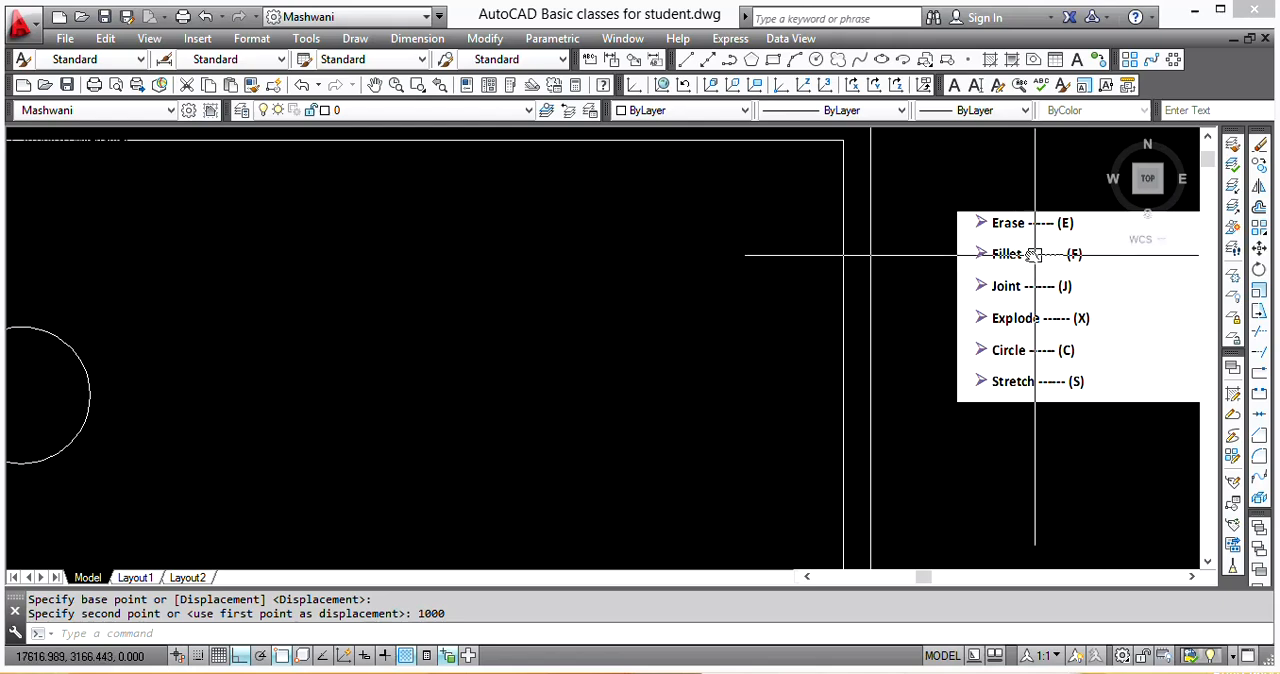
{"action": "scroll", "coordinate": [970, 260], "scroll_direction": "down", "scroll_amount": 4}
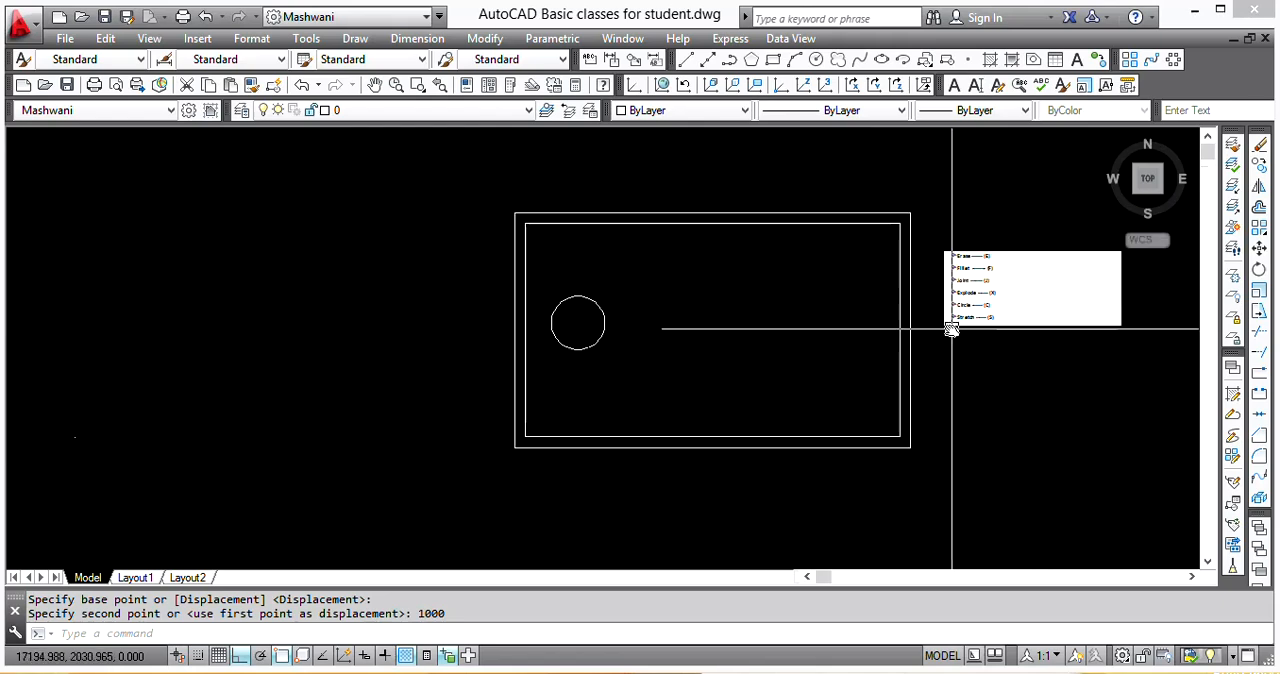
{"action": "scroll", "coordinate": [671, 297], "scroll_direction": "up", "scroll_amount": 5}
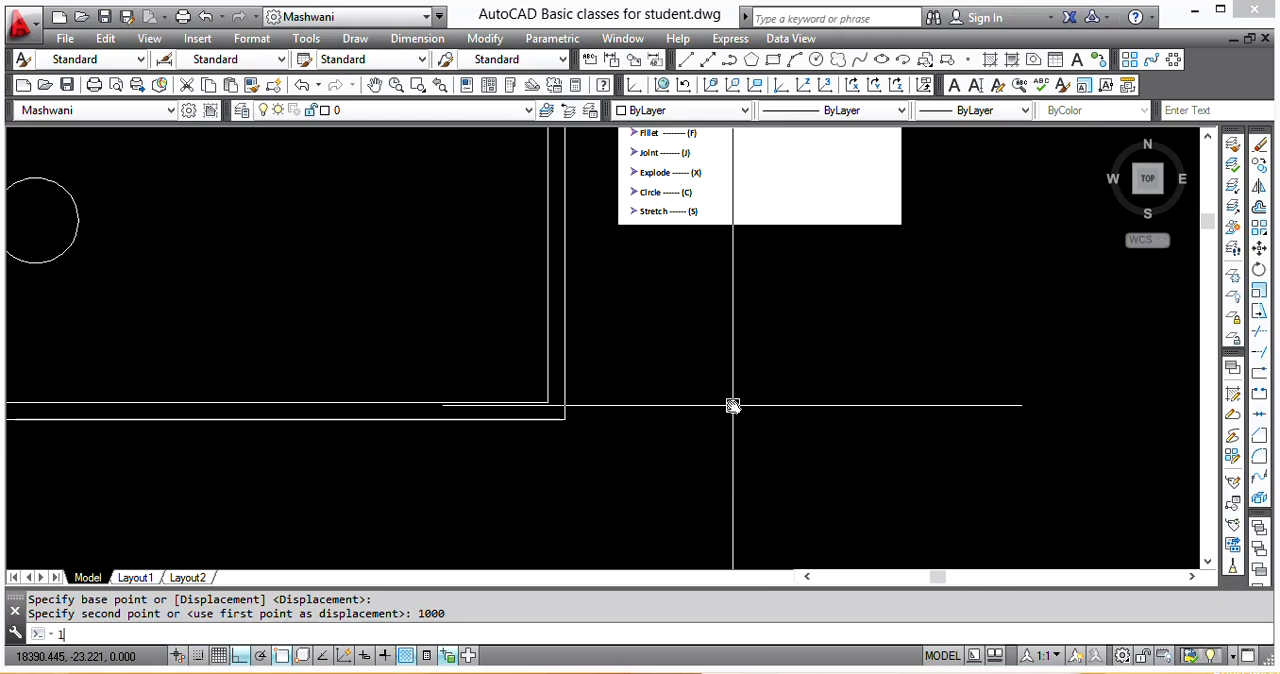
{"action": "key", "text": "Return"}
{"action": "left_click", "coordinate": [726, 369]}
{"action": "left_click", "coordinate": [965, 369]}
{"action": "key", "text": "Return"}
{"action": "key", "text": "Return"}
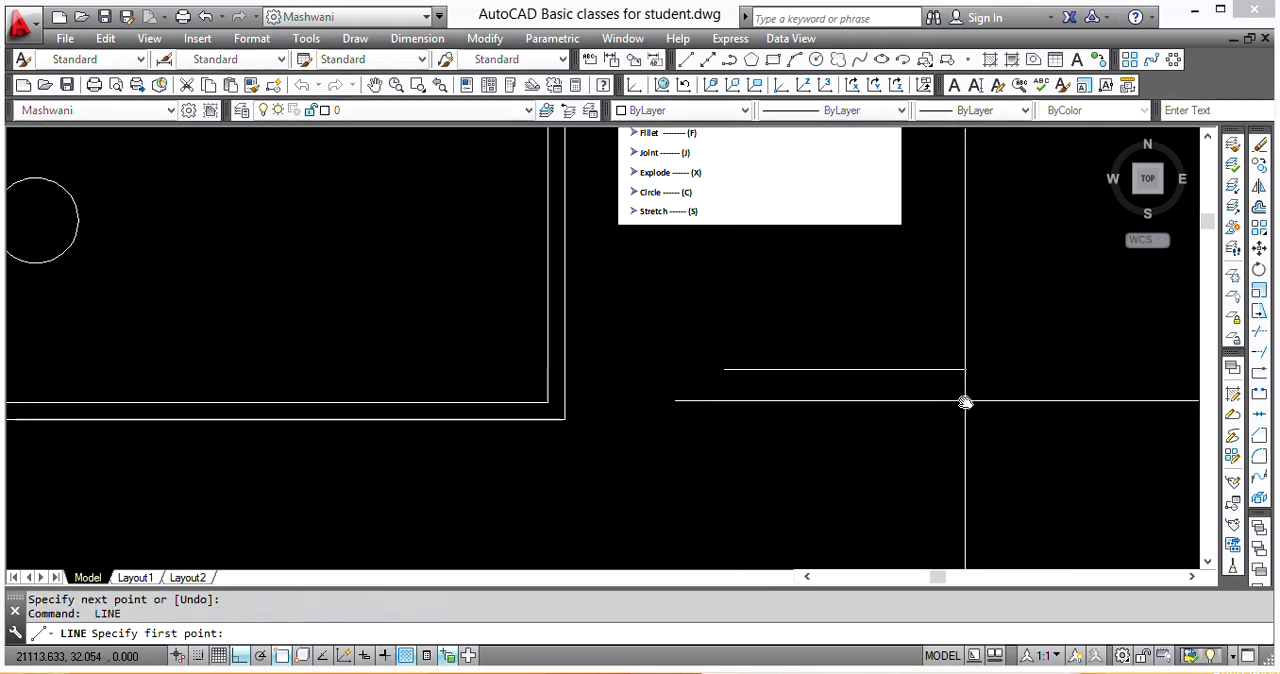
{"action": "left_click", "coordinate": [965, 401]}
{"action": "left_click", "coordinate": [970, 523]}
{"action": "key", "text": "Return"}
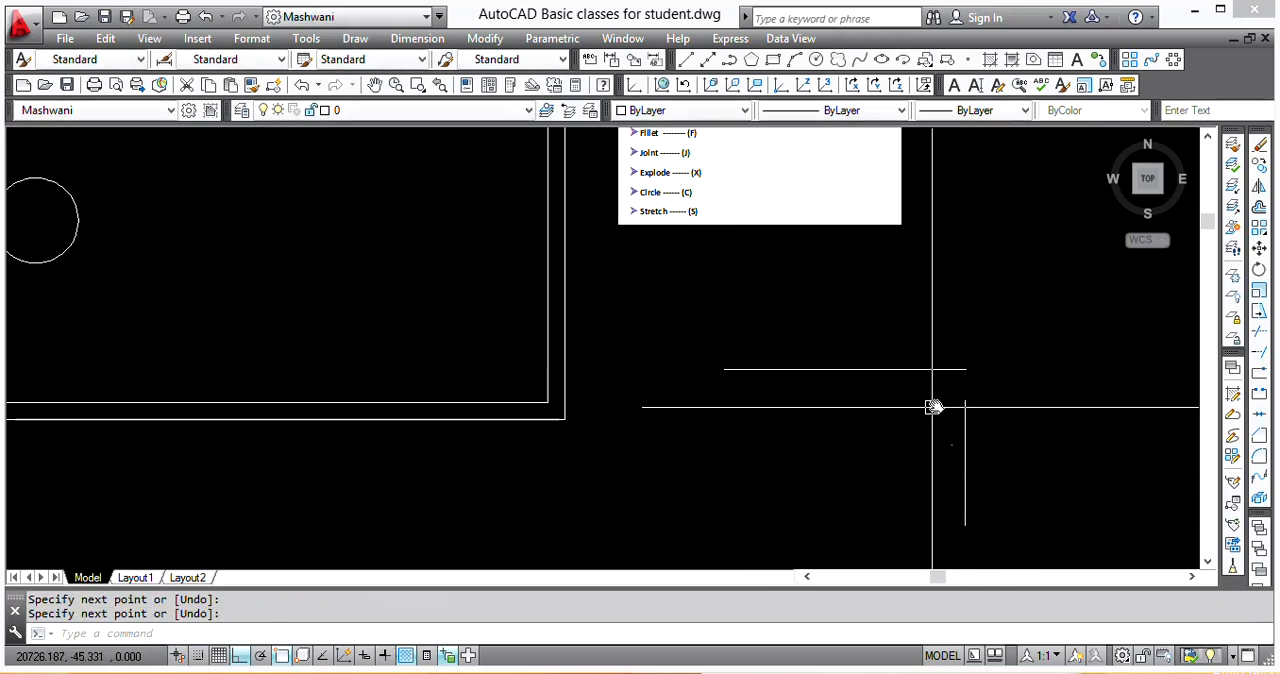
Step: Fillet the new horizontal and vertical lines with radius 0 to close their gap into a sharp corner
{"action": "scroll", "coordinate": [932, 407], "scroll_direction": "up", "scroll_amount": 4}
{"action": "type", "text": "f"}
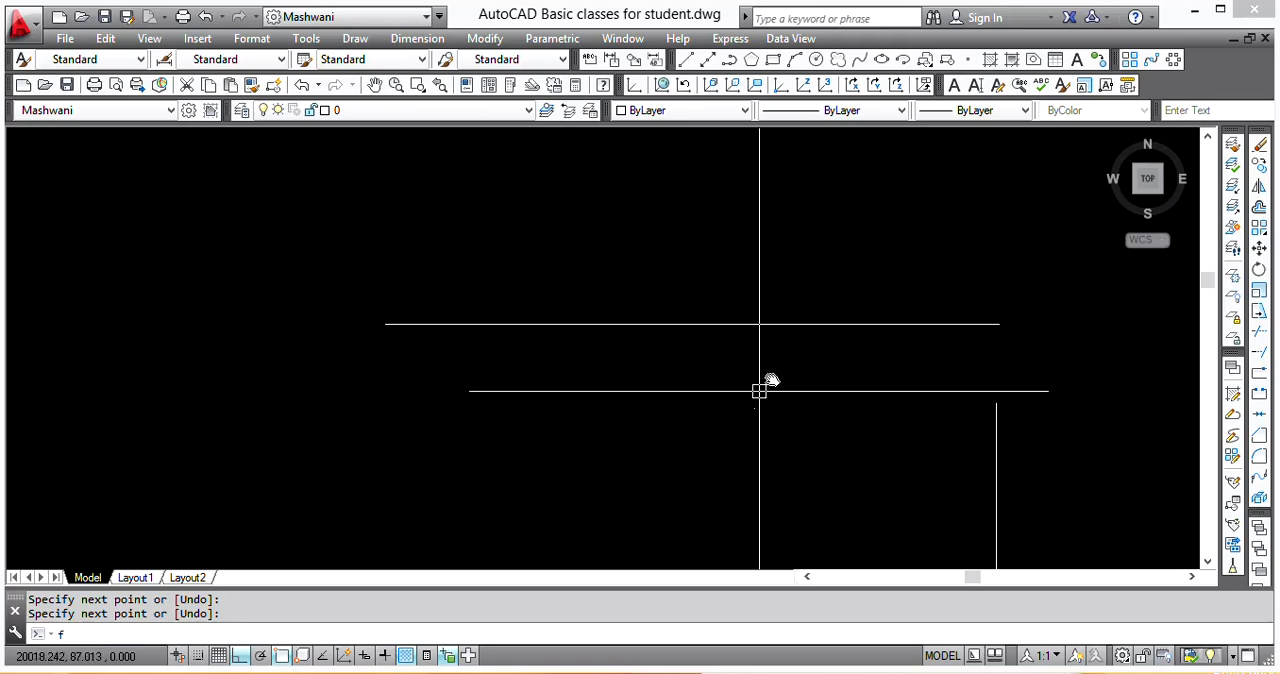
{"action": "key", "text": "Return"}
{"action": "left_click", "coordinate": [797, 323]}
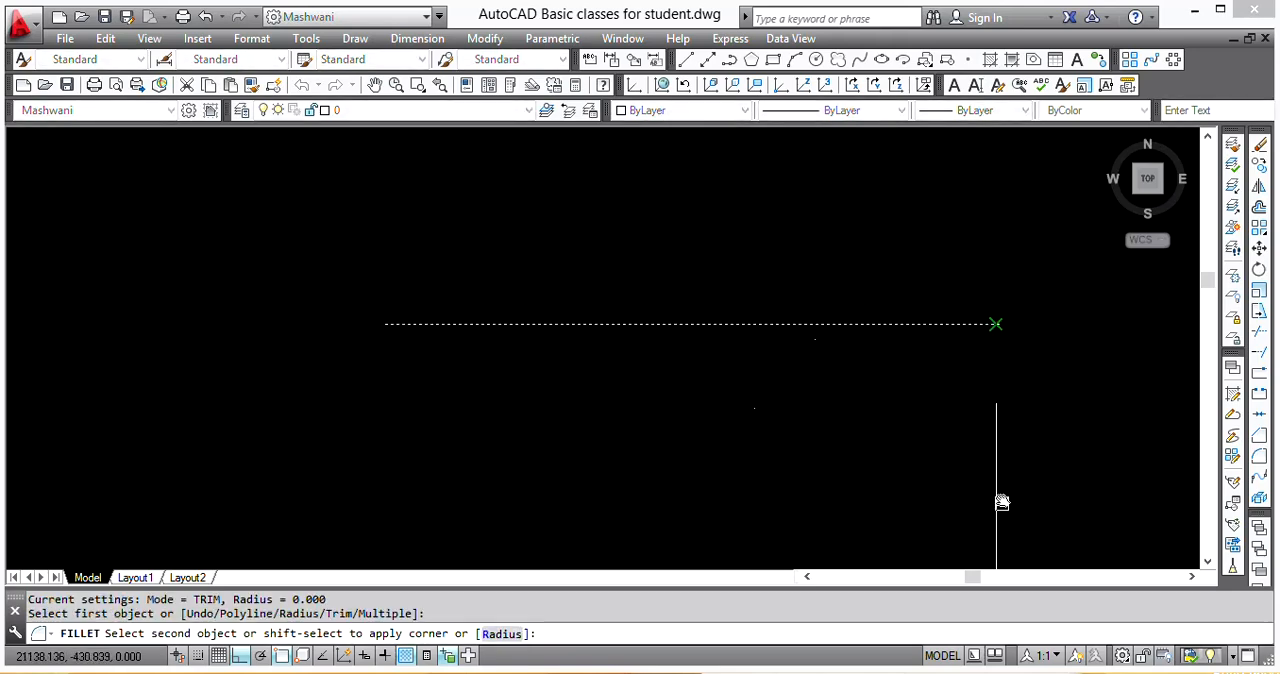
{"action": "left_click", "coordinate": [995, 451]}
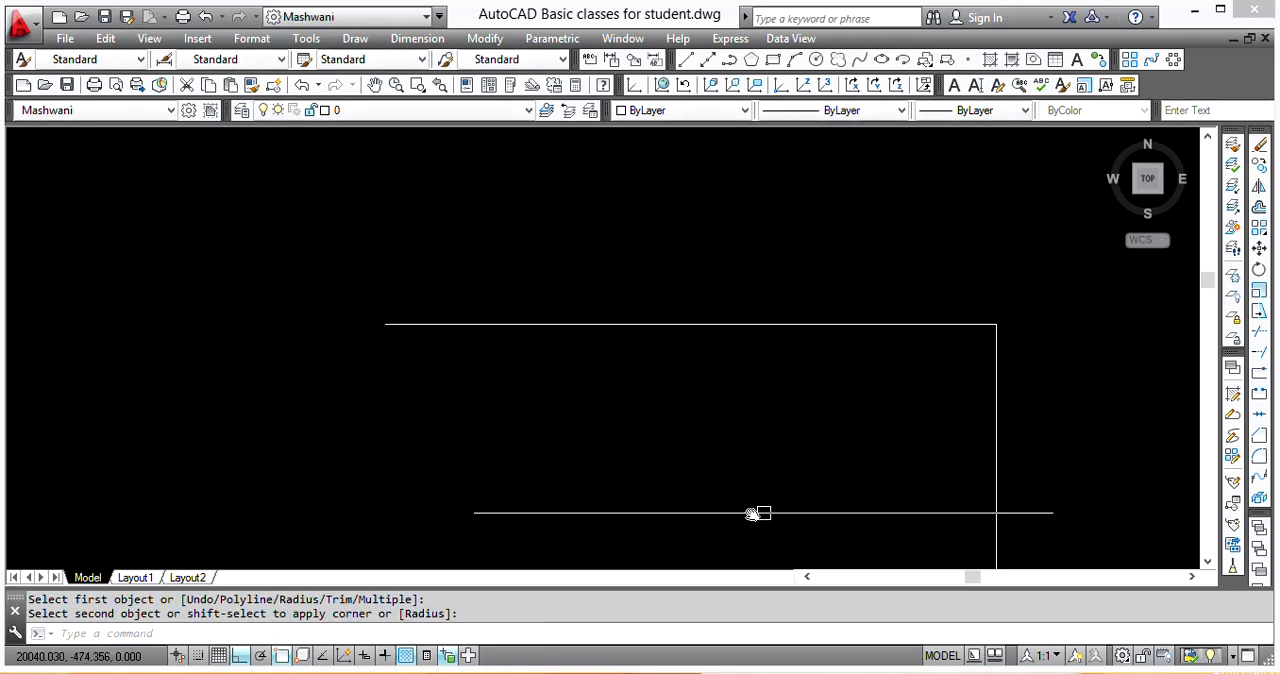
Step: Fillet the corner between the horizontal and vertical lines with a radius of 500
{"action": "mouse_move", "coordinate": [711, 260]}
{"action": "middle_mouse_down"}
{"action": "mouse_move", "coordinate": [837, 334]}
{"action": "mouse_move", "coordinate": [789, 369]}
{"action": "mouse_move", "coordinate": [831, 340]}
{"action": "mouse_move", "coordinate": [887, 336]}
{"action": "middle_mouse_up"}
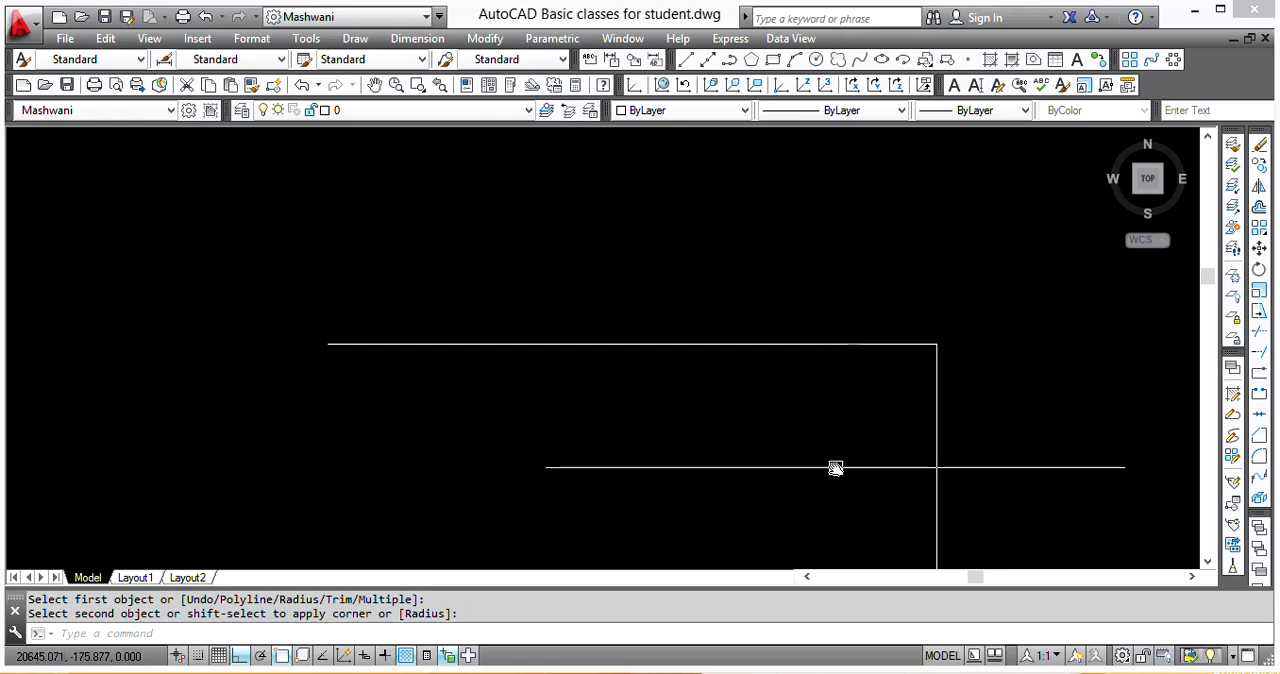
{"action": "type", "text": "f"}
{"action": "key", "text": "Return"}
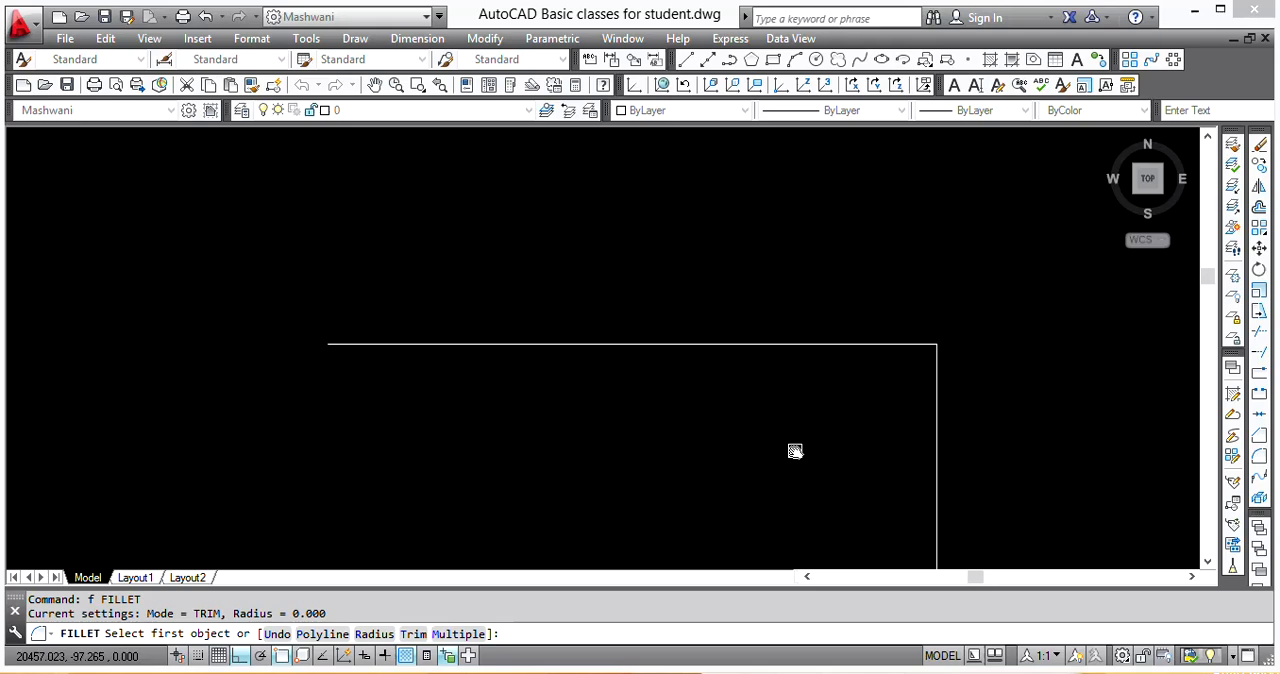
{"action": "type", "text": "r"}
{"action": "key", "text": "Return"}
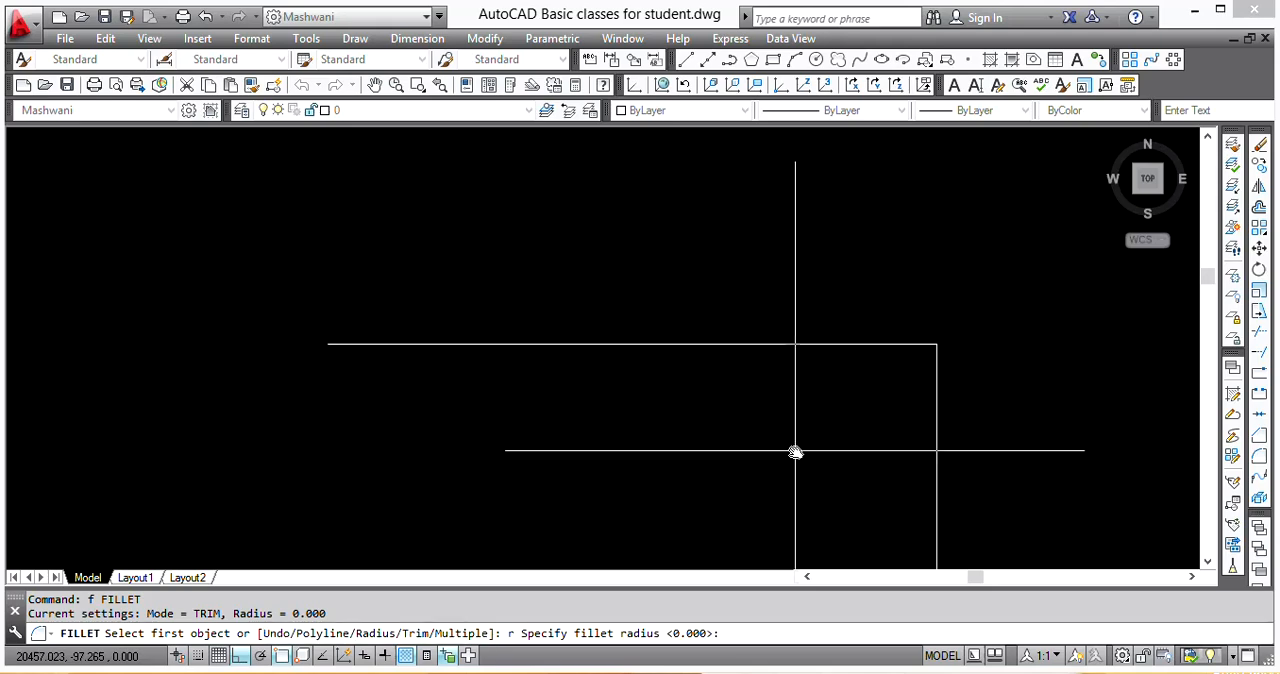
{"action": "scroll", "coordinate": [795, 450], "scroll_direction": "down", "scroll_amount": 2}
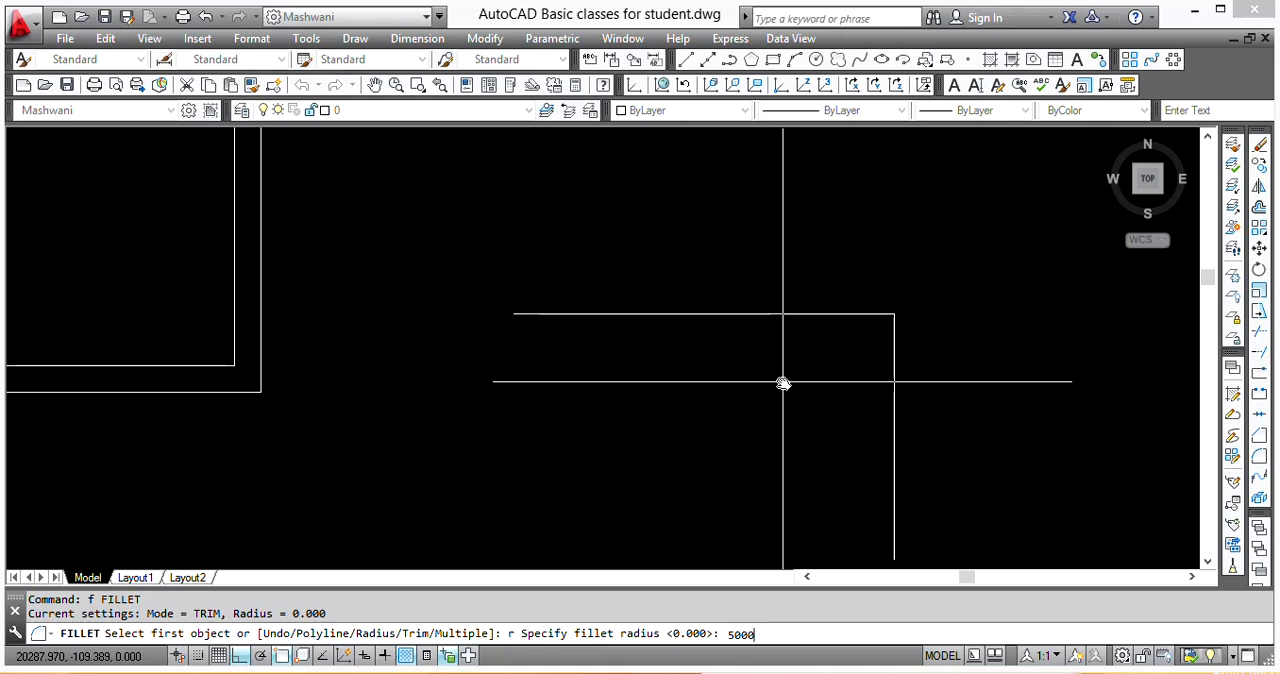
{"action": "key", "text": "Return"}
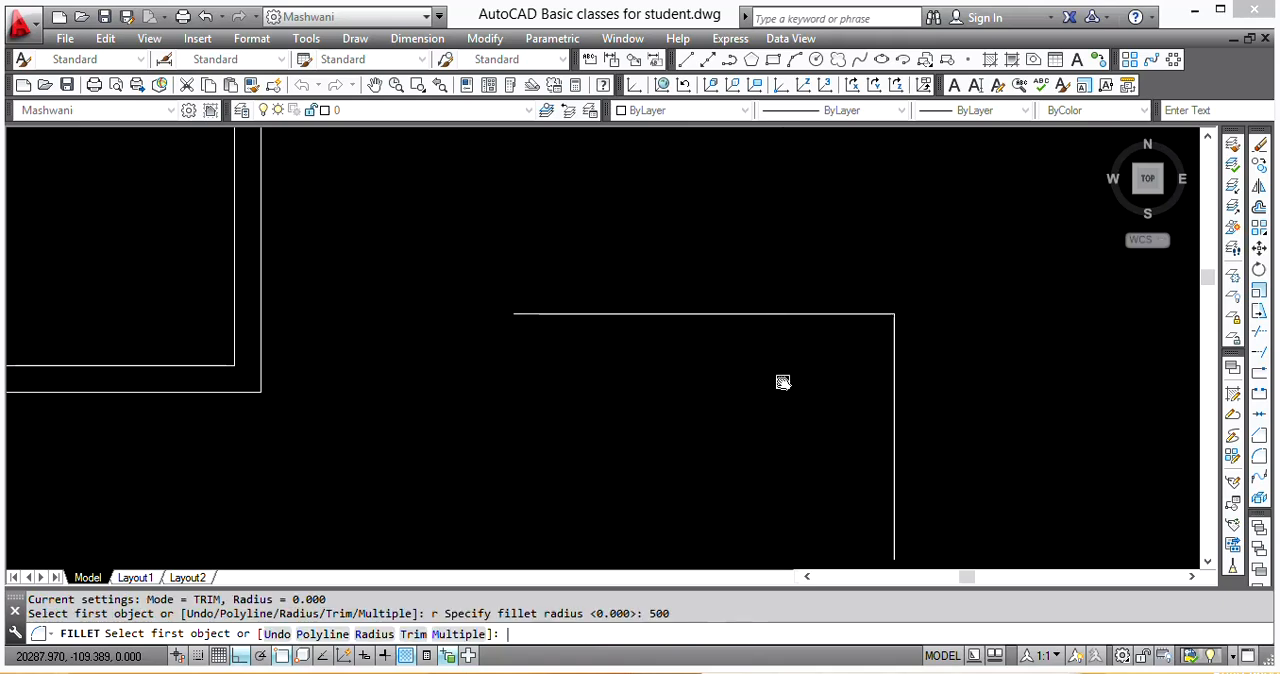
{"action": "scroll", "coordinate": [842, 303], "scroll_direction": "up", "scroll_amount": 4}
{"action": "middle_click_drag", "start_coordinate": [905, 334], "coordinate": [779, 316]}
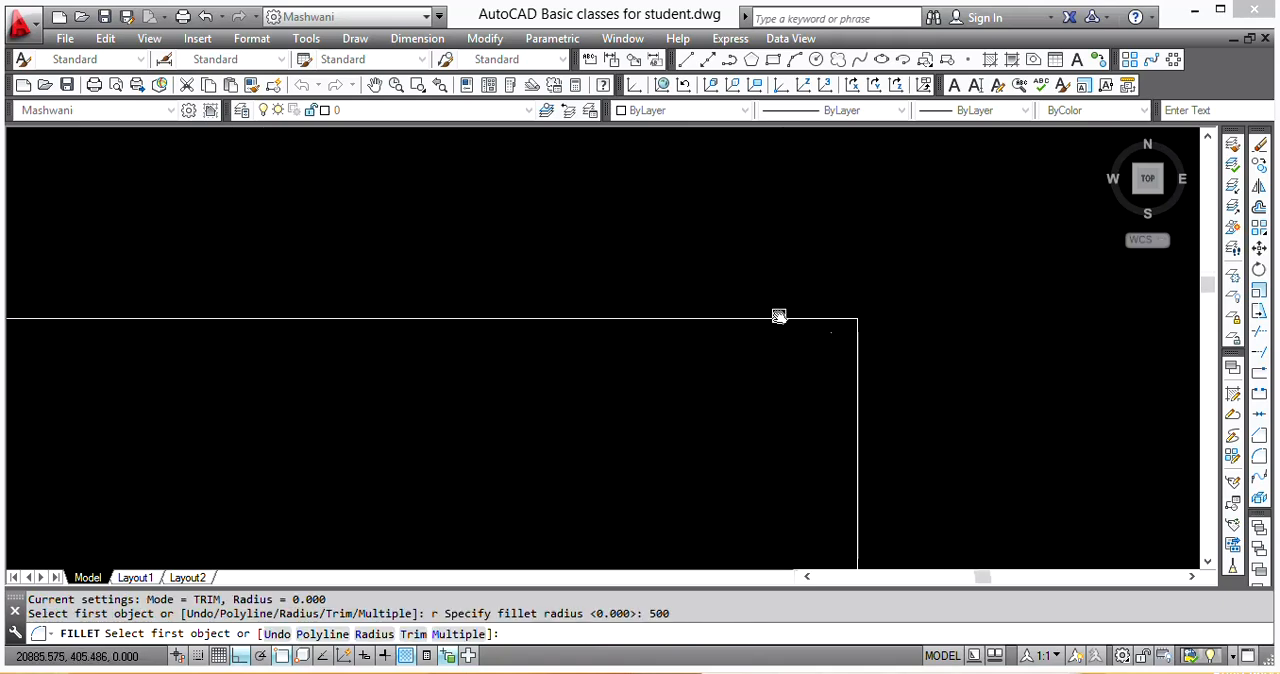
{"action": "left_click", "coordinate": [767, 318]}
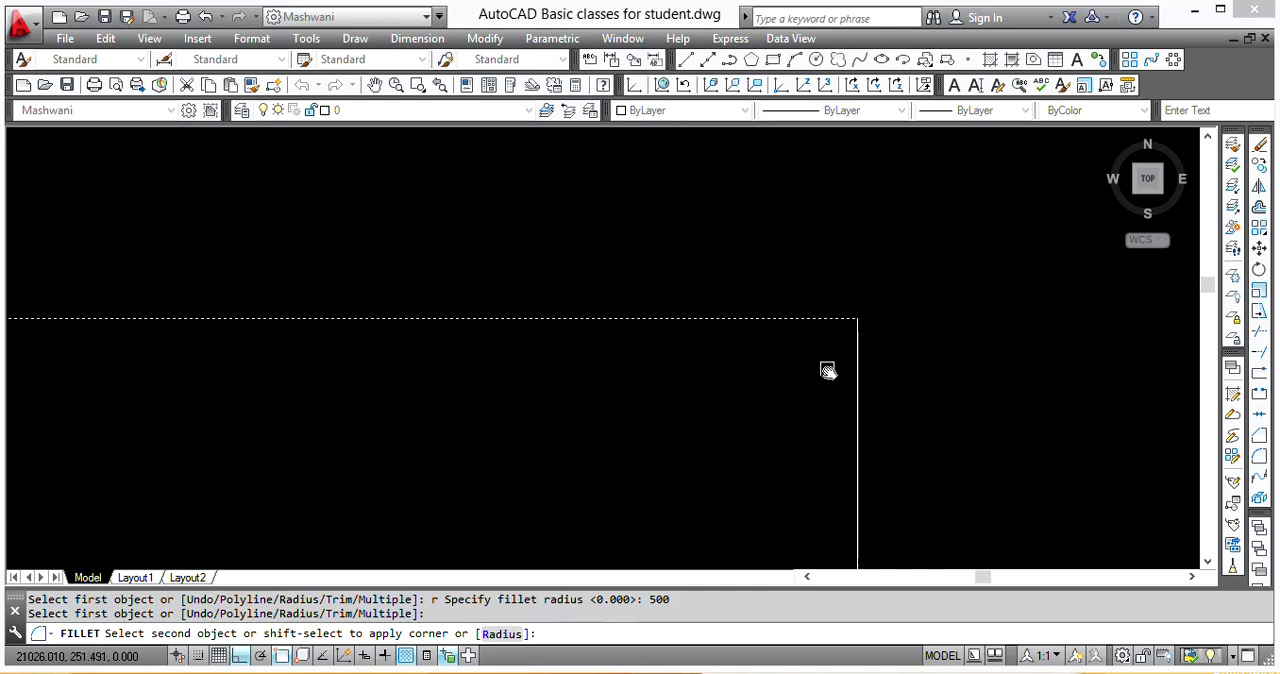
{"action": "left_click", "coordinate": [862, 508]}
Step: Draw a short vertical line and a separate short horizontal line above and left of it, right of the rounded corner
{"action": "middle_click_drag", "start_coordinate": [636, 352], "coordinate": [733, 280]}
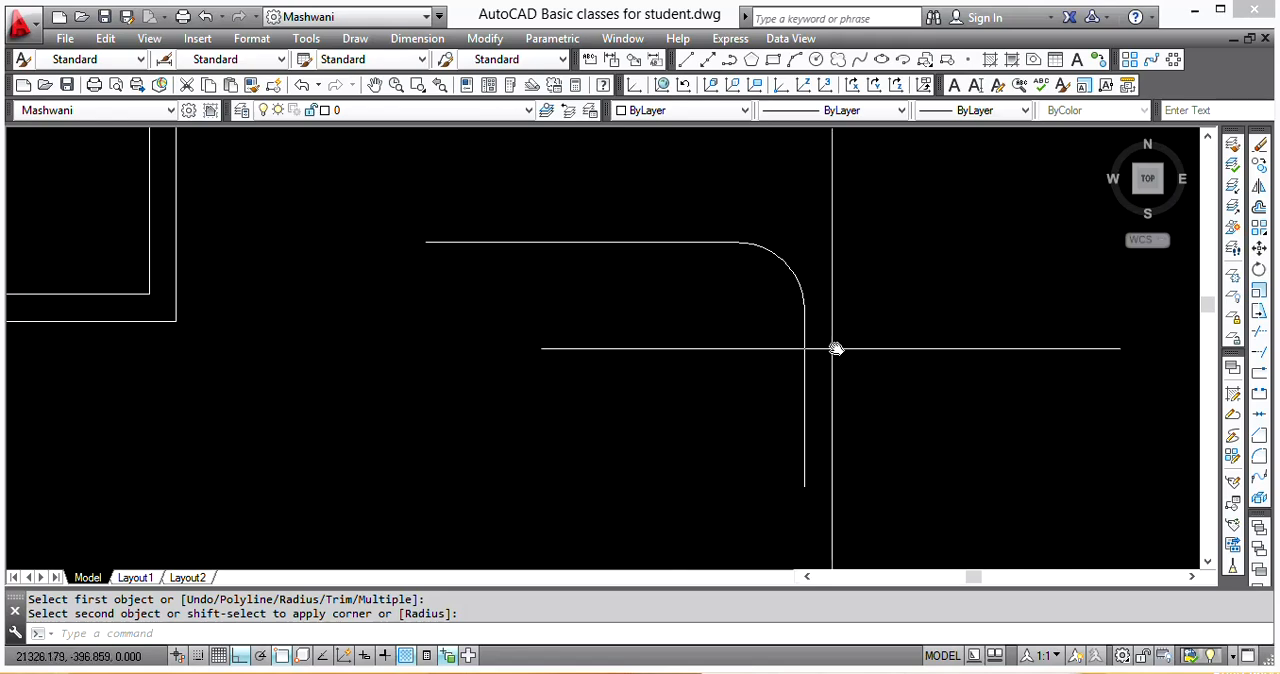
{"action": "key", "text": "Return"}
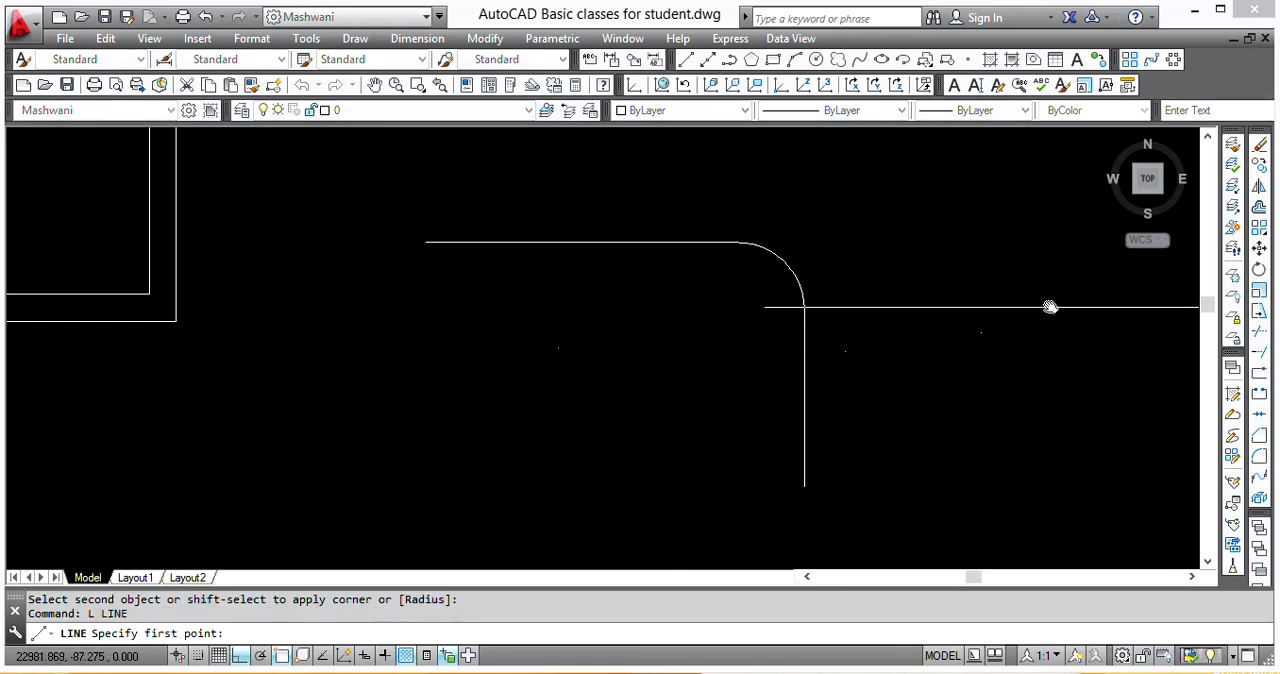
{"action": "left_click", "coordinate": [1036, 302]}
{"action": "left_click", "coordinate": [1048, 433]}
{"action": "key", "text": "Return"}
{"action": "key", "text": "Return"}
{"action": "left_click", "coordinate": [878, 266]}
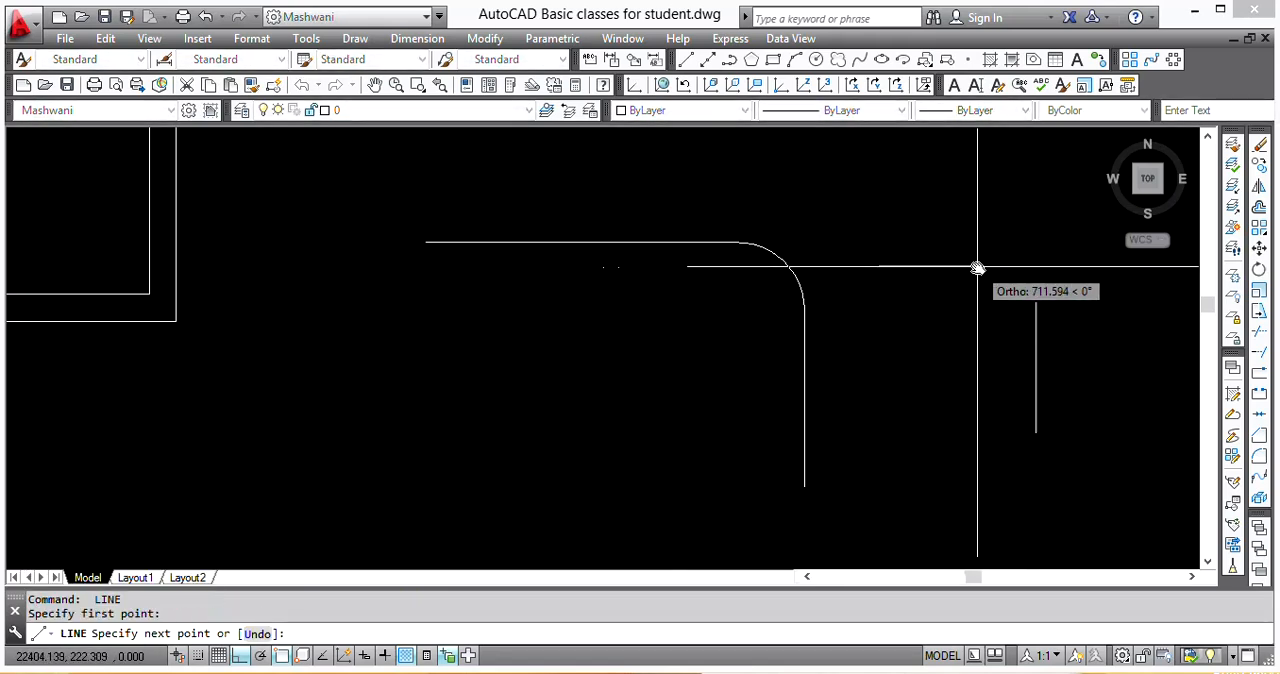
{"action": "left_click", "coordinate": [993, 266]}
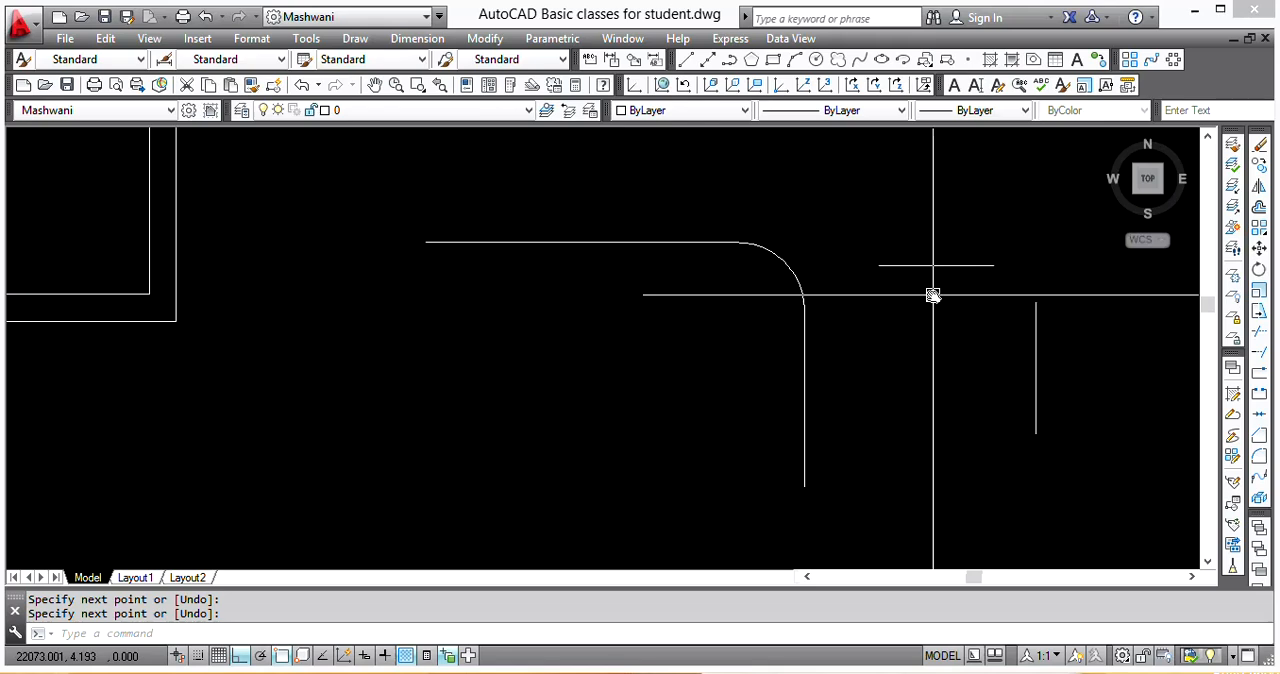
Step: Fillet the two short separate lines using the current radius of 500
{"action": "type", "text": "f"}
{"action": "key", "text": "Return"}
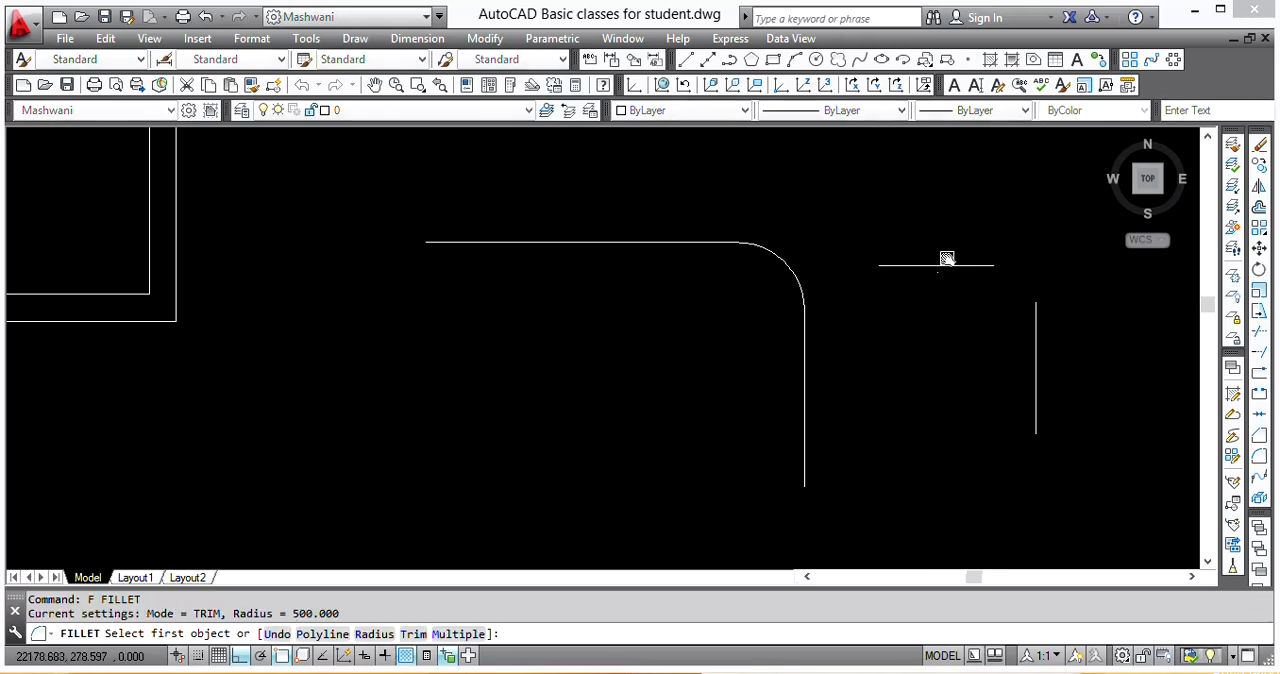
{"action": "left_click", "coordinate": [949, 266]}
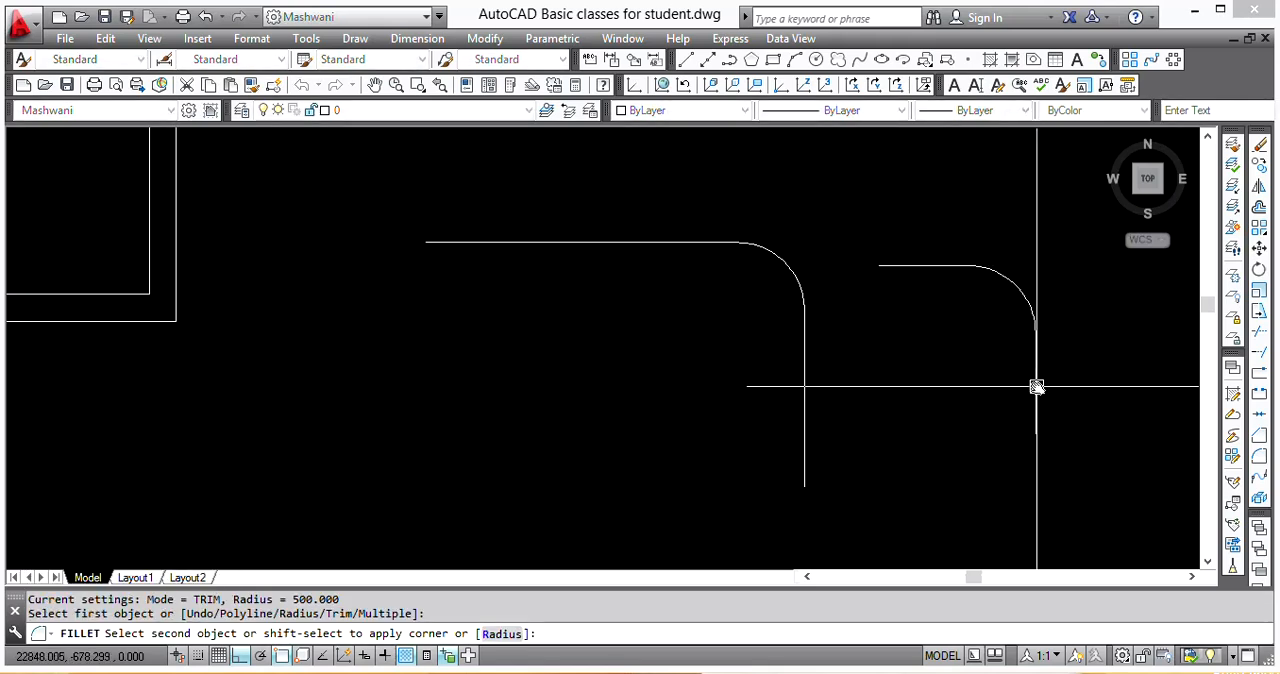
{"action": "left_click", "coordinate": [1036, 387]}
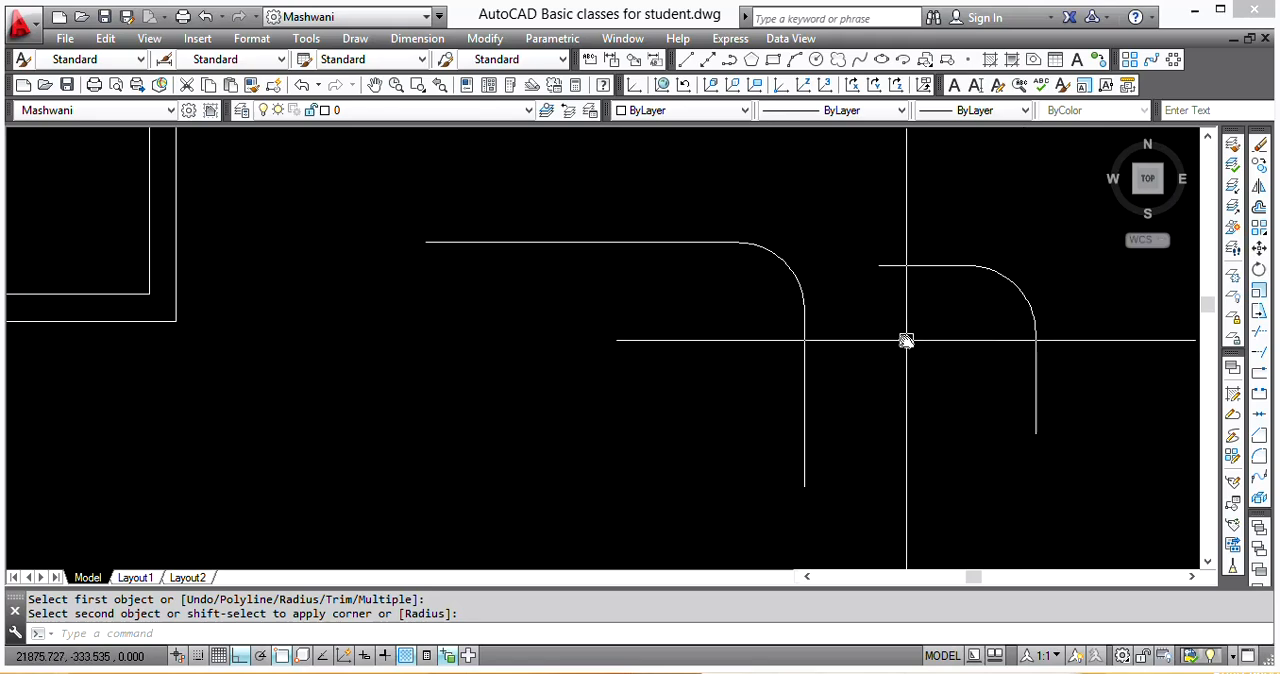
Step: Fillet the smaller shape's short horizontal and vertical lines with radius 0 to form a sharp corner
{"action": "middle_click_drag", "start_coordinate": [905, 340], "coordinate": [761, 349]}
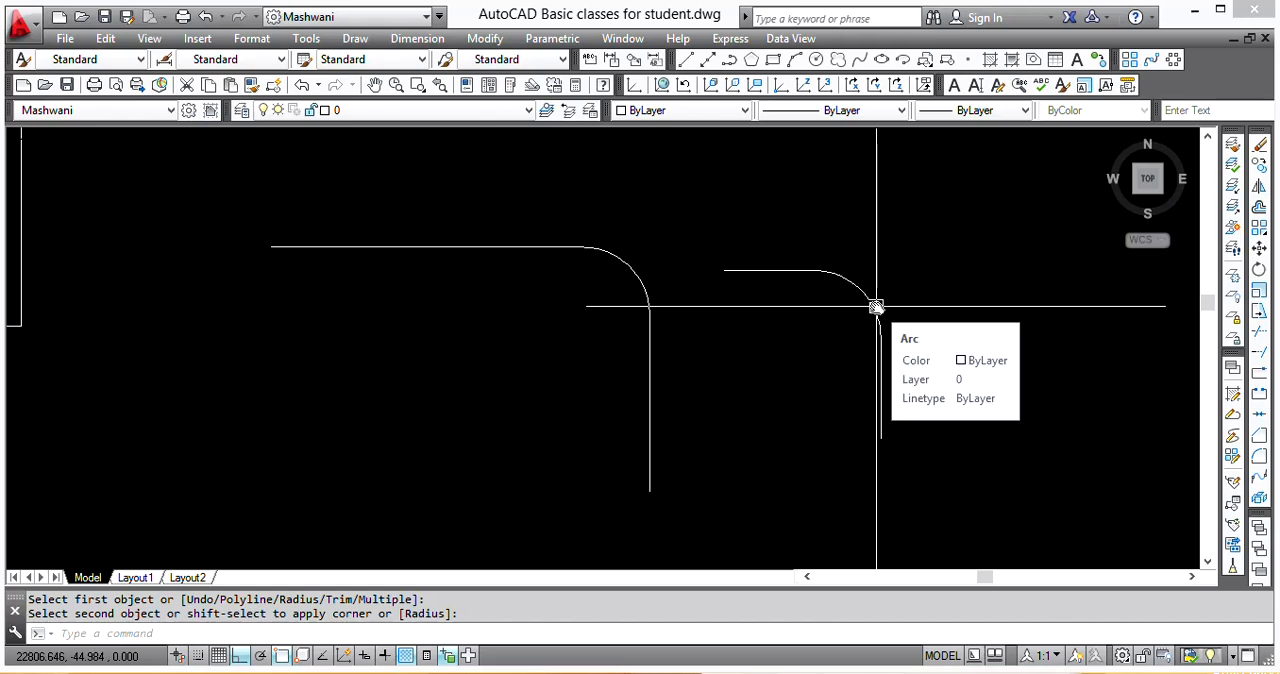
{"action": "type", "text": "f"}
{"action": "key", "text": "Return"}
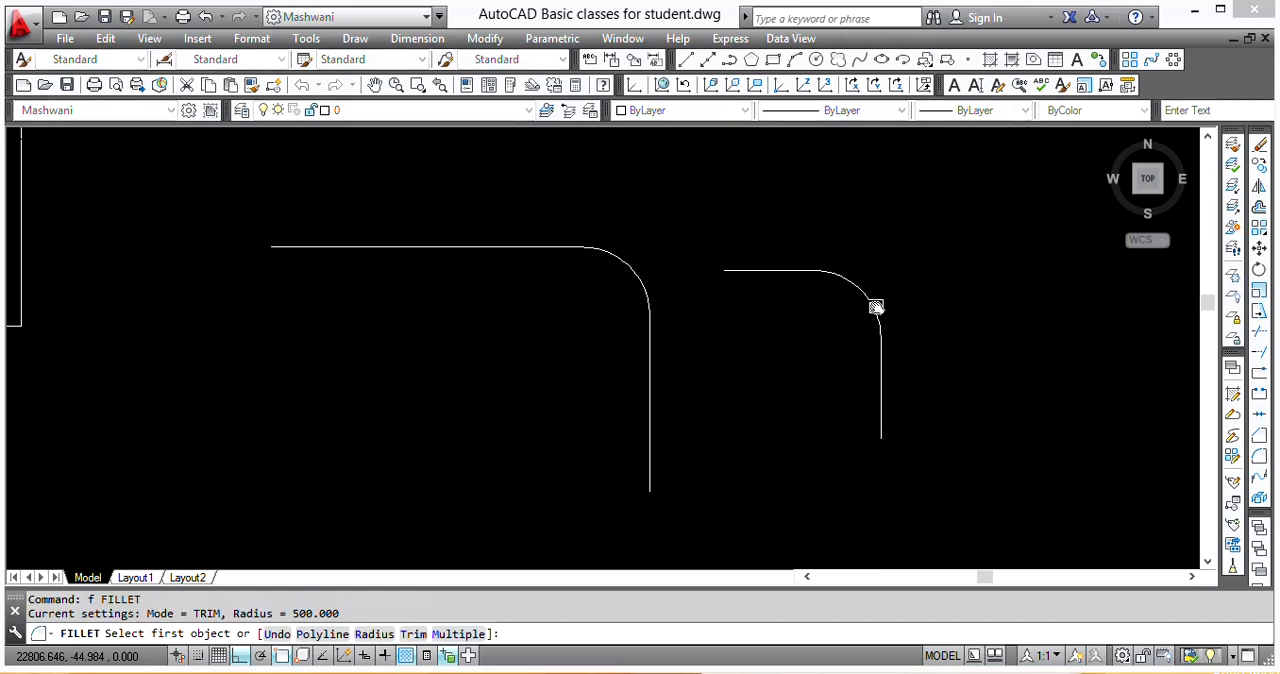
{"action": "type", "text": "r"}
{"action": "key", "text": "Return"}
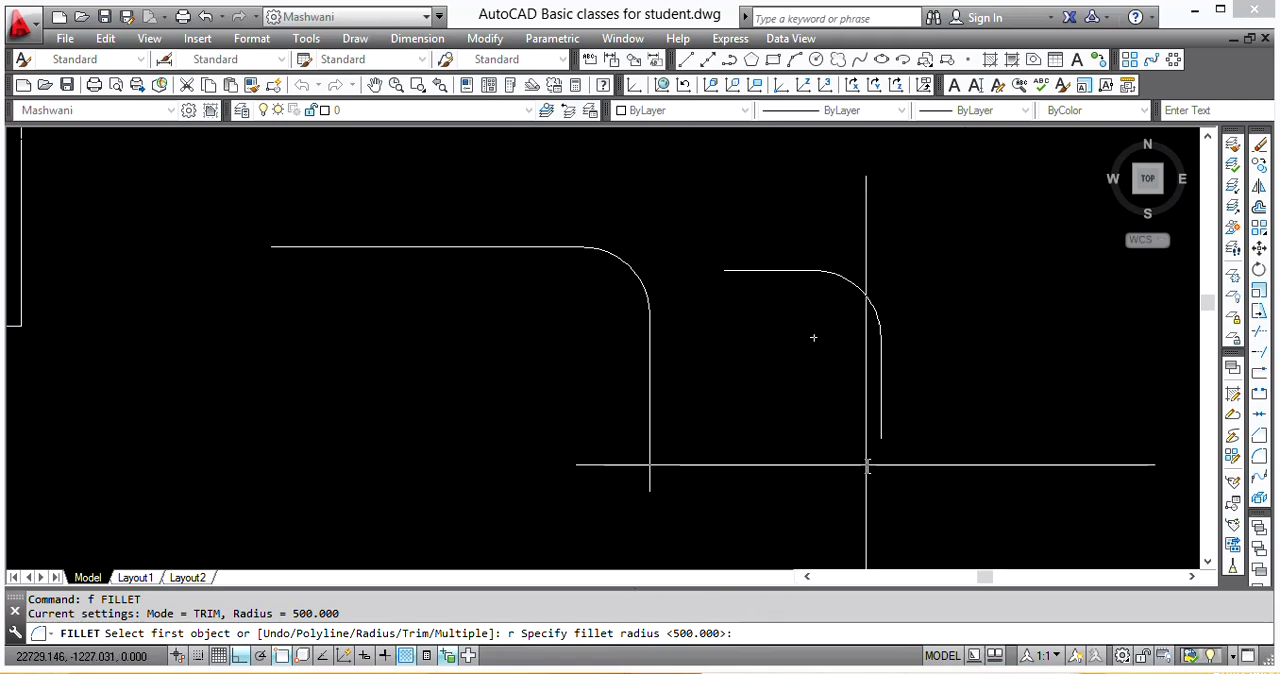
{"action": "type", "text": "0"}
{"action": "key", "text": "Return"}
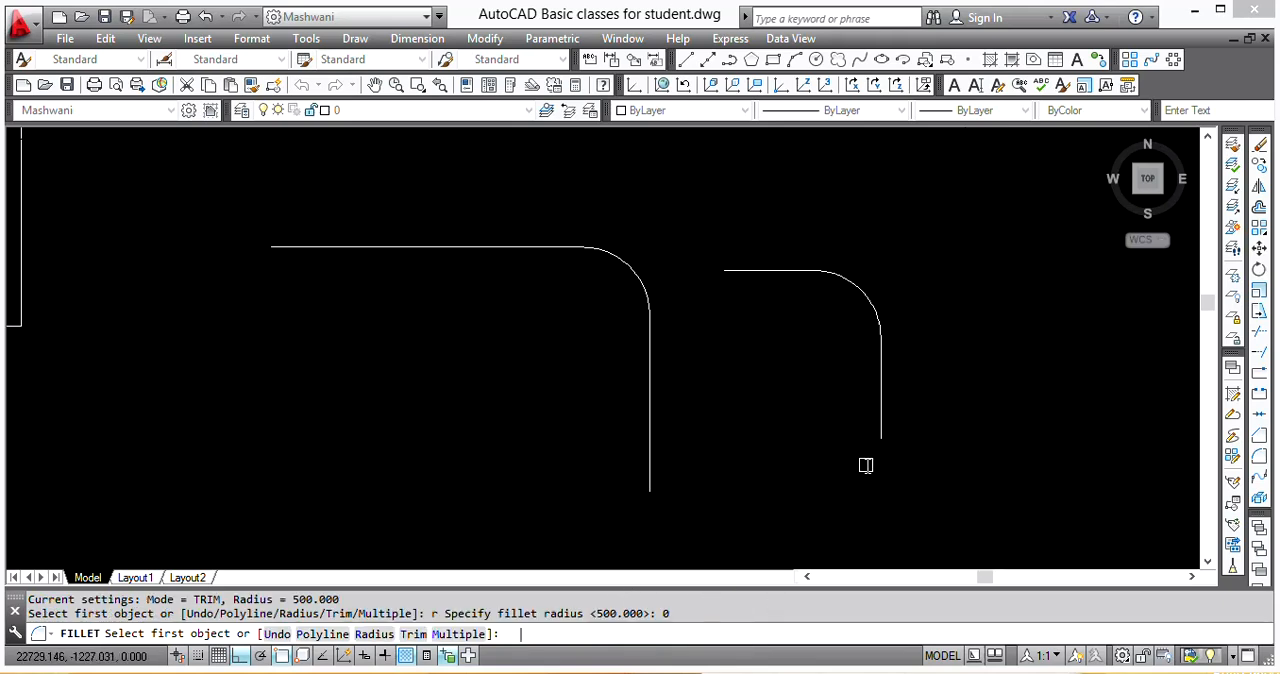
{"action": "left_click", "coordinate": [793, 266]}
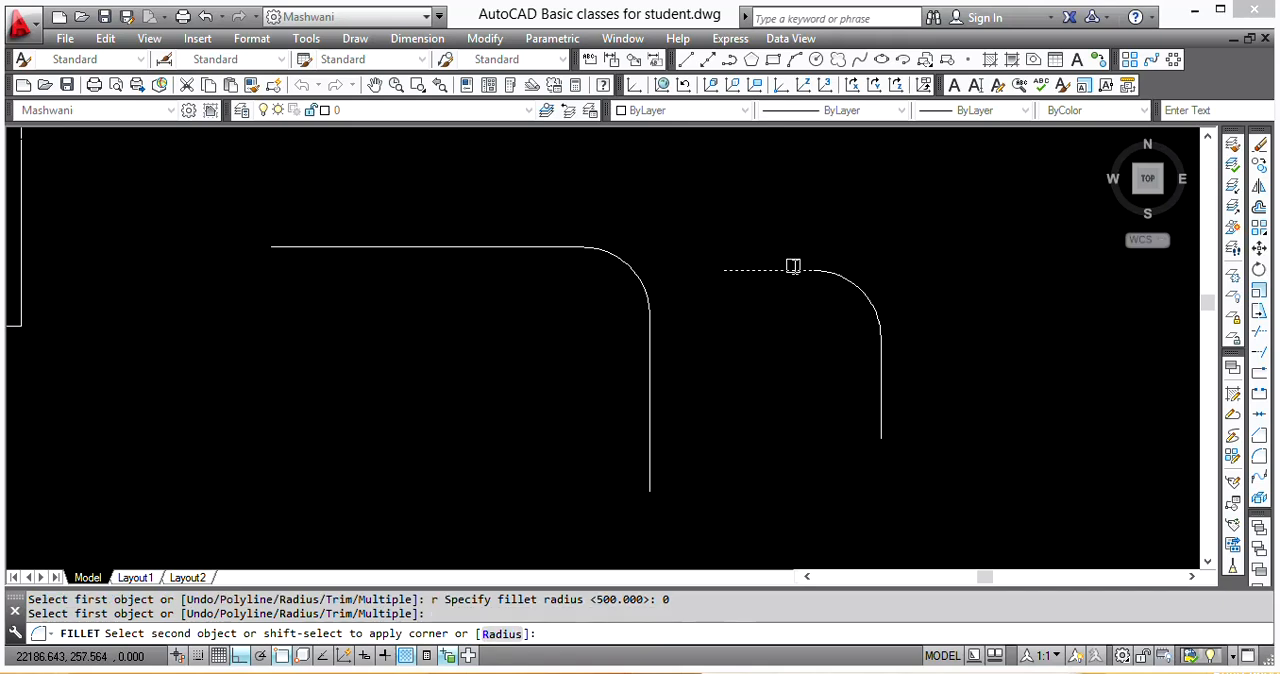
{"action": "left_click", "coordinate": [879, 345]}
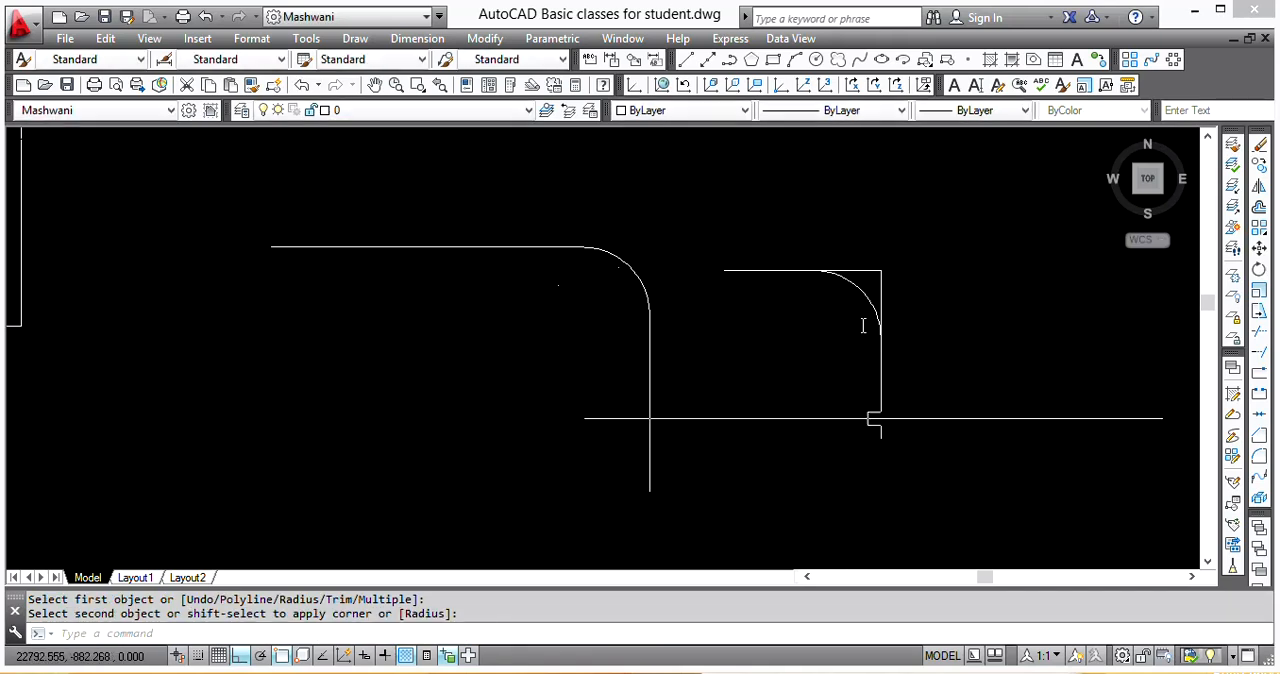
Step: Erase the leftover arc inside the smaller shape's sharp corner
{"action": "left_click", "coordinate": [856, 286]}
{"action": "key", "text": "e"}
{"action": "key", "text": "Return"}
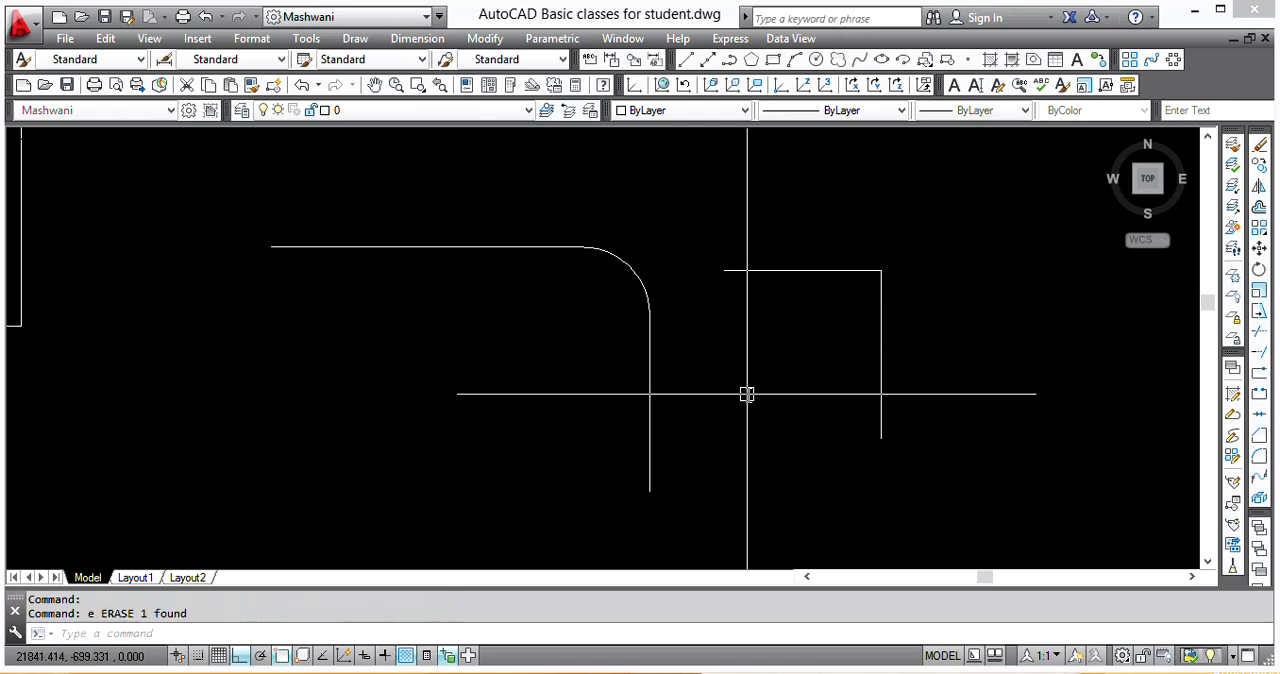
{"action": "scroll", "coordinate": [746, 391], "scroll_direction": "down", "scroll_amount": 3}
{"action": "middle_click_drag", "start_coordinate": [711, 409], "coordinate": [880, 421]}
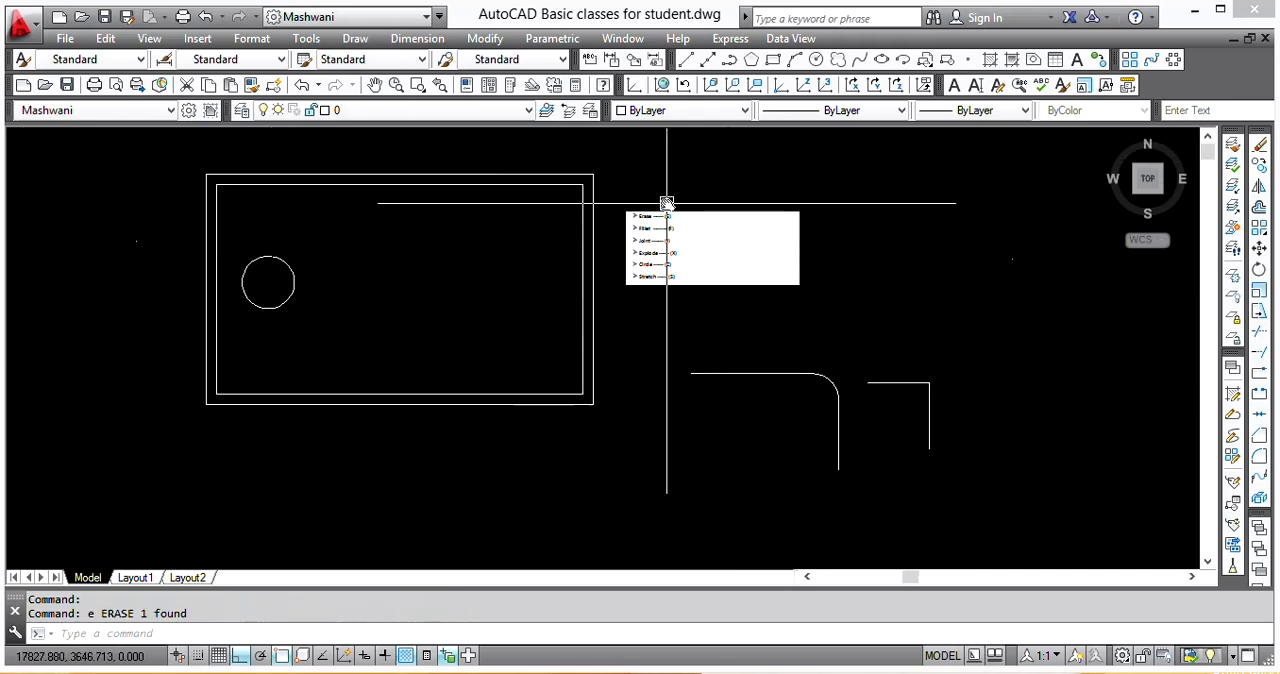
{"action": "scroll", "coordinate": [629, 237], "scroll_direction": "up", "scroll_amount": 4}
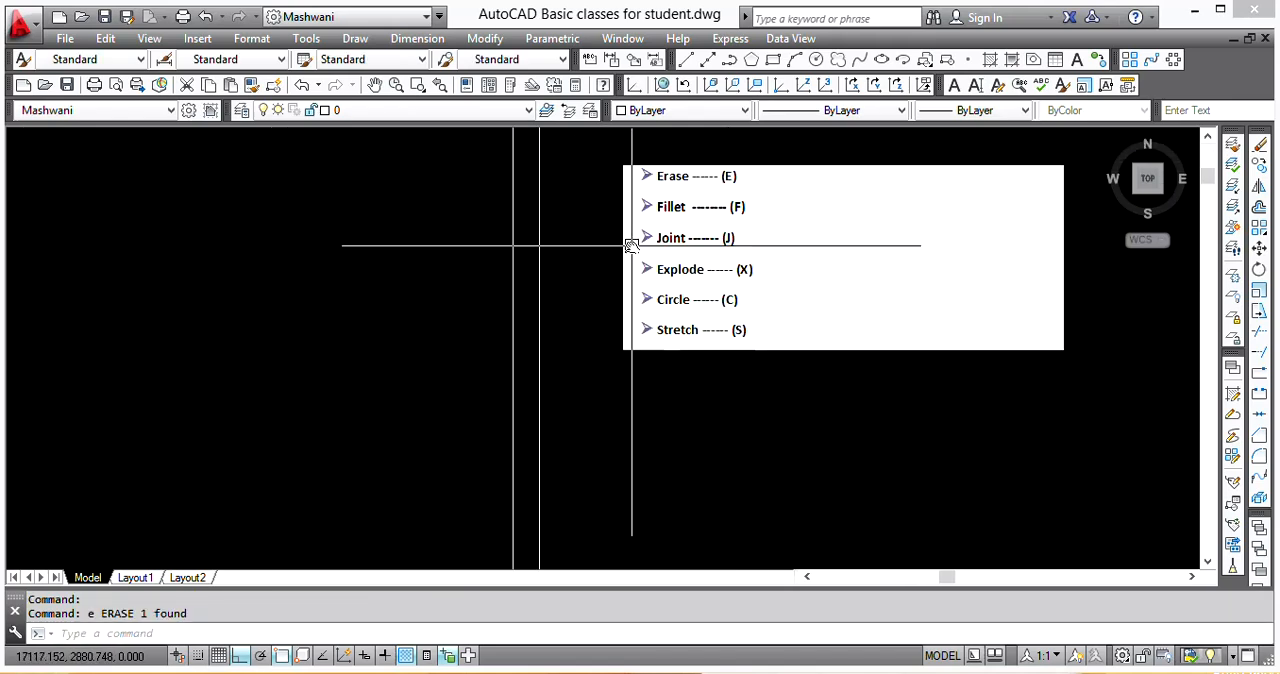
{"action": "scroll", "coordinate": [630, 265], "scroll_direction": "down", "scroll_amount": 4}
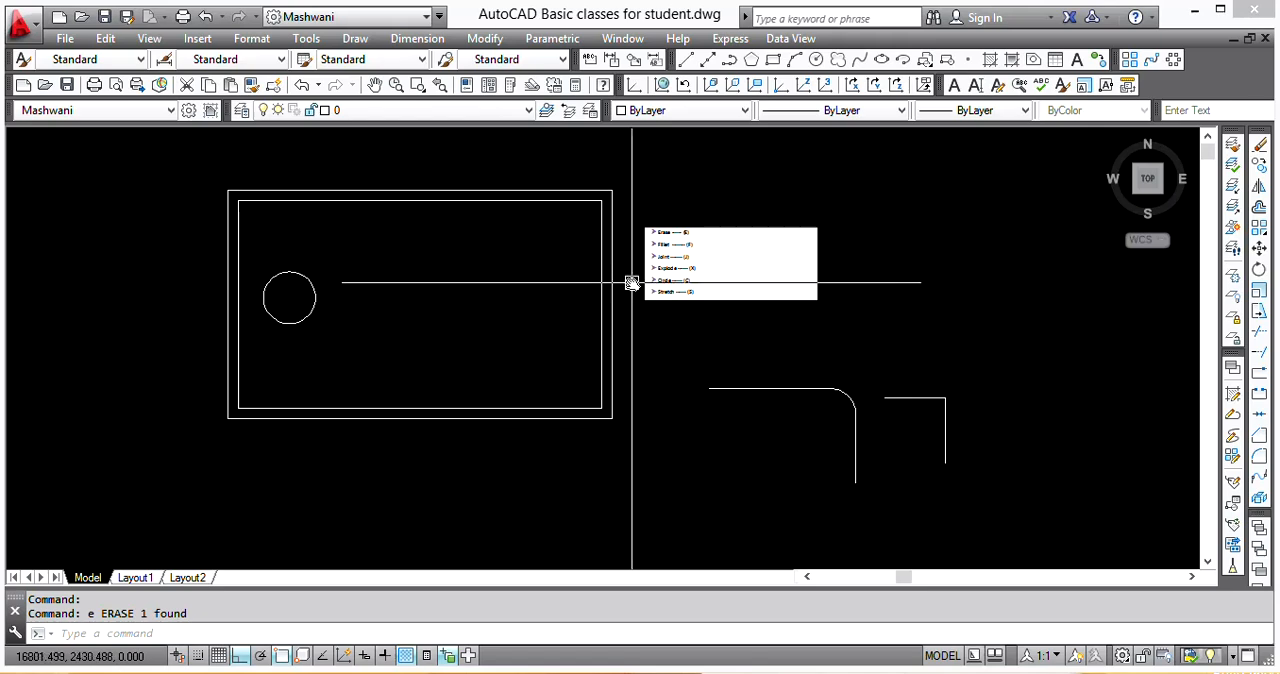